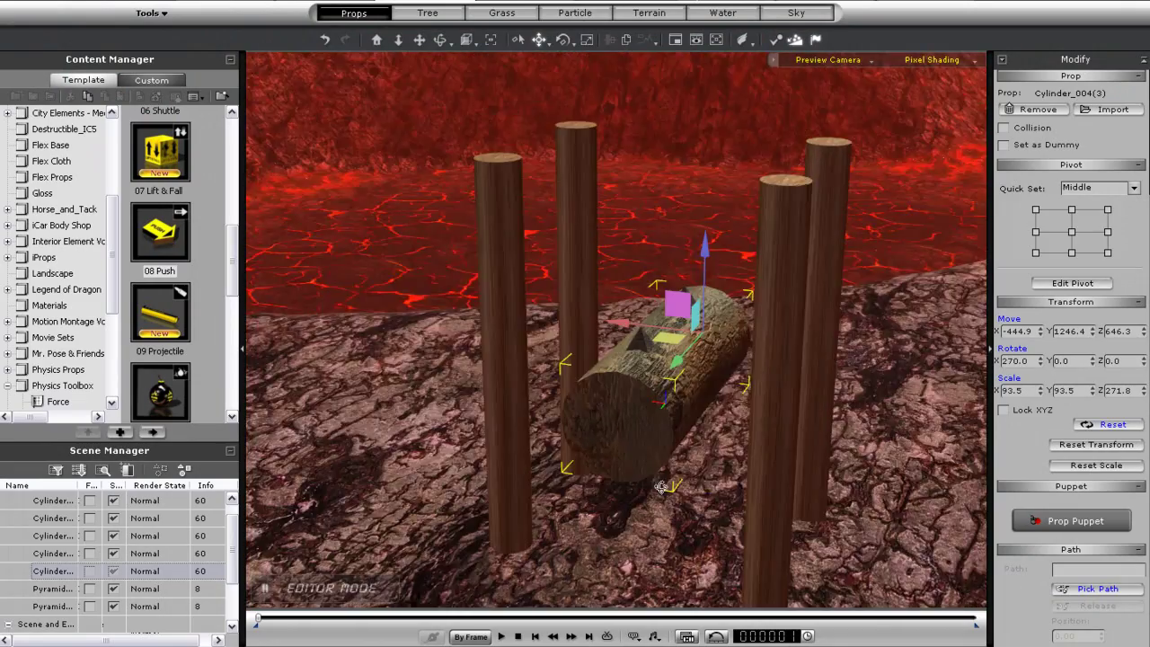
# Step: Open the object physics settings and inspect the physics state of the log, three of the poles and the front pyramid
pyautogui.moveTo(661, 487); pyautogui.dragTo(580, 462, button='right')
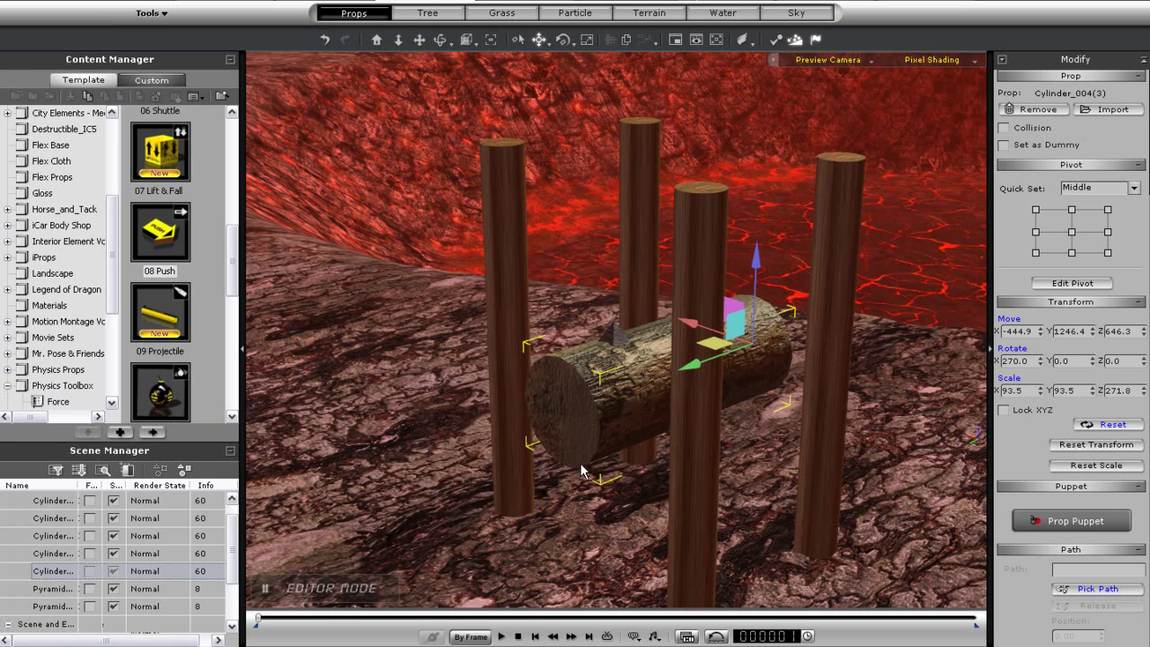
pyautogui.hotkey('ctrl', 'p')
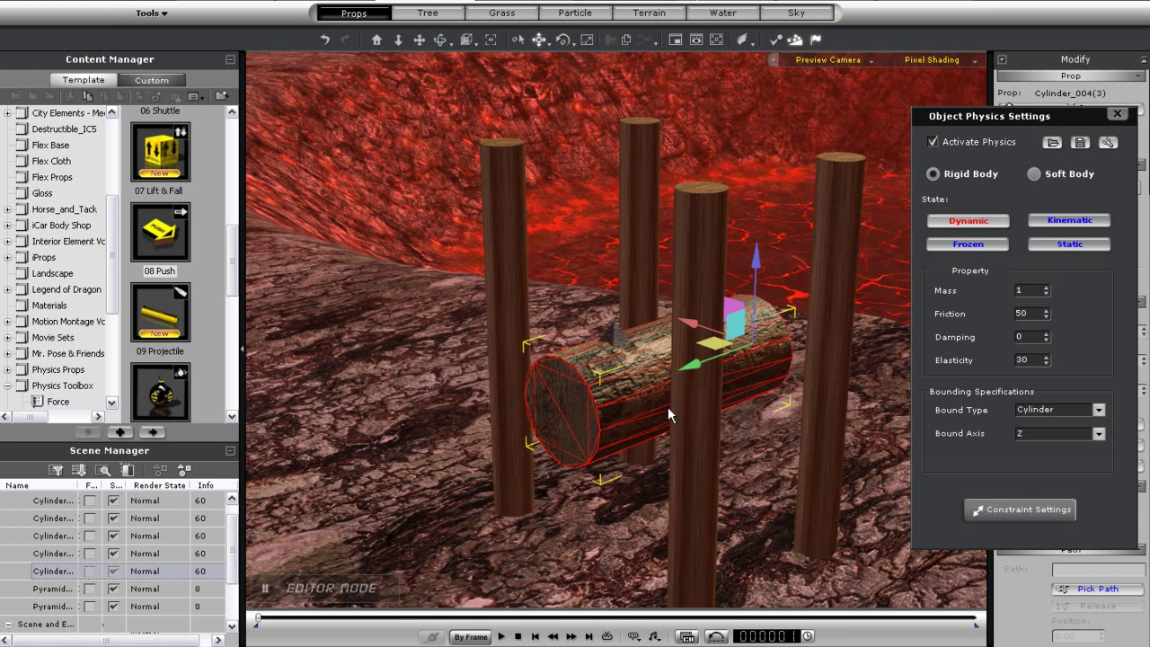
pyautogui.click(520, 256)
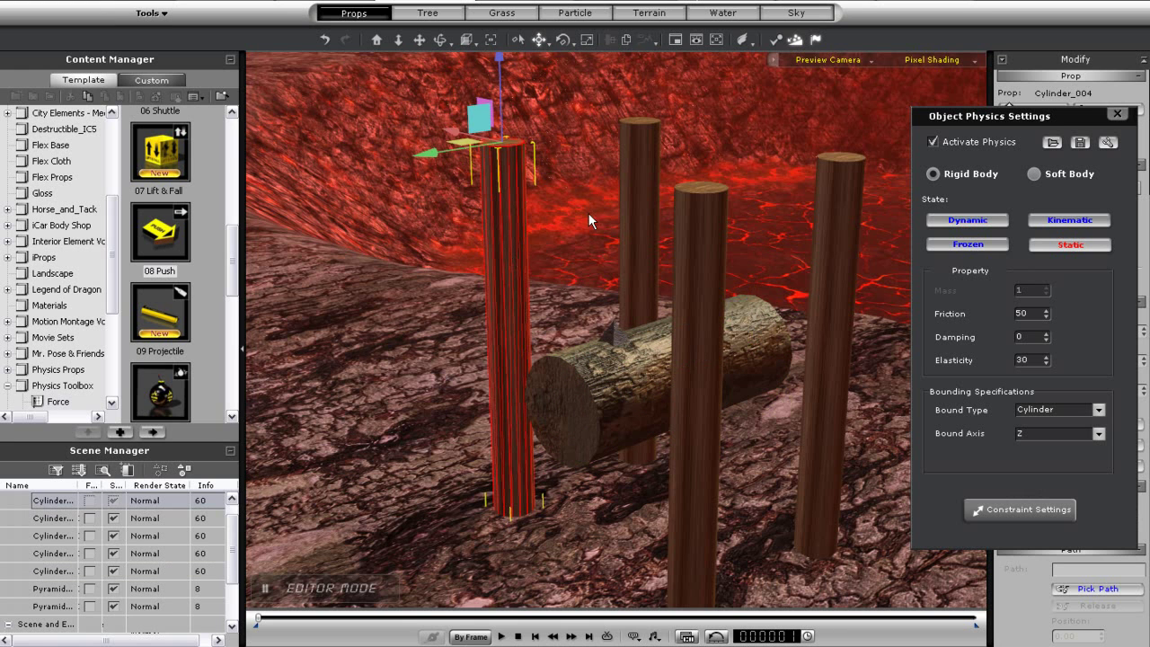
pyautogui.click(635, 179)
pyautogui.click(847, 238)
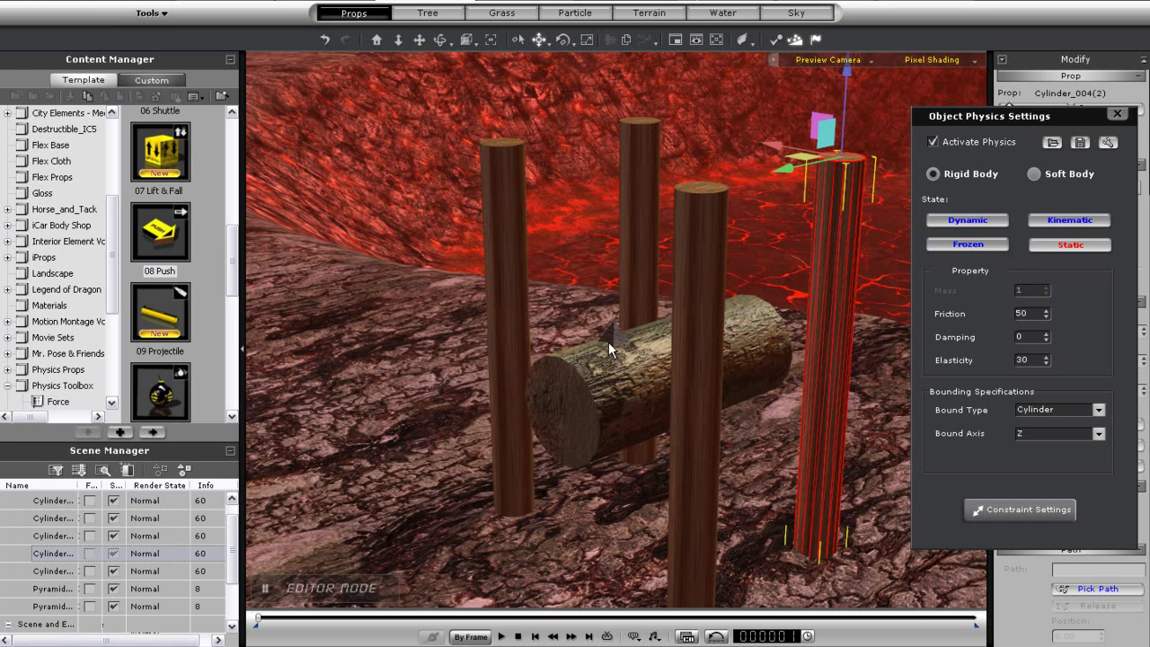
pyautogui.click(614, 331)
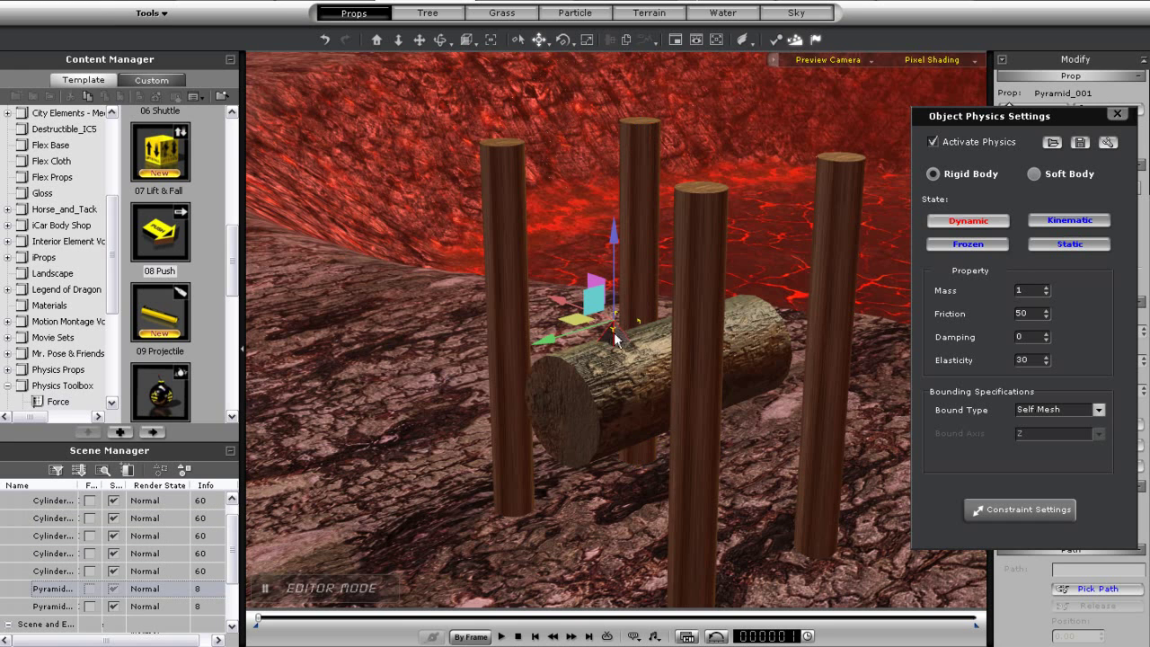
pyautogui.click(617, 405)
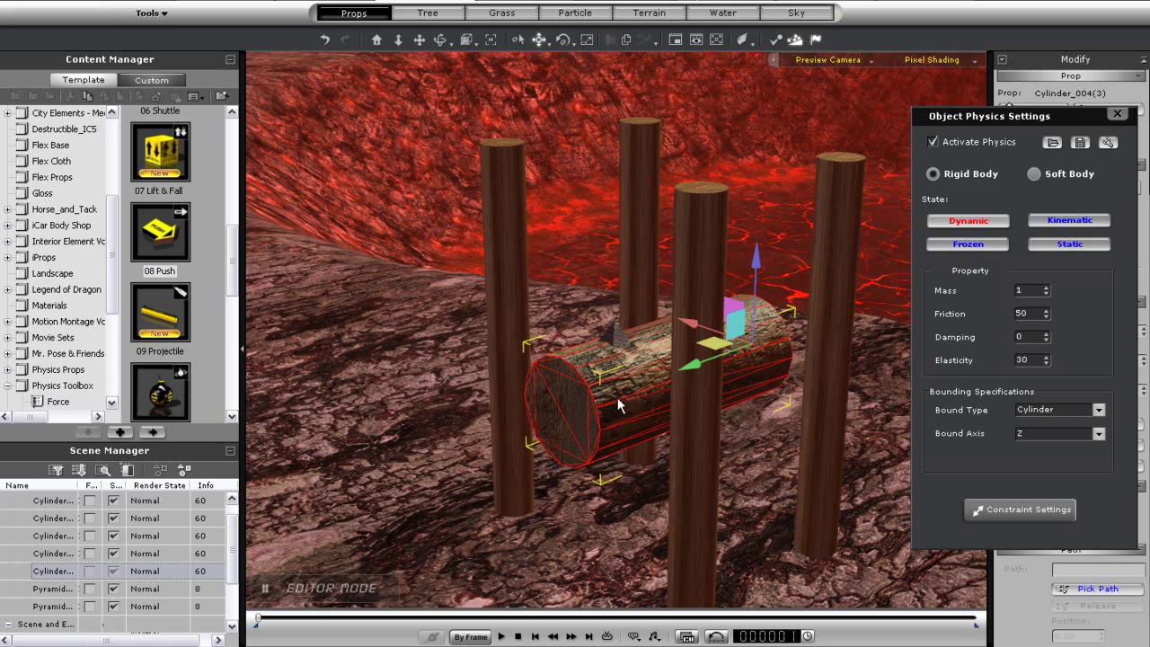
# Step: Play the physics simulation of the unconstrained log and pyramids, and stop it to return to the first frame
pyautogui.click(502, 636)
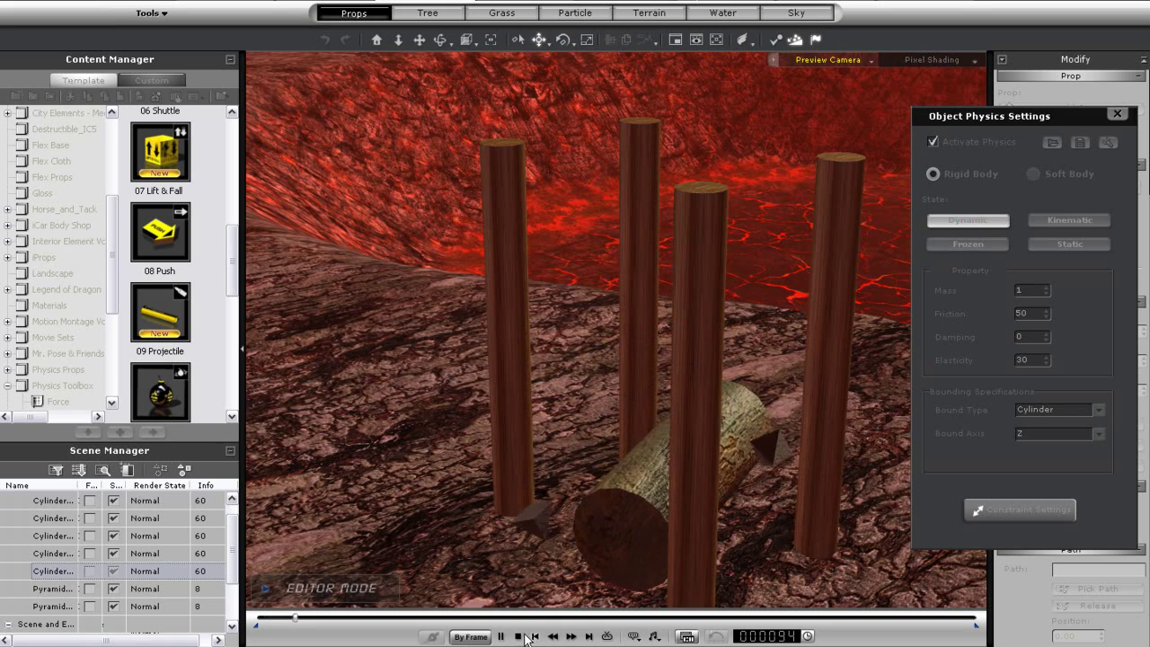
pyautogui.click(517, 636)
pyautogui.moveTo(617, 489); pyautogui.dragTo(687, 492, button='right')
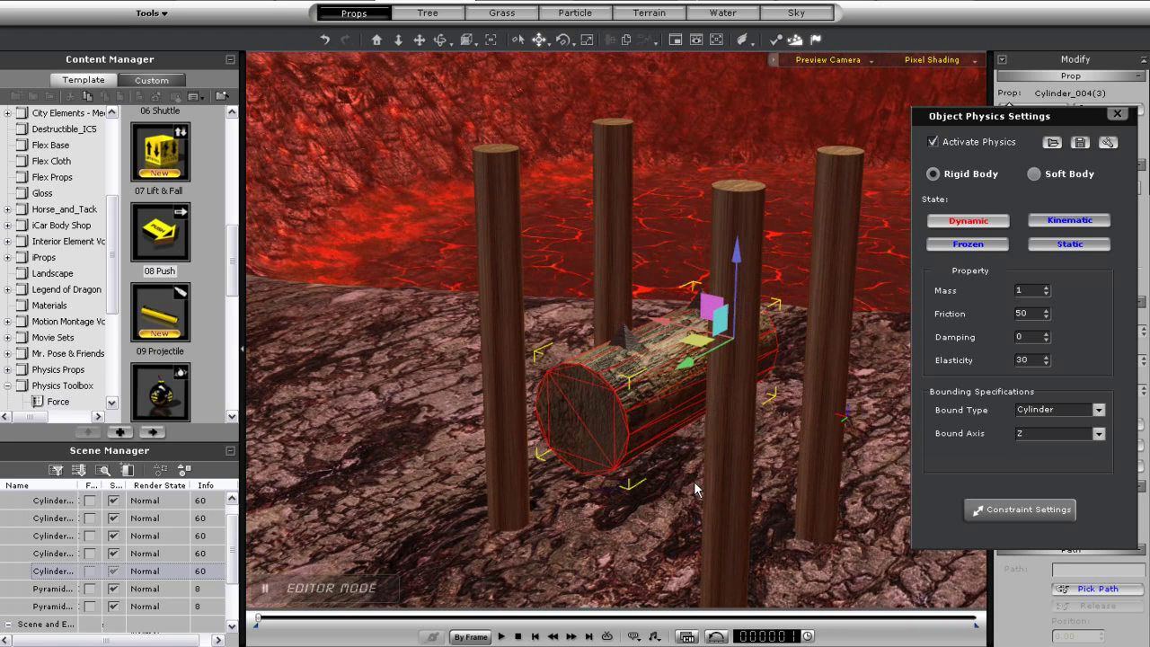
# Step: Add a hinge constraint to the rear pyramid on the log and set its limit axis to Z
pyautogui.click(627, 337)
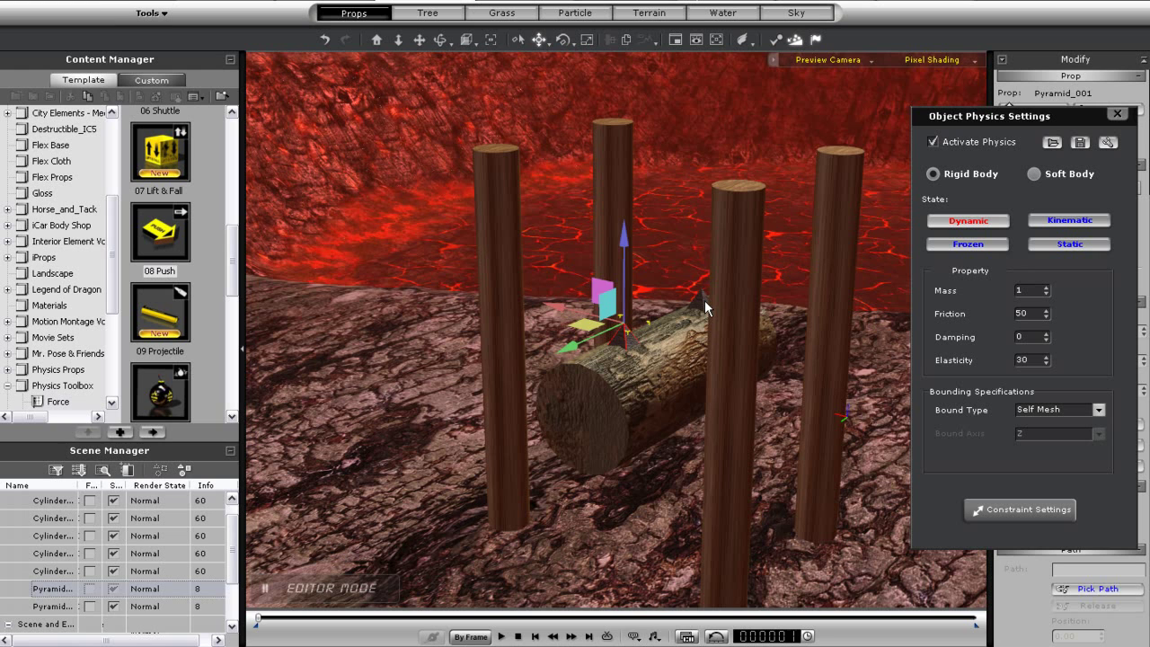
pyautogui.keyDown('ctrl'); pyautogui.click(702, 306); pyautogui.keyUp('ctrl')
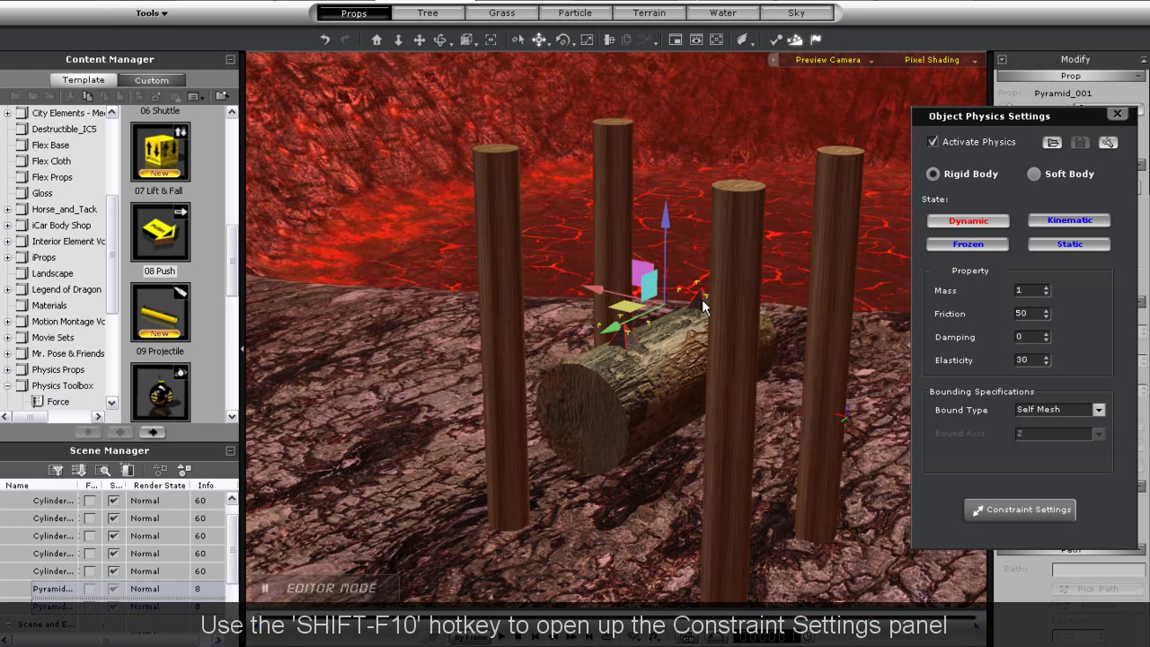
pyautogui.click(703, 305)
pyautogui.hotkey('shift', 'F10')
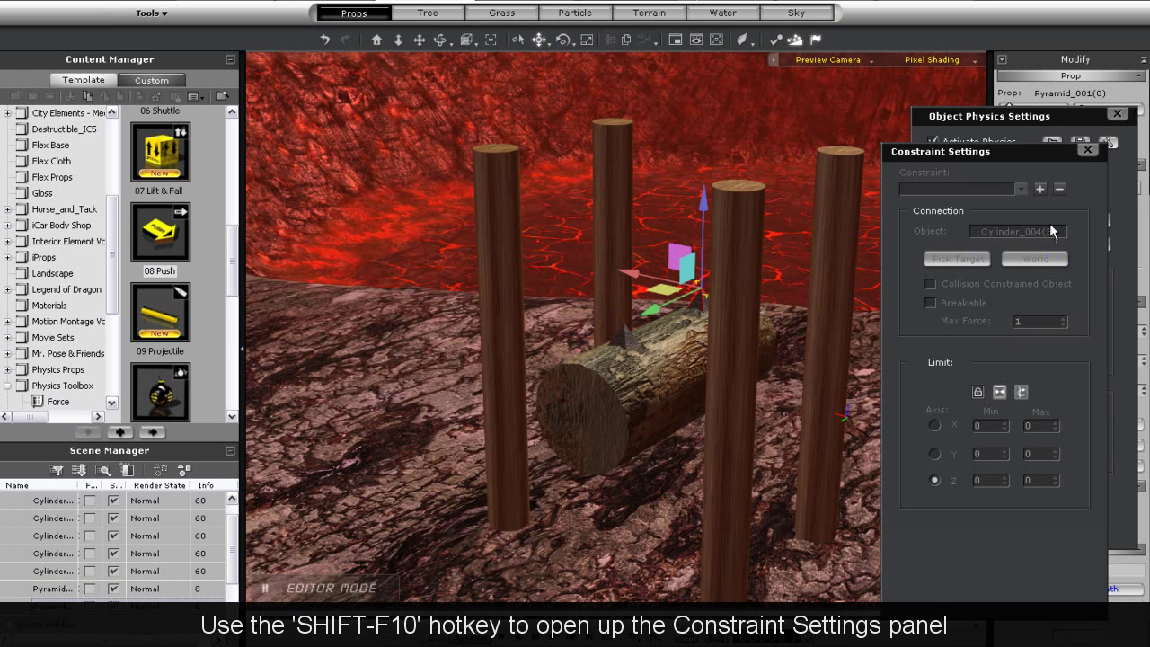
pyautogui.click(1039, 188)
pyautogui.click(1063, 245)
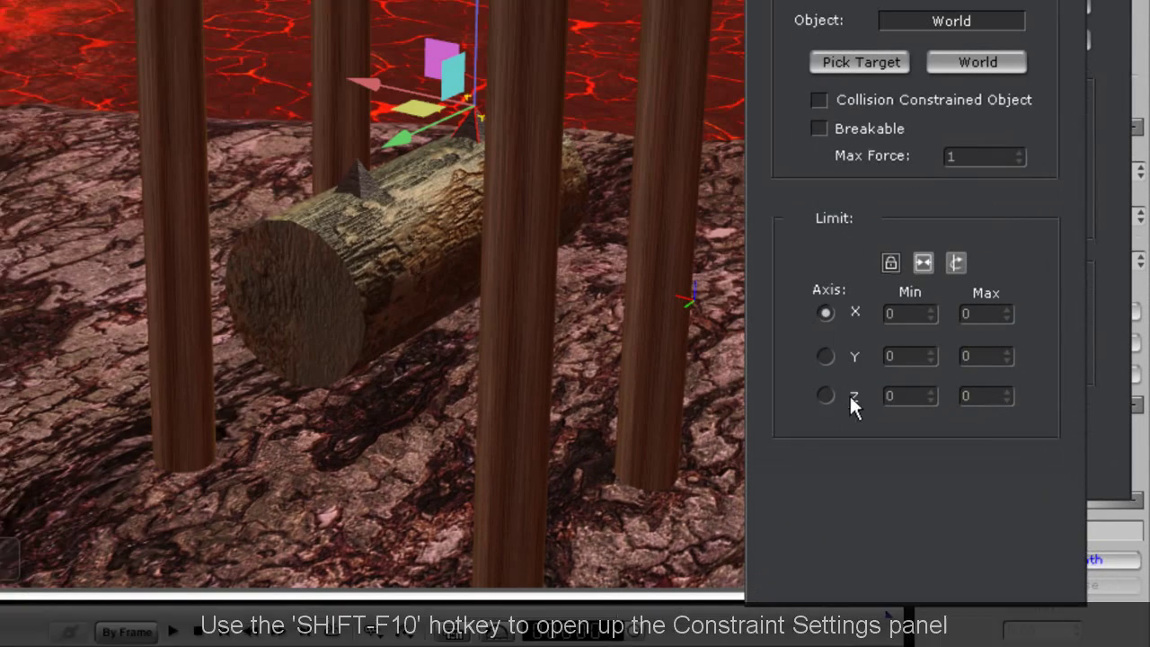
pyautogui.click(934, 480)
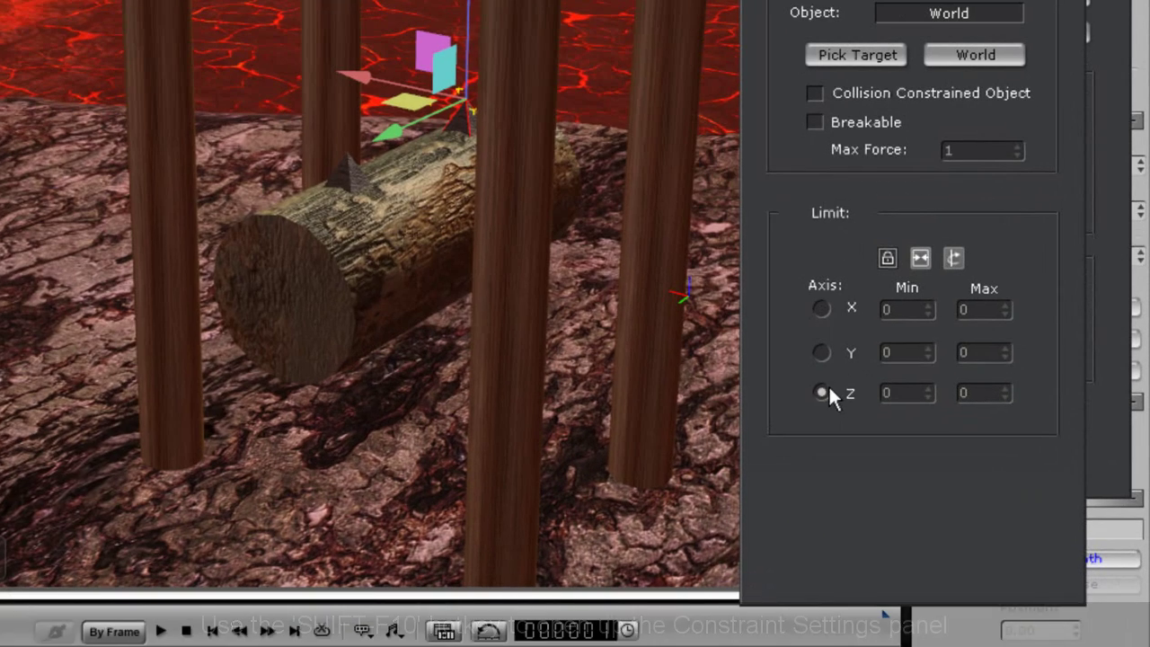
# Step: Add a locked hinge constraint on the Z axis to the front pyramid and test-play the simulation
pyautogui.click(347, 177)
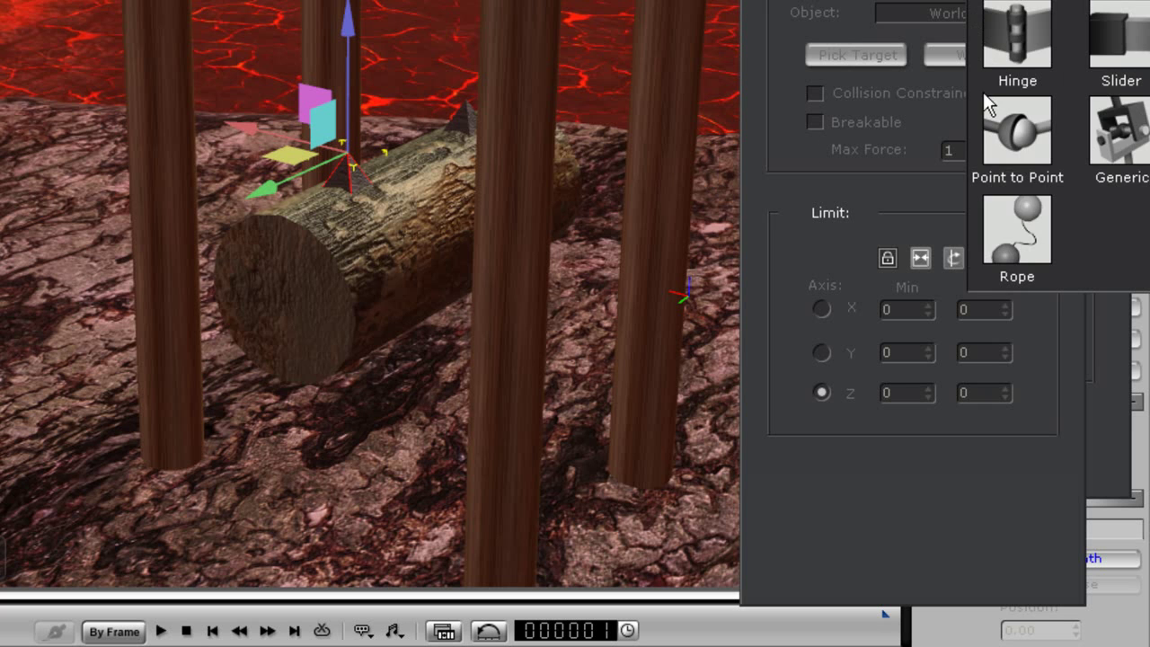
pyautogui.click(1010, 49)
pyautogui.click(821, 392)
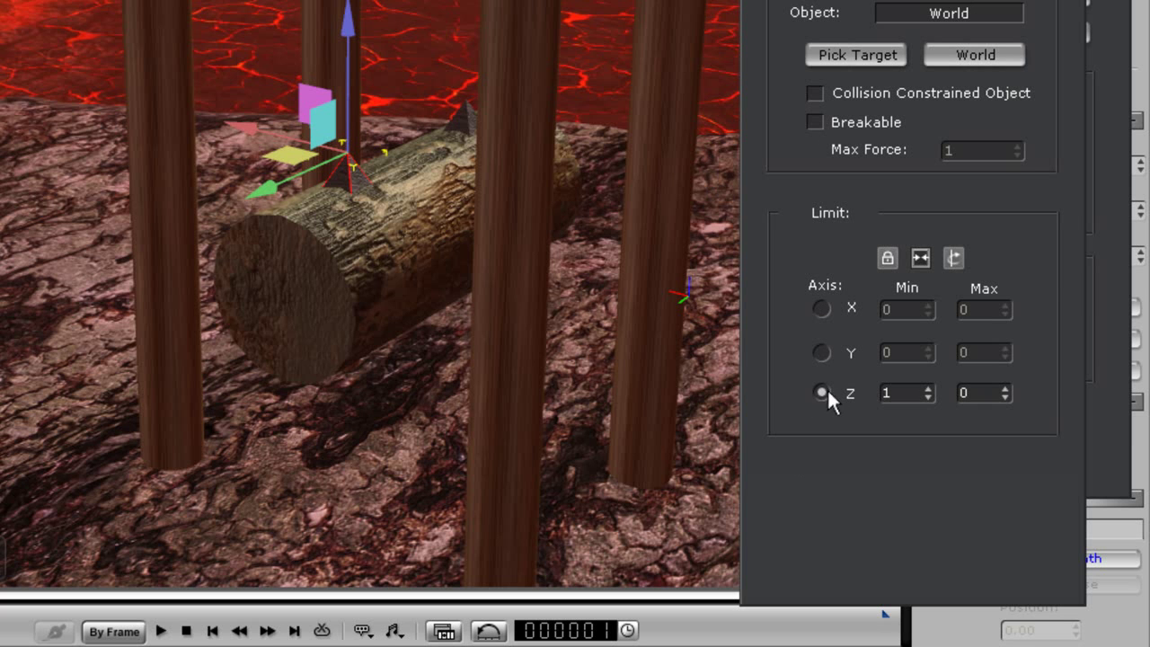
pyautogui.click(889, 260)
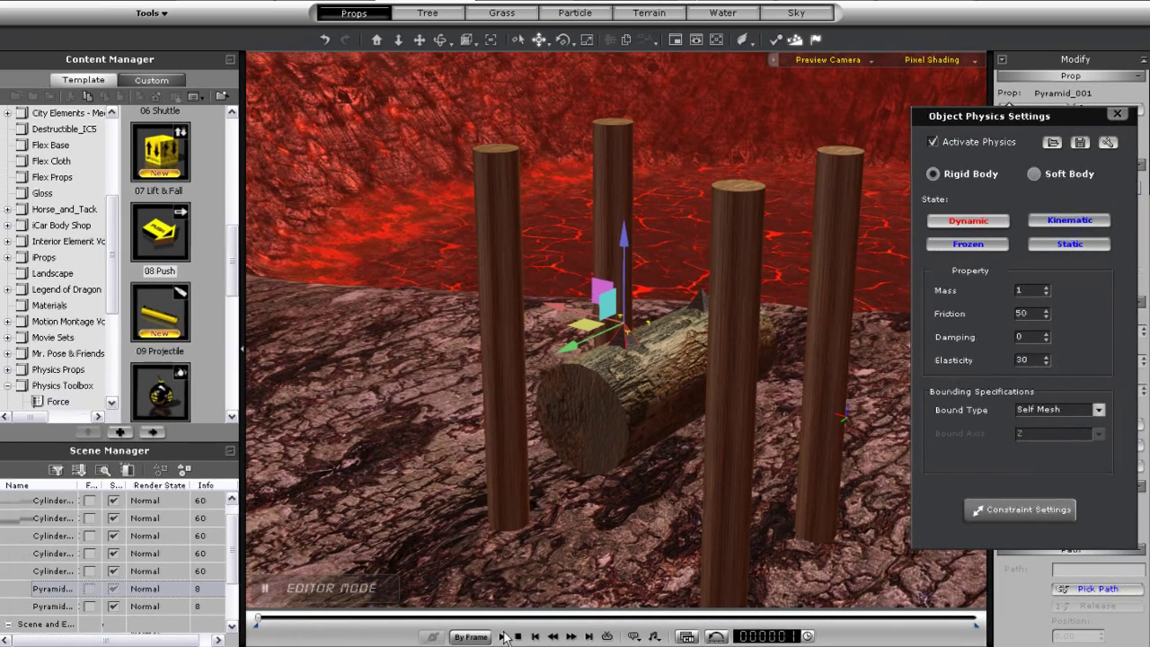
pyautogui.click(161, 631)
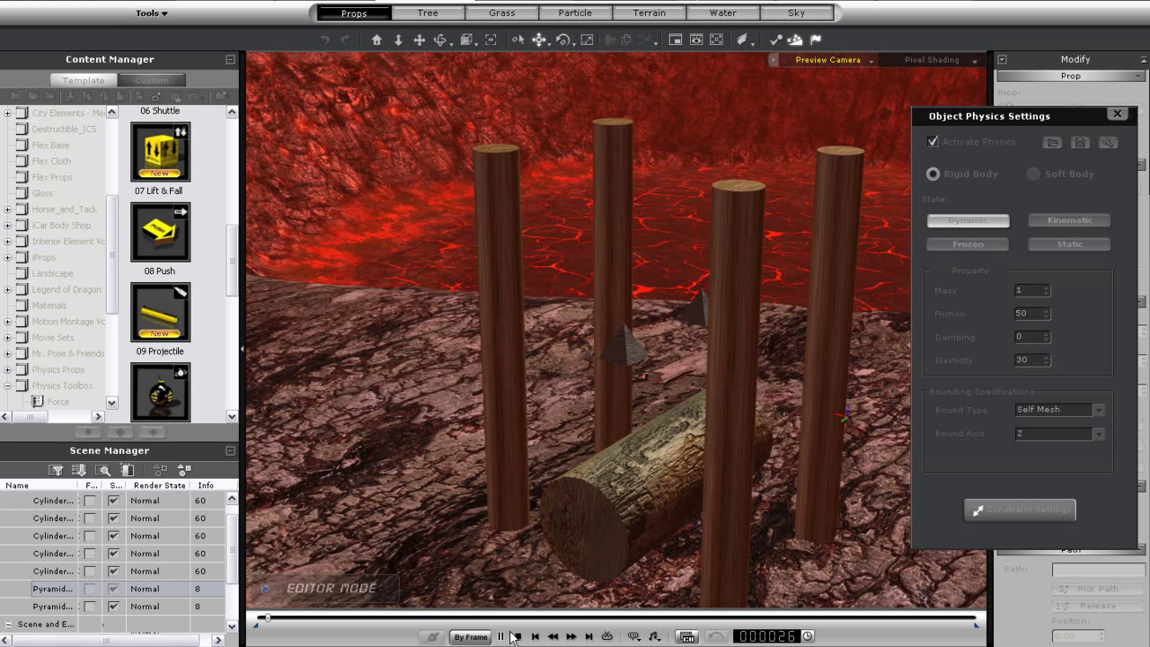
pyautogui.click(517, 636)
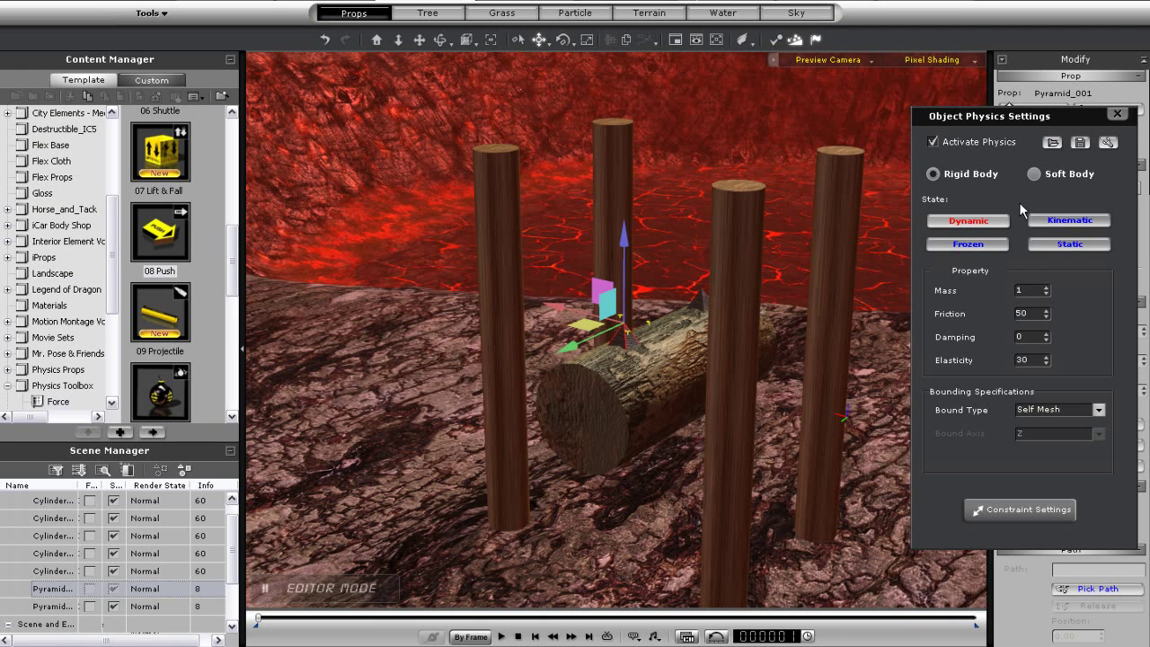
# Step: Set the log as the hinge target for both pyramids and test-play the simulation
pyautogui.click(1020, 510)
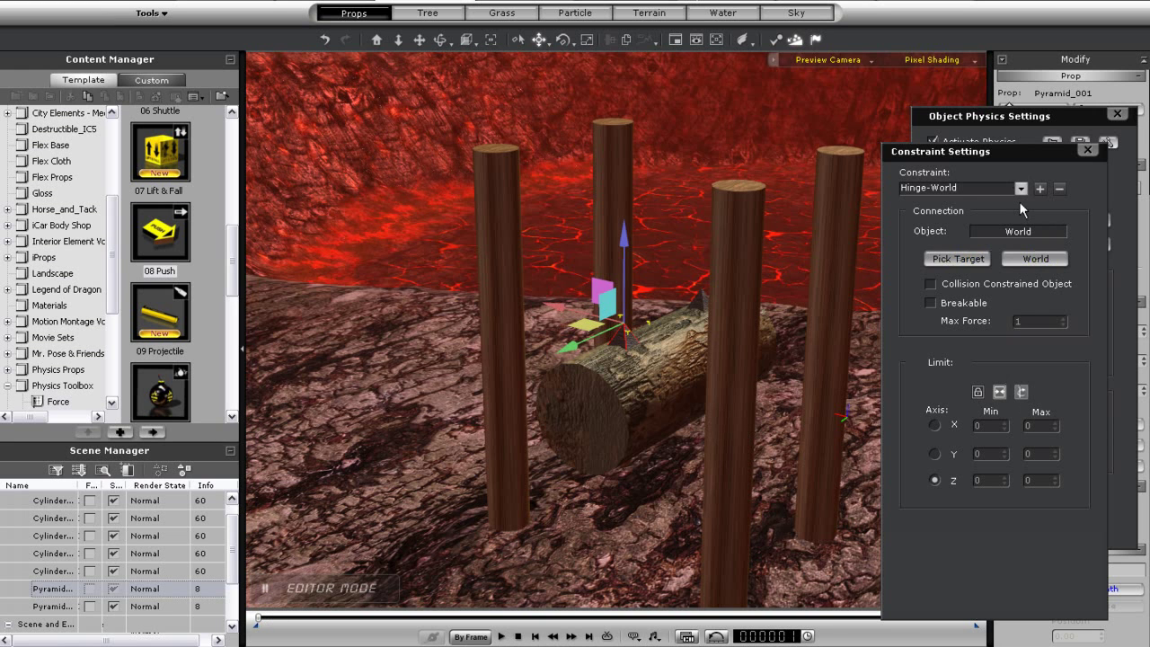
pyautogui.click(977, 260)
pyautogui.click(663, 388)
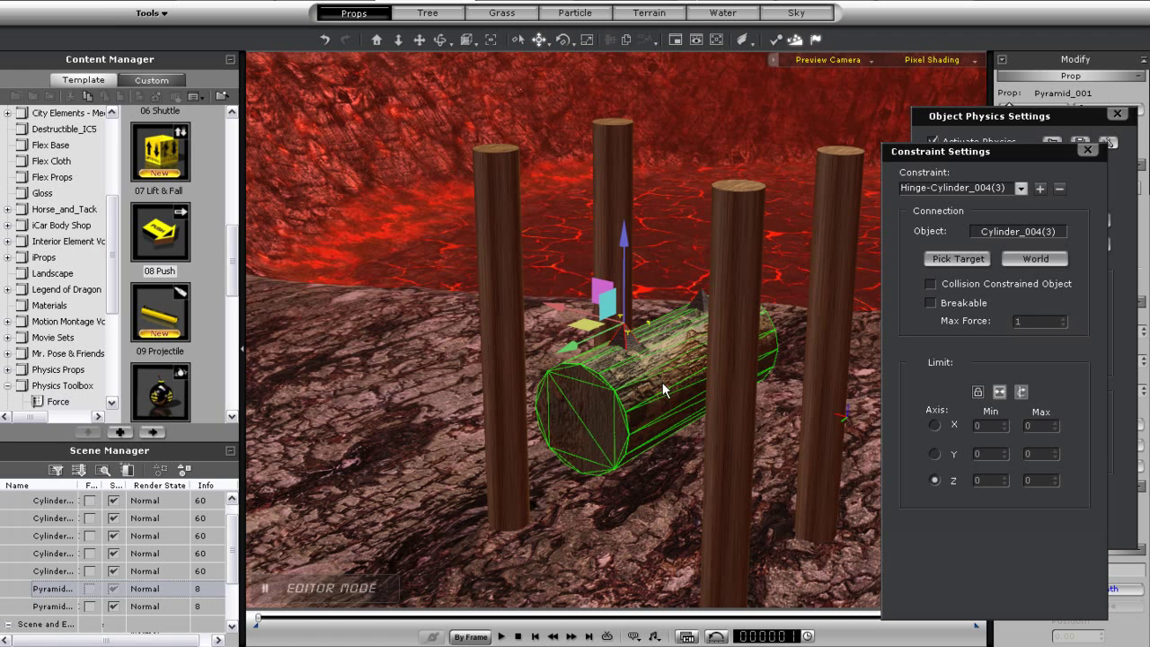
pyautogui.click(697, 300)
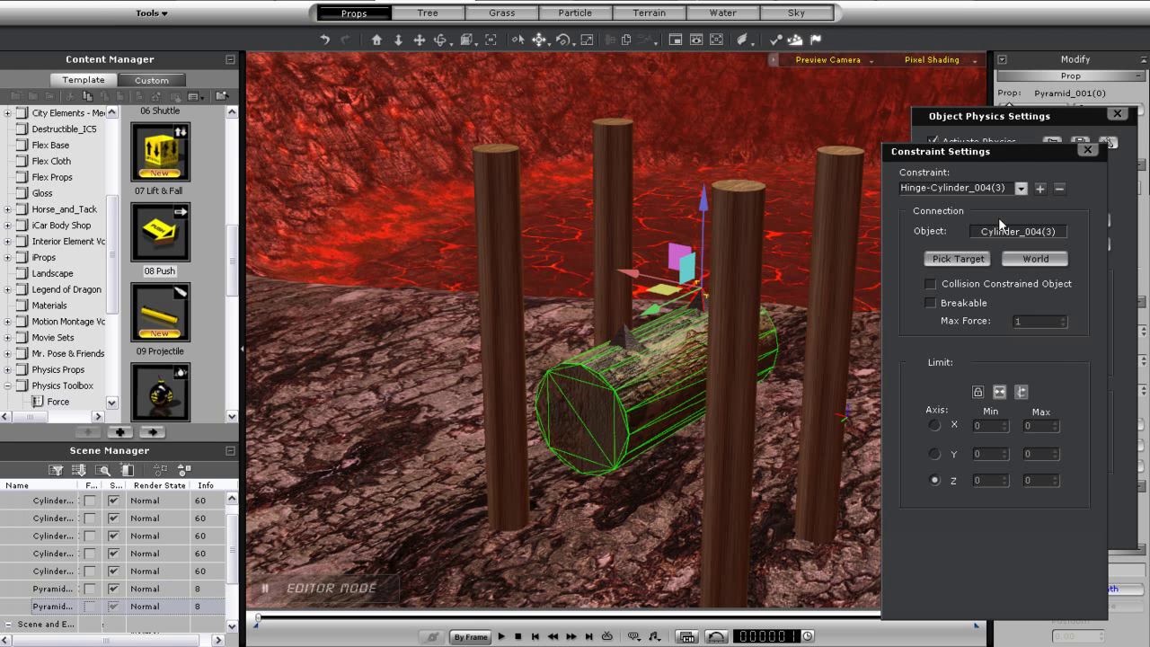
pyautogui.click(1086, 150)
pyautogui.click(504, 636)
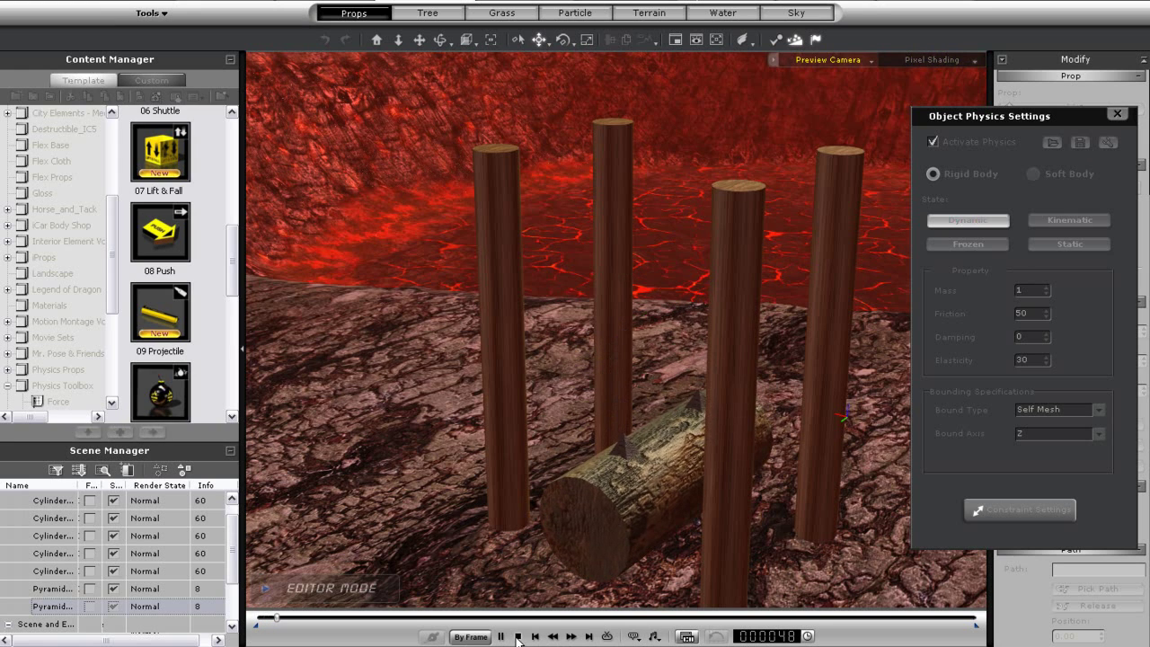
pyautogui.click(535, 636)
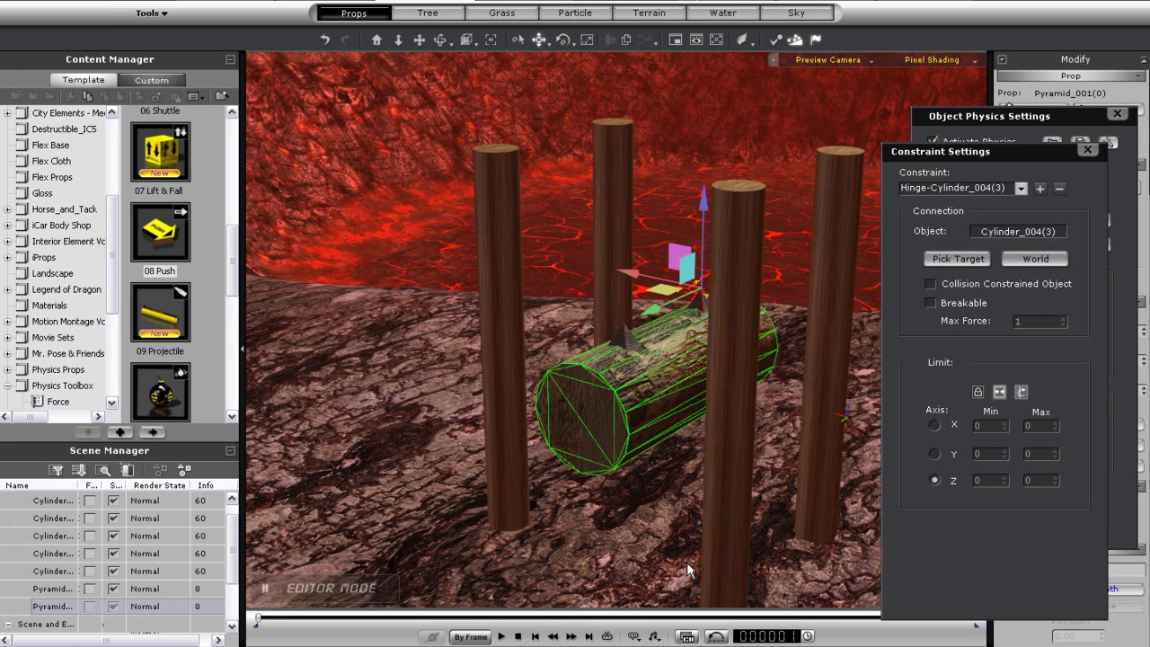
# Step: Add a rope constraint from the rear pyramid to the rear-left pole, Cylinder_004(0)
pyautogui.click(1040, 188)
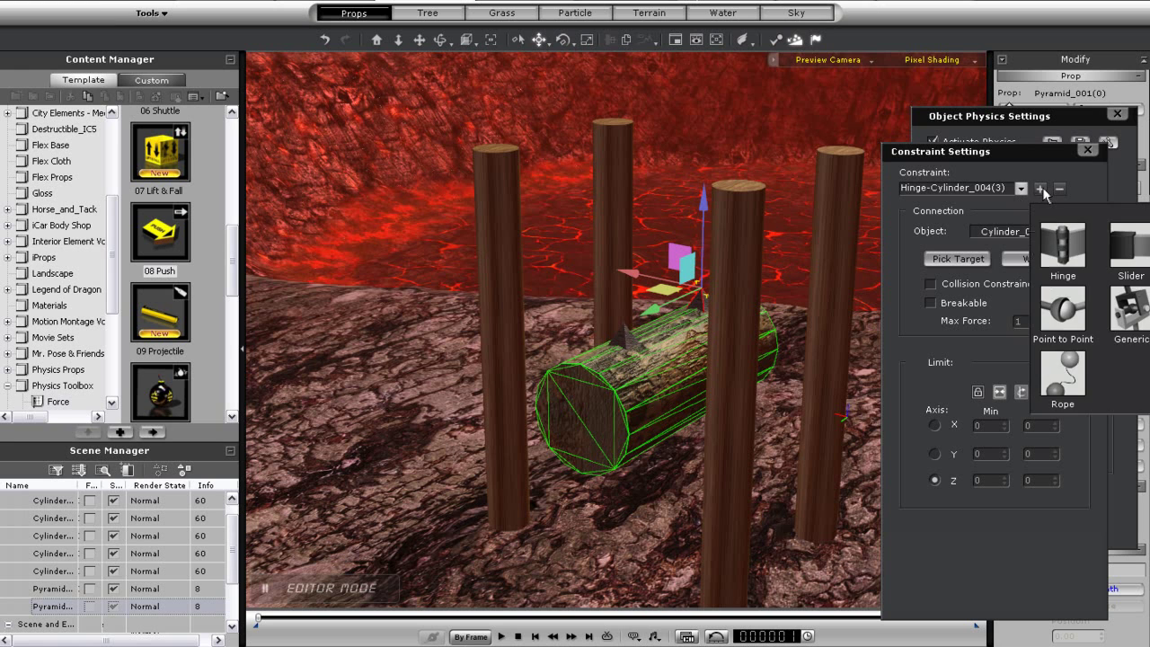
pyautogui.click(1067, 376)
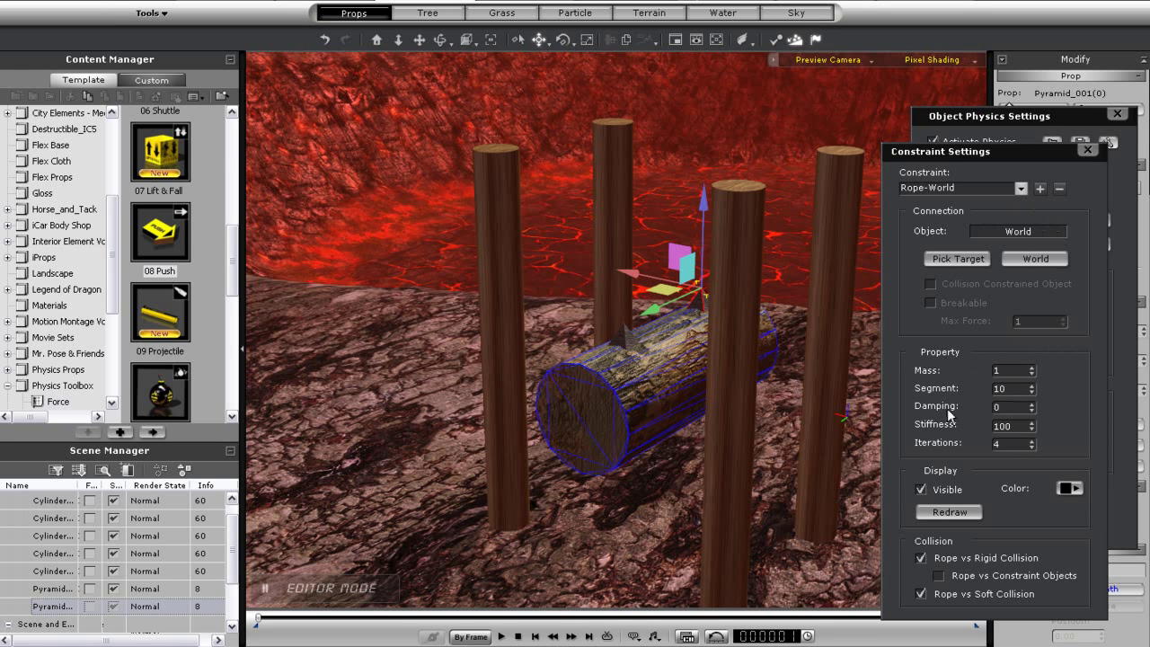
pyautogui.click(956, 263)
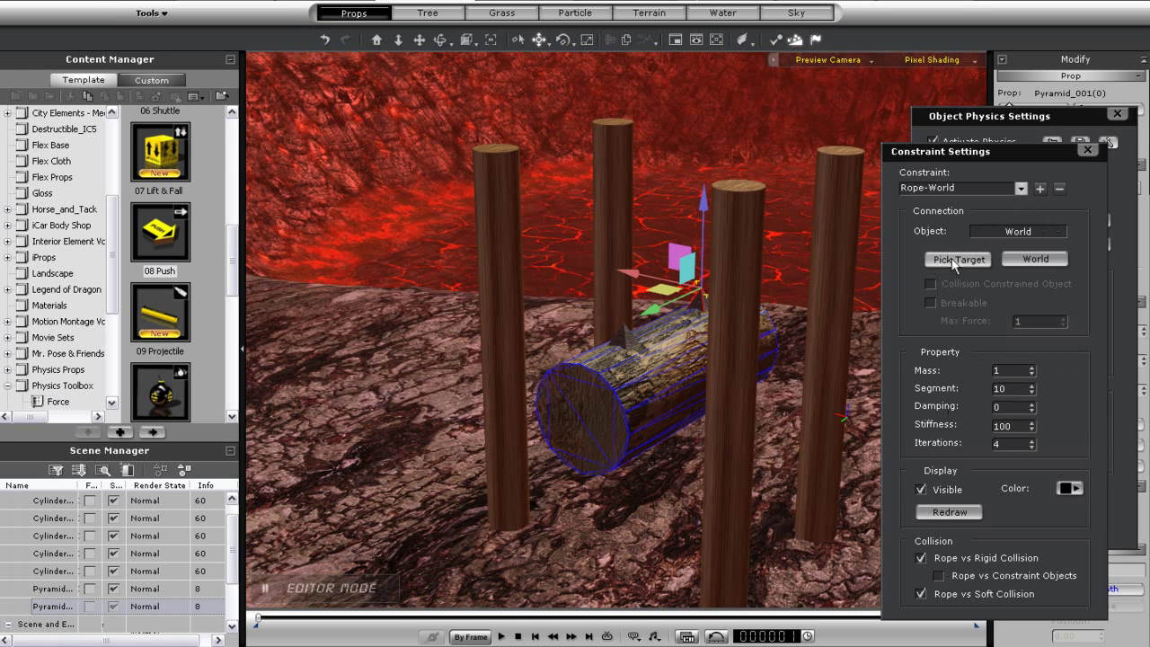
pyautogui.click(620, 144)
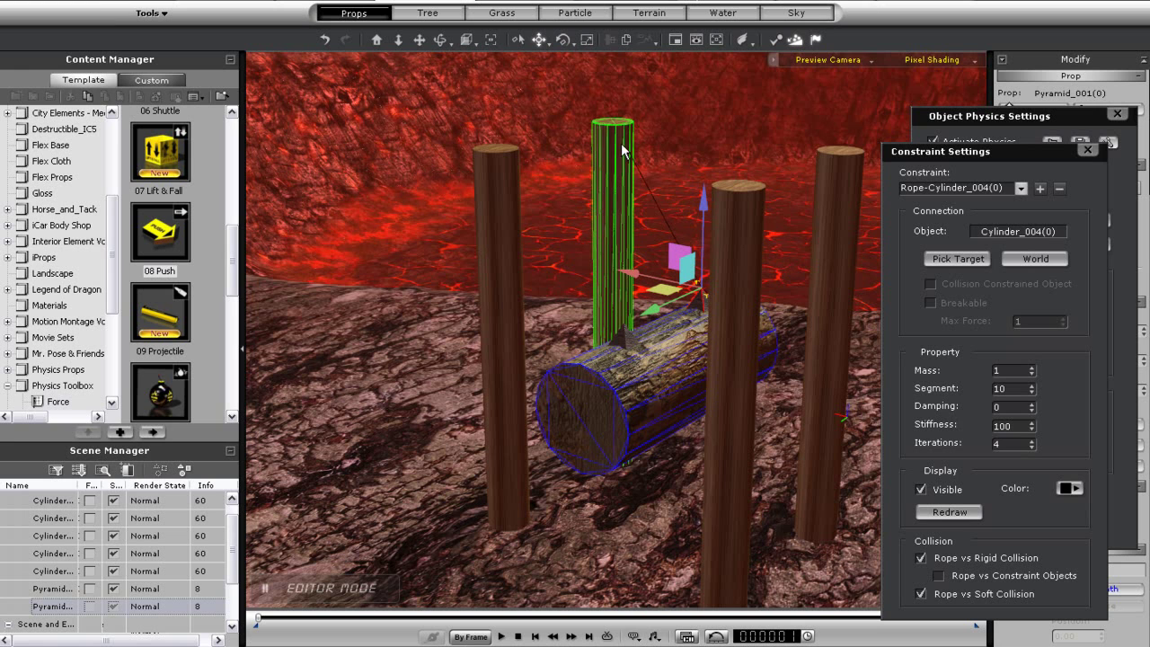
# Step: Add a second rope constraint from the rear pyramid to the rear-right pole, Cylinder_004(2)
pyautogui.click(1040, 189)
pyautogui.click(1064, 379)
pyautogui.click(965, 261)
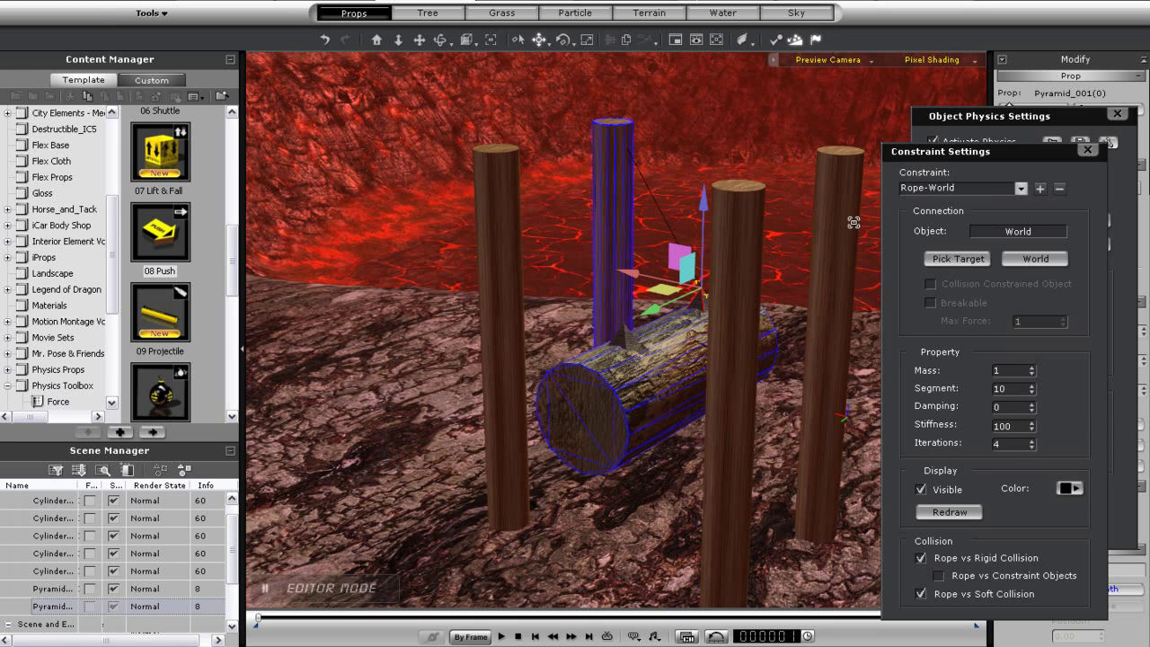
pyautogui.click(843, 205)
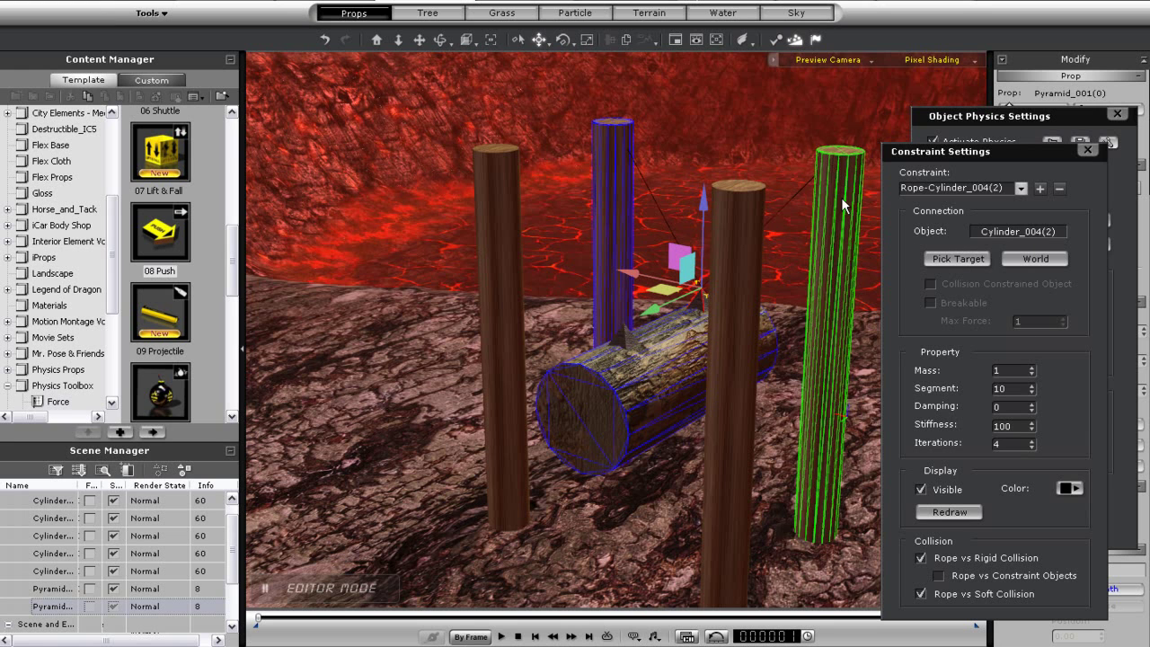
# Step: Add a rope constraint from the front pyramid to the front-left pole, Cylinder_004
pyautogui.click(626, 330)
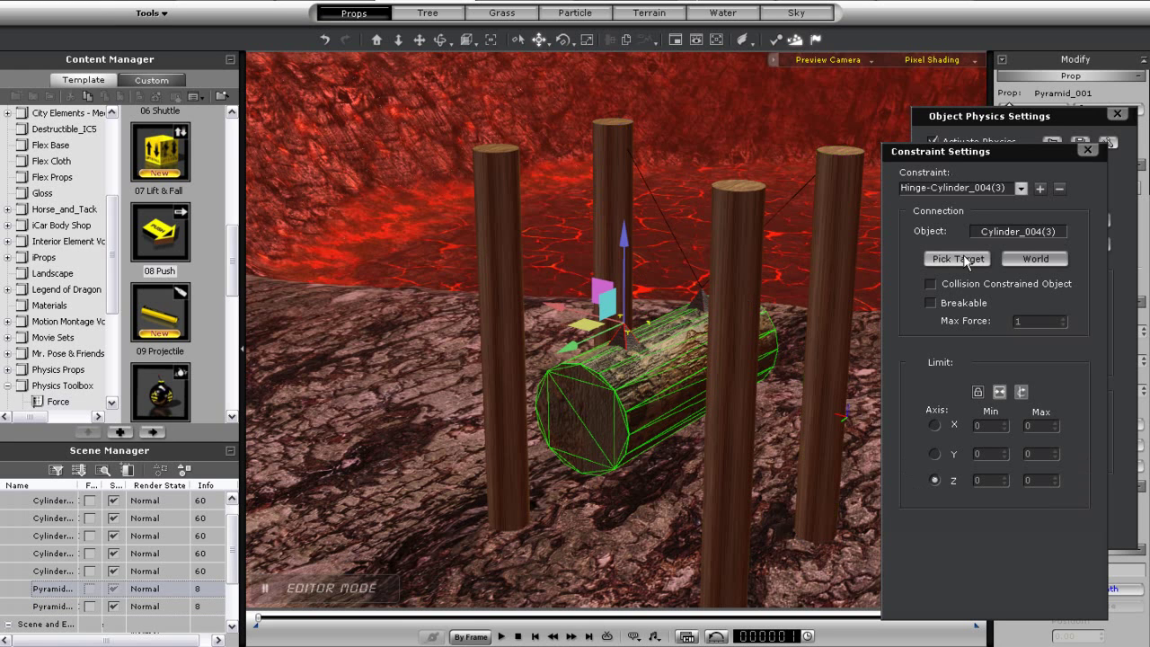
pyautogui.click(1040, 190)
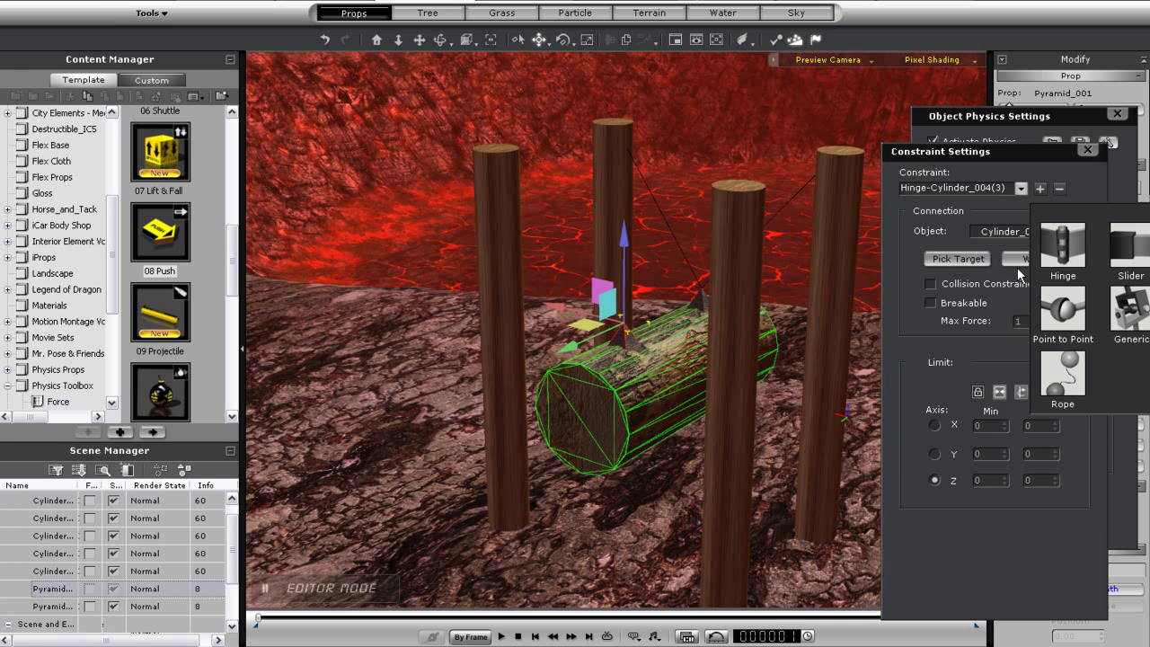
pyautogui.click(1063, 373)
pyautogui.click(956, 260)
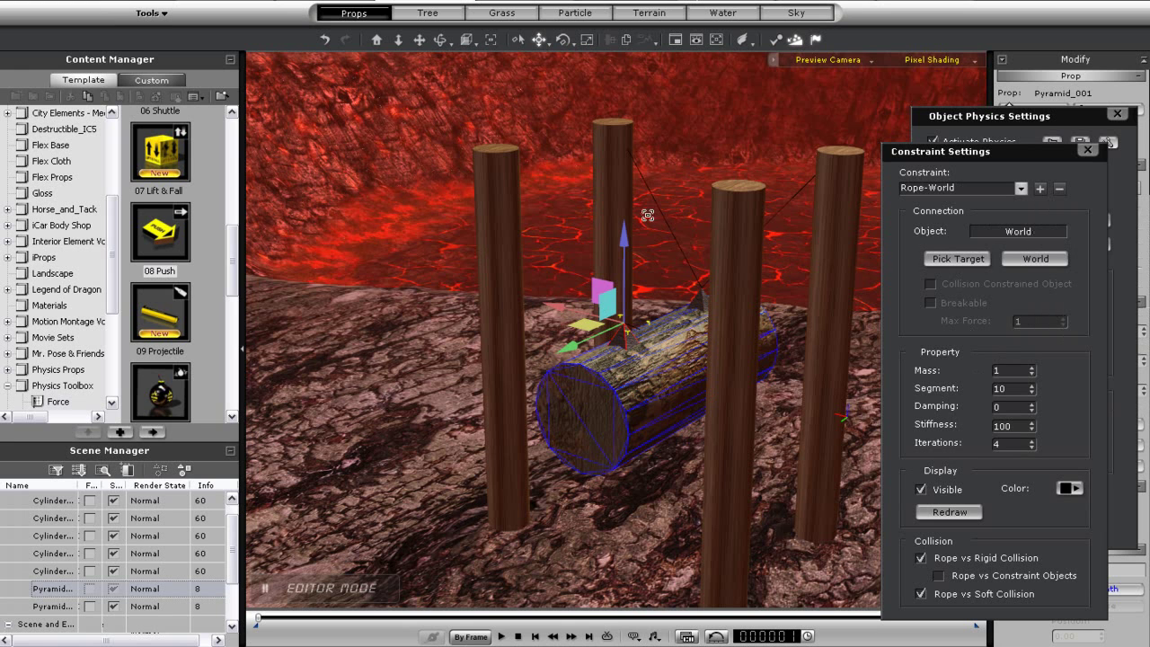
pyautogui.click(498, 184)
# Step: Add a second rope constraint to the front pyramid and target the front-right pole
pyautogui.click(1040, 190)
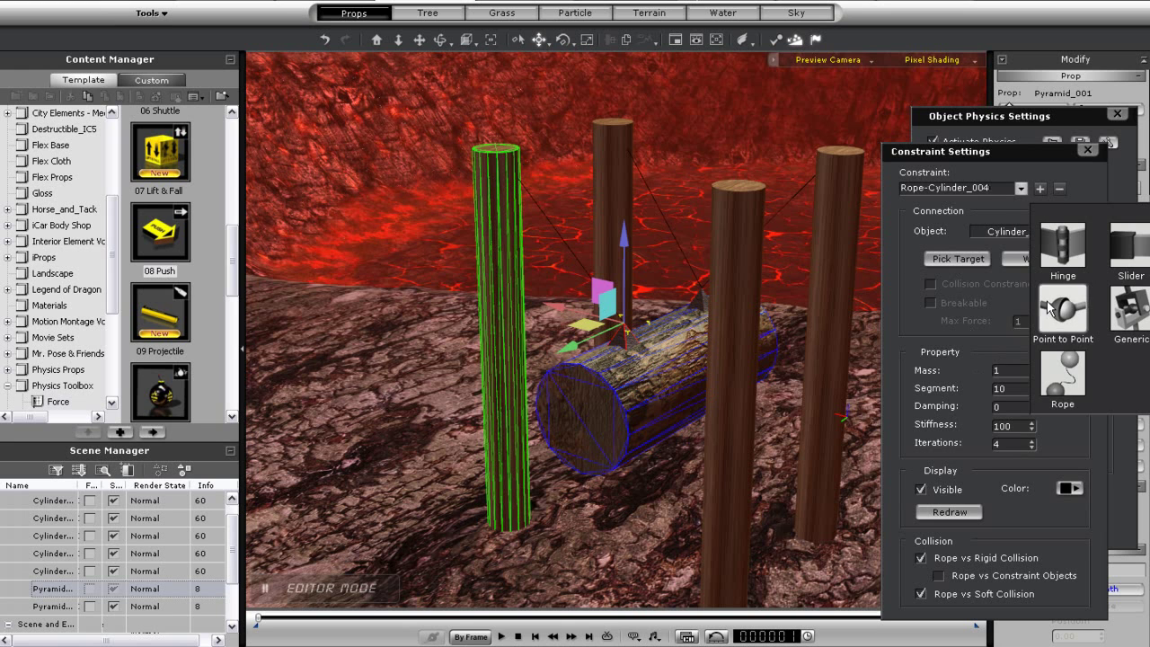
pyautogui.click(1058, 367)
pyautogui.click(958, 260)
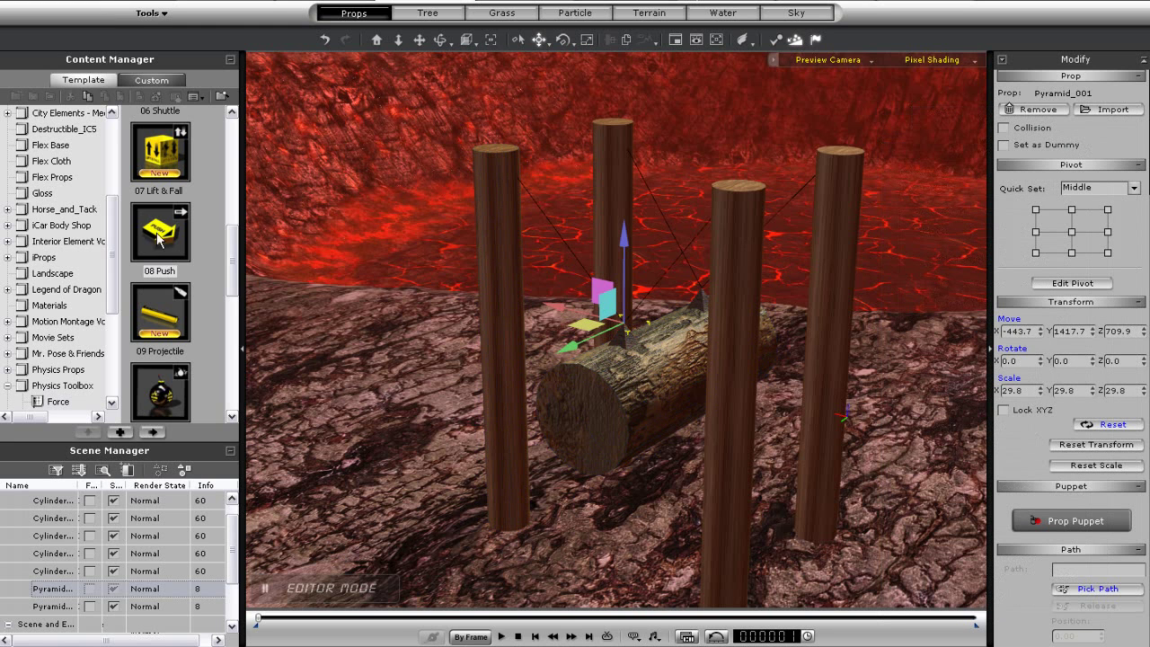
# Step: Add the 08 Push force to the ground in front of the suspended log
pyautogui.moveTo(159, 238); pyautogui.dragTo(626, 573)
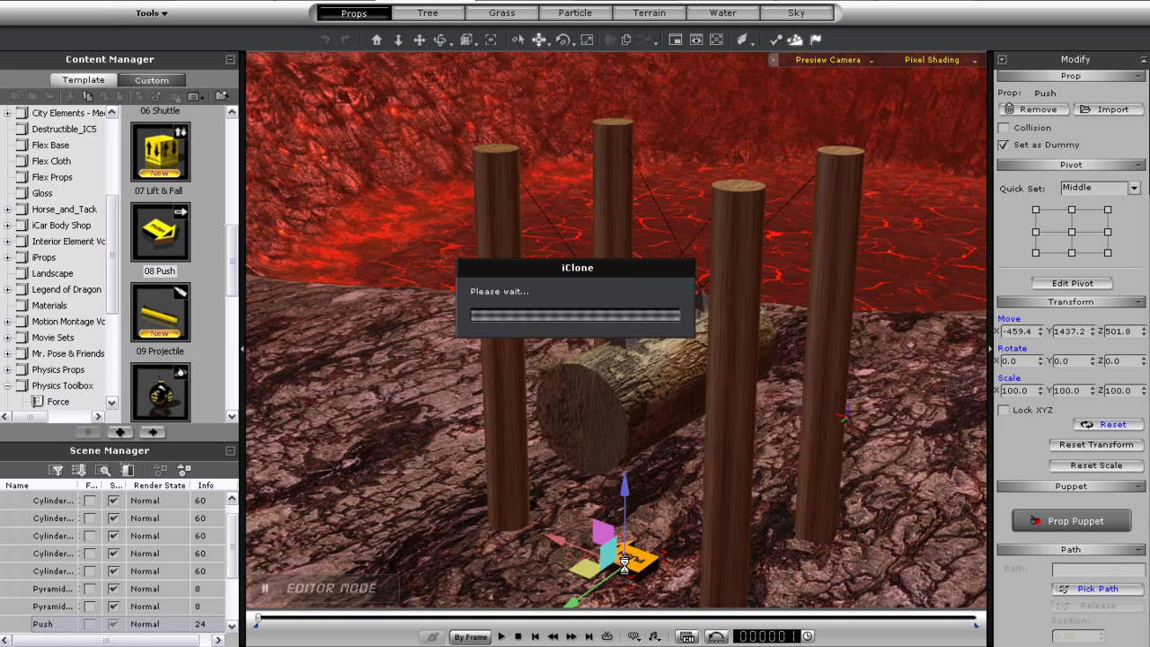
pyautogui.scroll(-3, 442, 492)
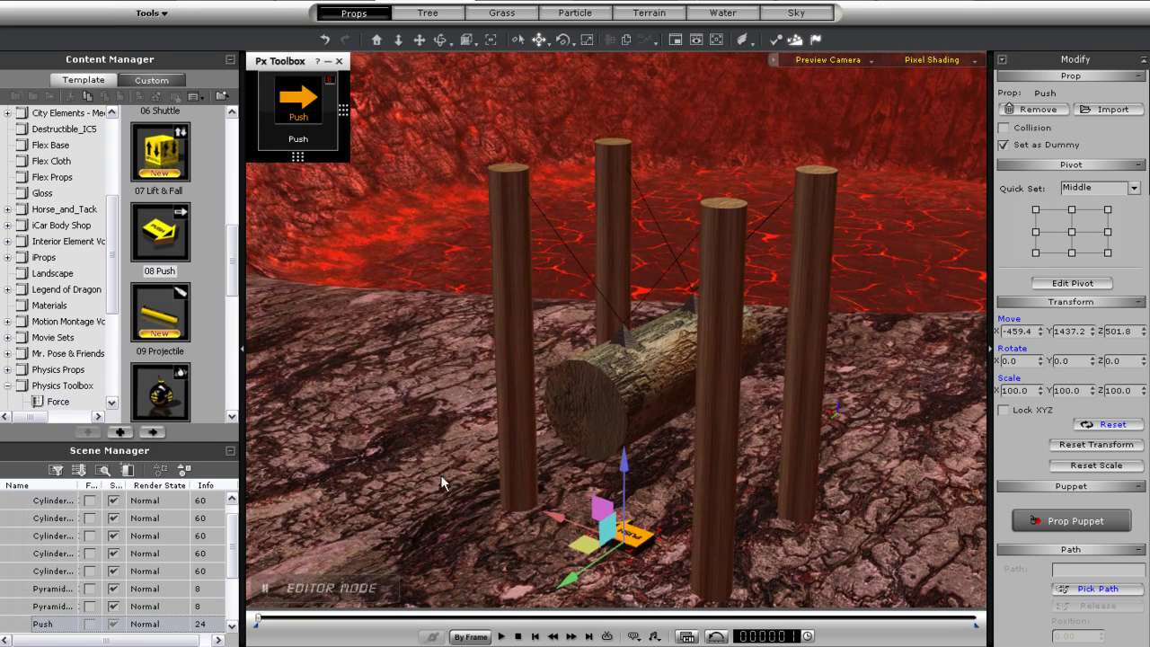
pyautogui.moveTo(508, 504); pyautogui.dragTo(509, 455, button='right')
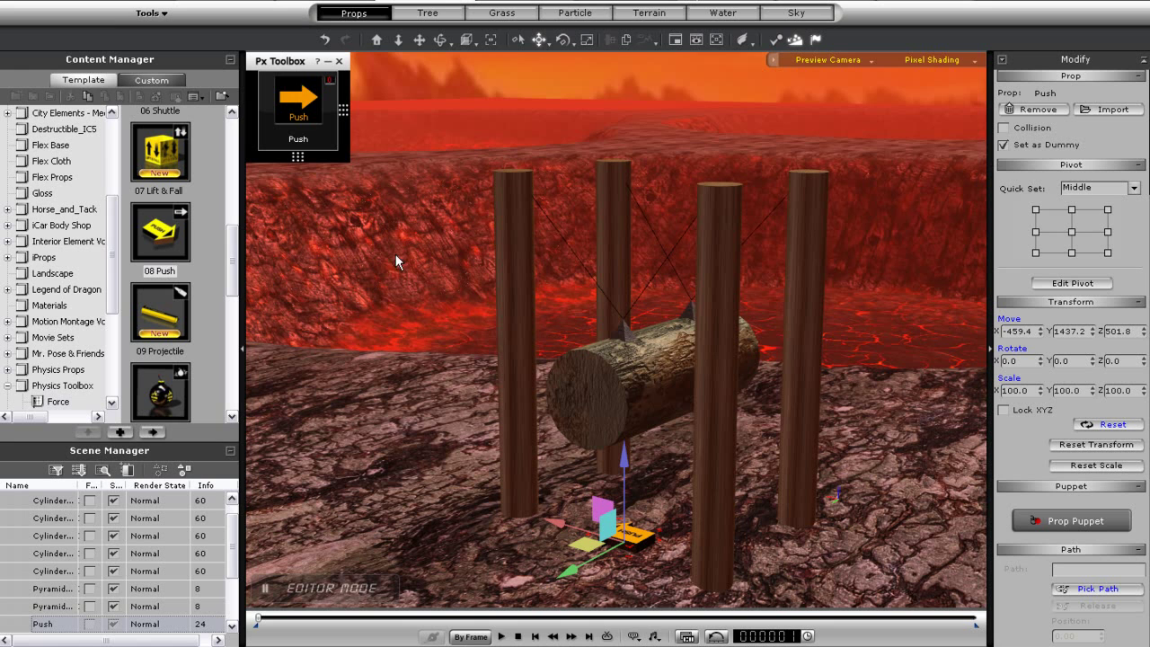
# Step: Pick the log as the object the Push acts on and test the push in the simulation
pyautogui.click(332, 151)
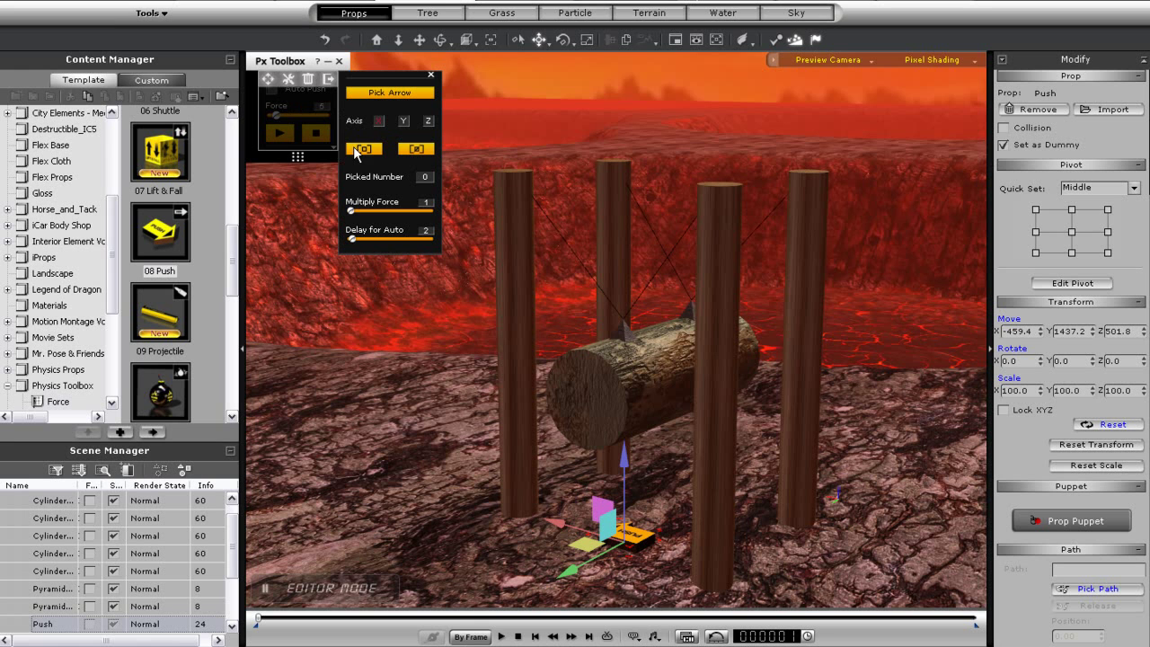
pyautogui.click(663, 388)
pyautogui.click(432, 78)
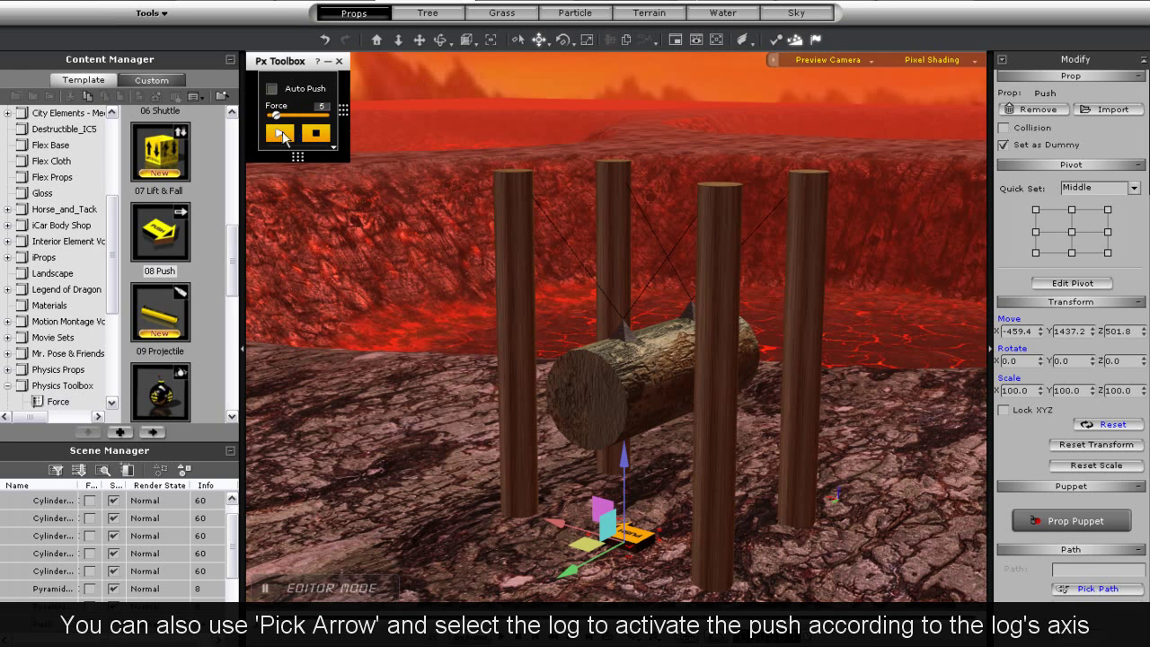
pyautogui.click(281, 134)
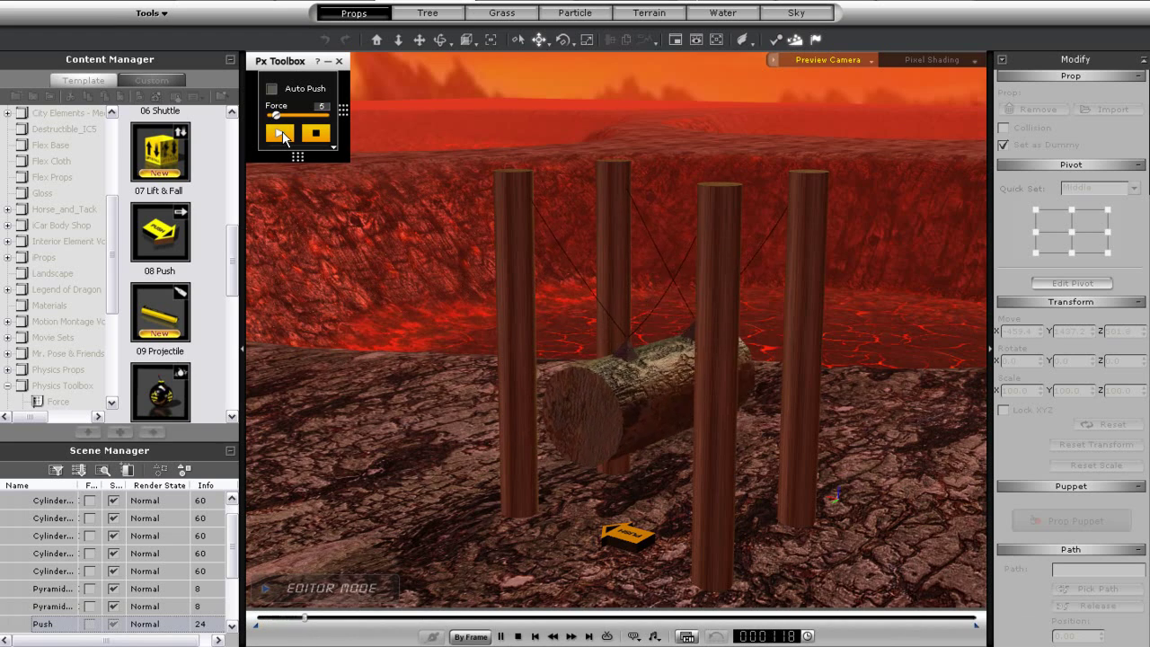
pyautogui.click(517, 635)
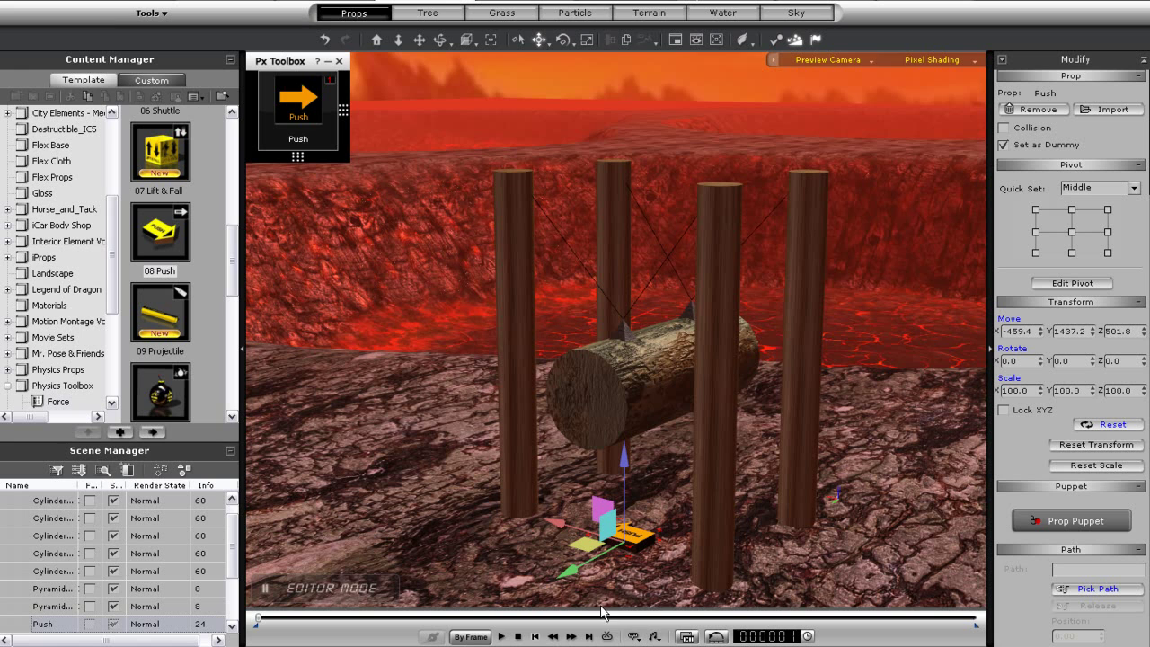
# Step: Change the push axis to Y and test the push on the log again
pyautogui.click(334, 143)
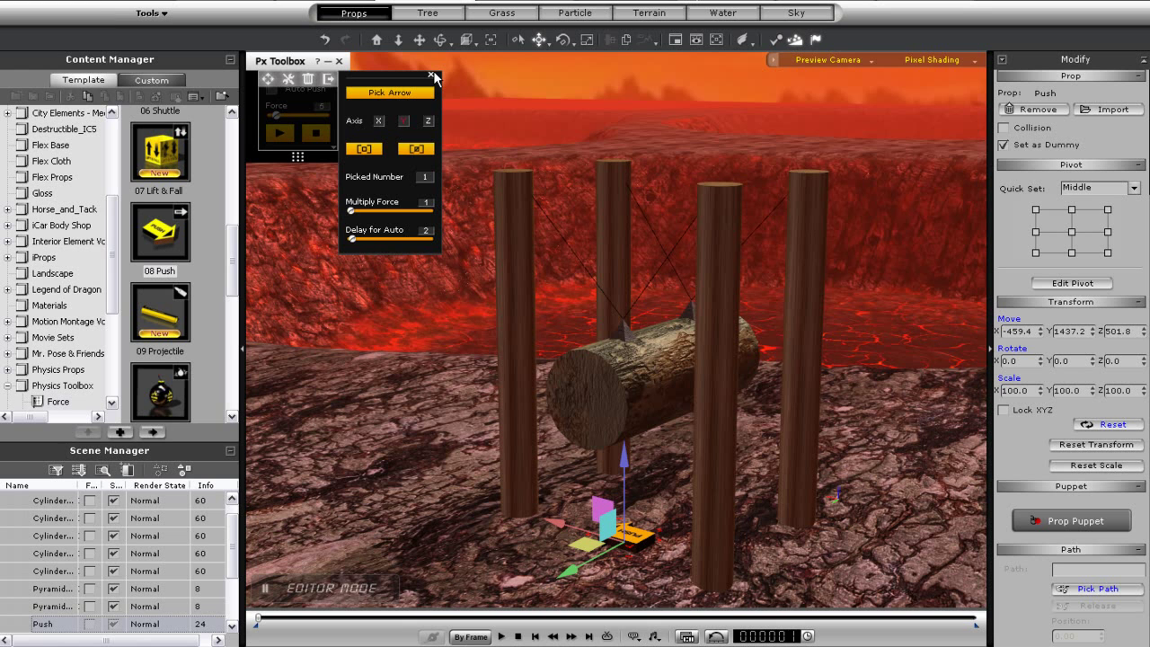
pyautogui.click(432, 76)
pyautogui.click(276, 137)
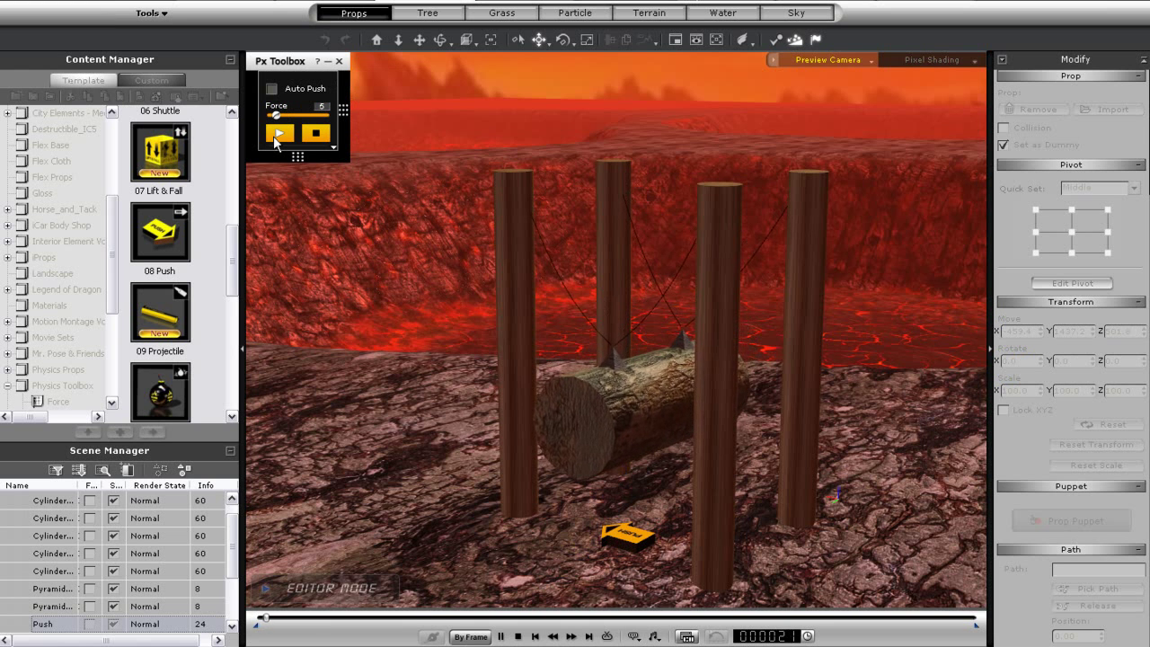
pyautogui.click(316, 133)
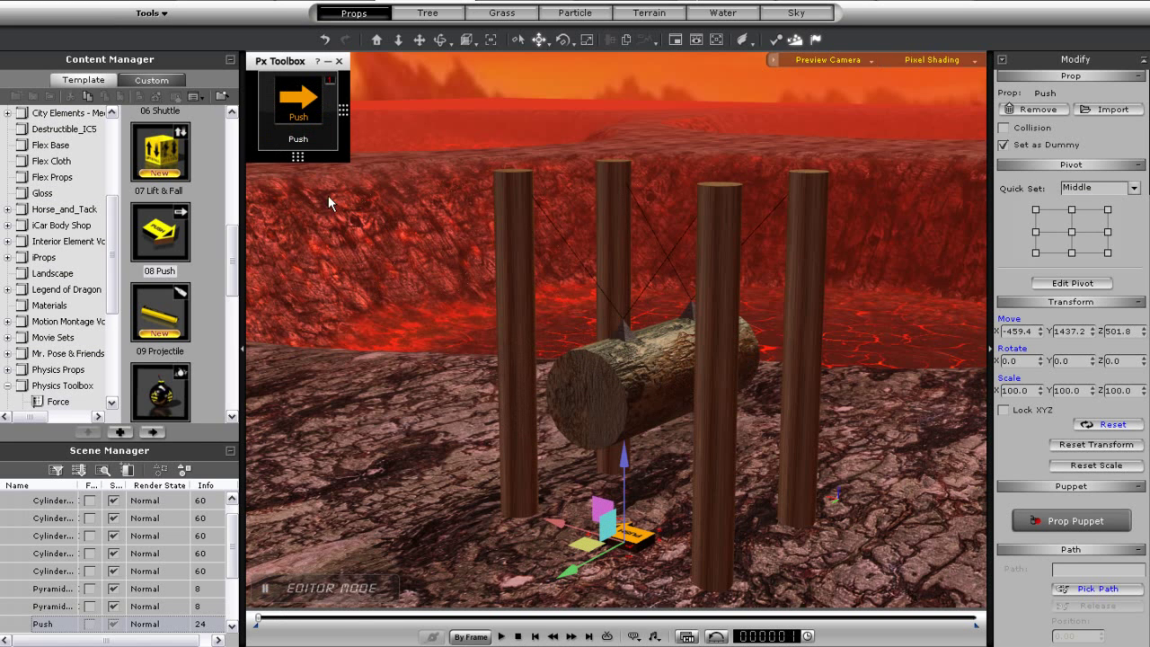
# Step: Raise the Push's Multiply Force to 6 and test the stronger swing of the log
pyautogui.moveTo(337, 123)
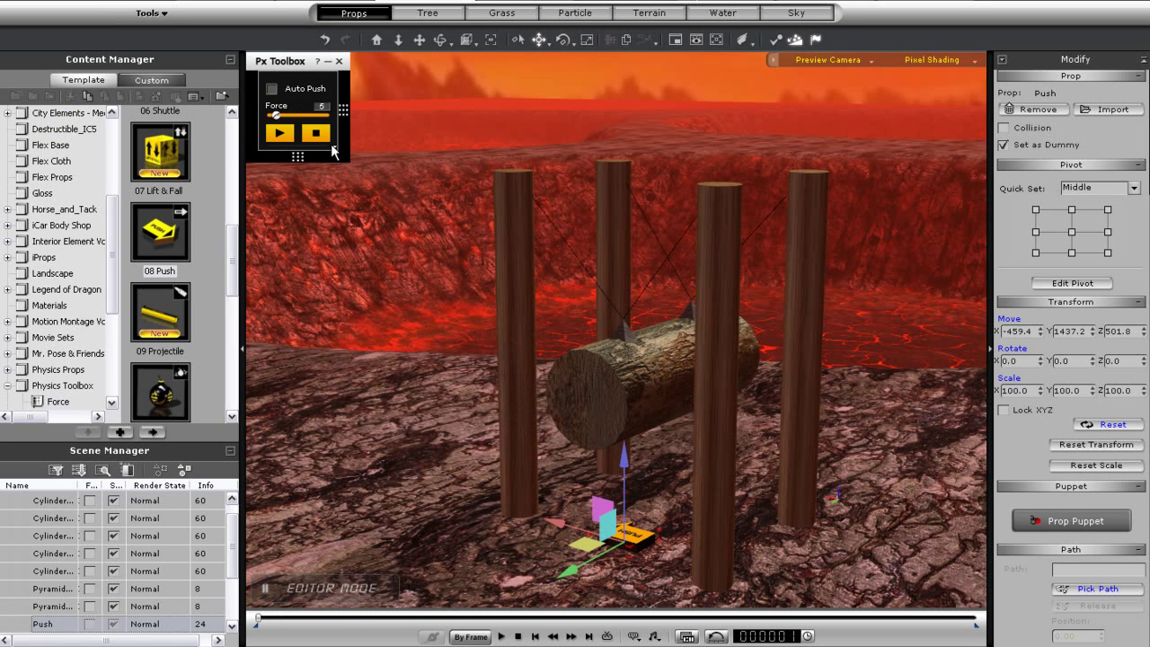
pyautogui.click(332, 146)
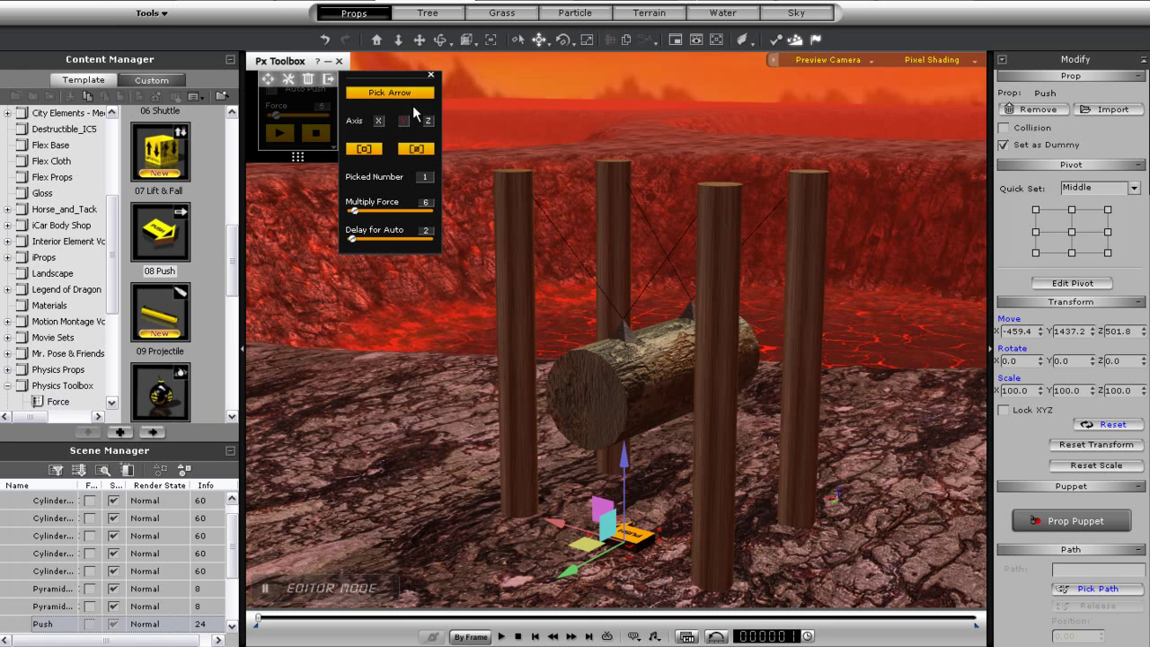
pyautogui.click(430, 74)
pyautogui.click(280, 133)
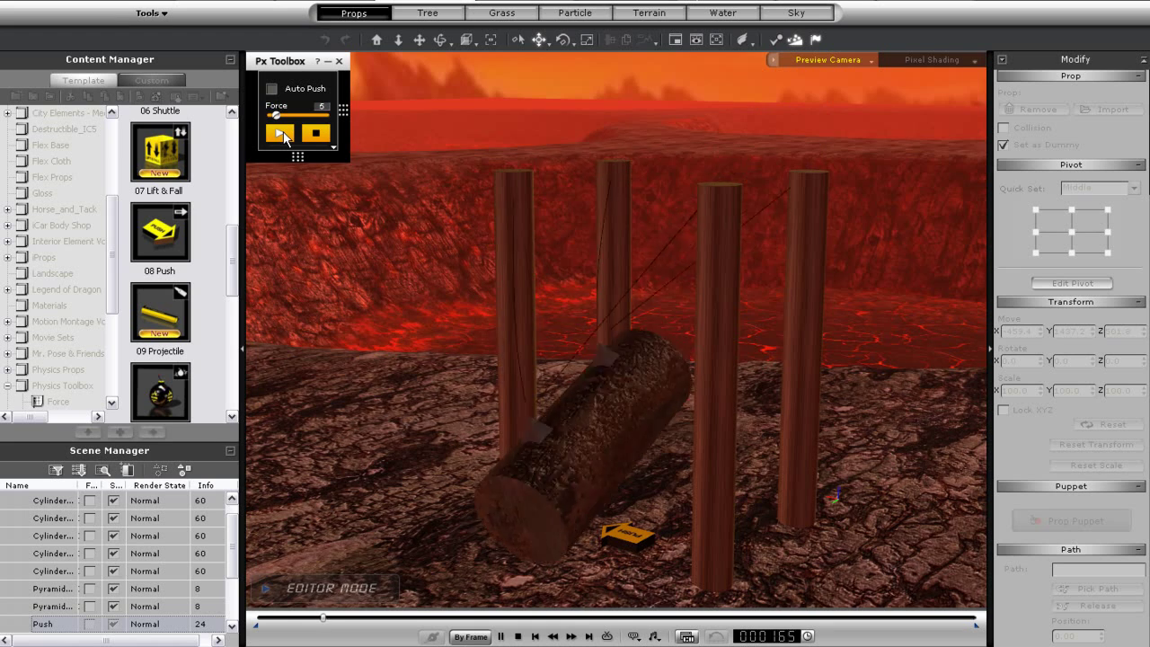
pyautogui.click(281, 133)
pyautogui.click(519, 636)
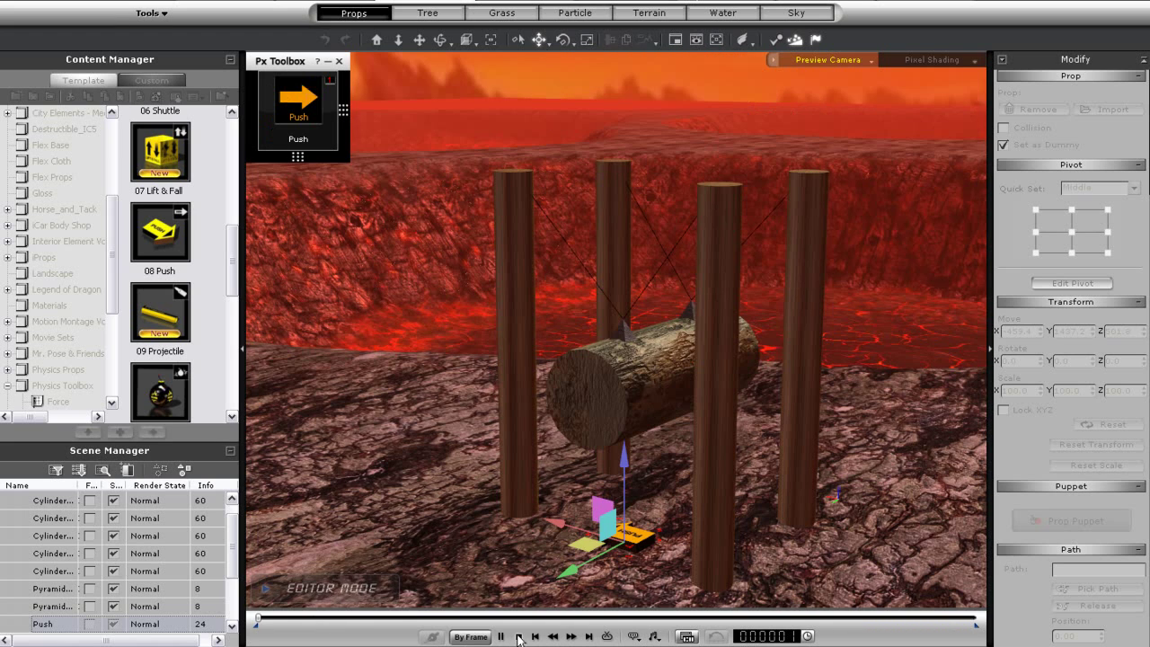
# Step: Set the Push's Multiply Force to 4 and its Delay for Auto to 30
pyautogui.click(332, 148)
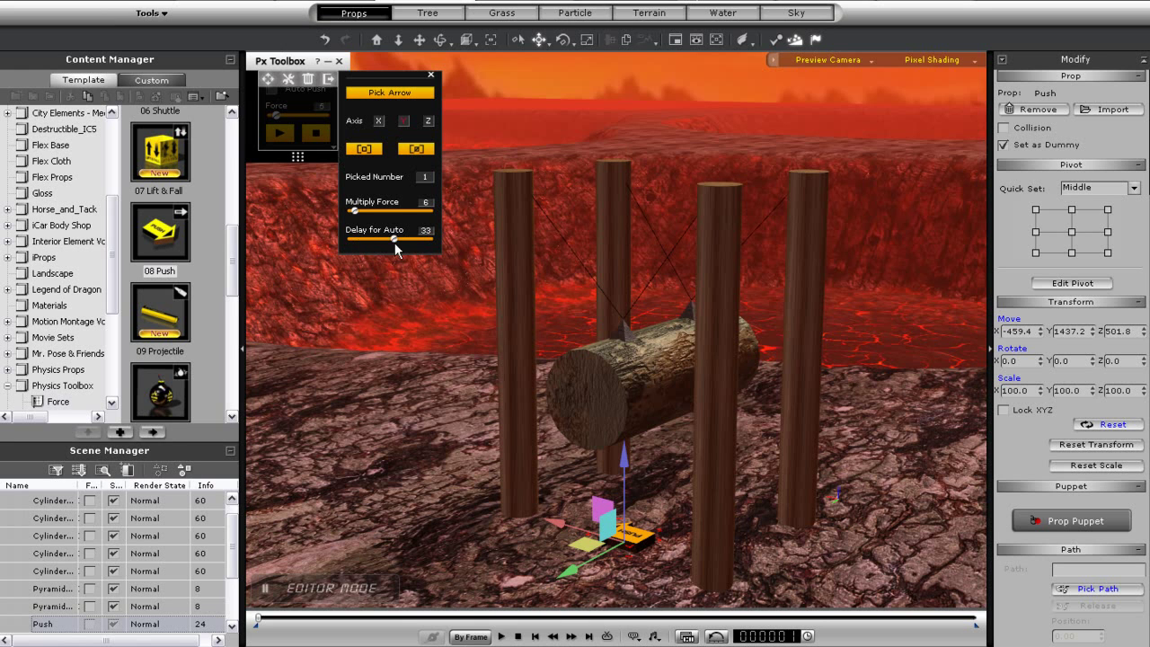
pyautogui.moveTo(398, 240); pyautogui.dragTo(390, 241)
pyautogui.click(431, 76)
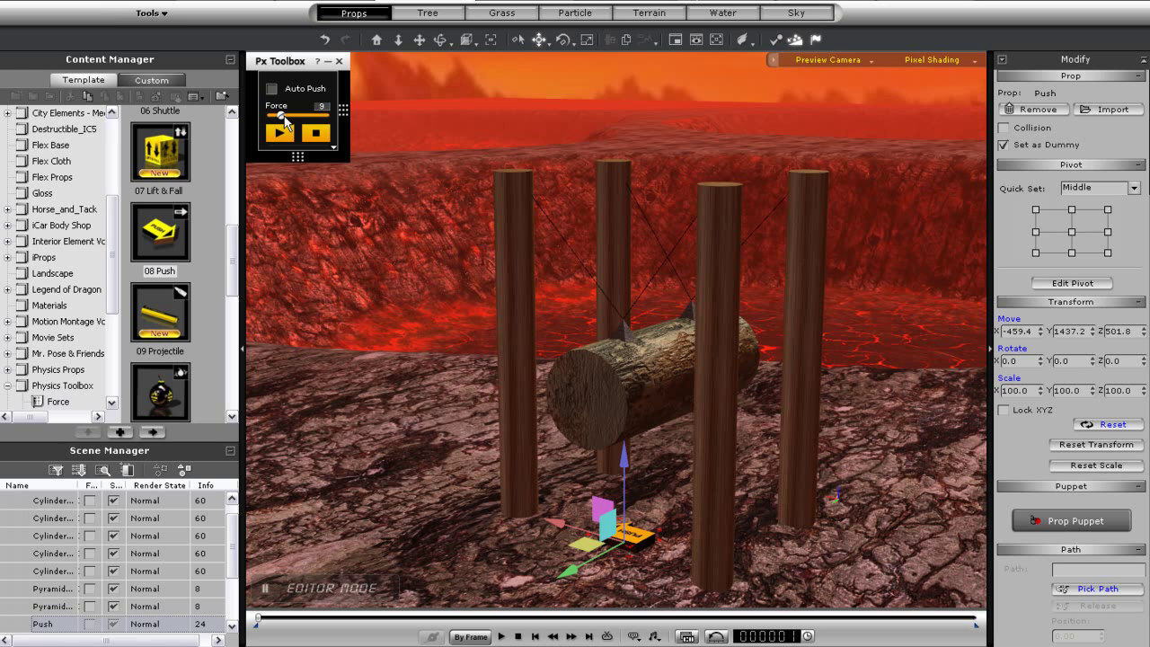
# Step: Set the push Force to 10 and test the log's swing with Auto Push
pyautogui.moveTo(285, 121); pyautogui.dragTo(288, 122)
pyautogui.click(280, 135)
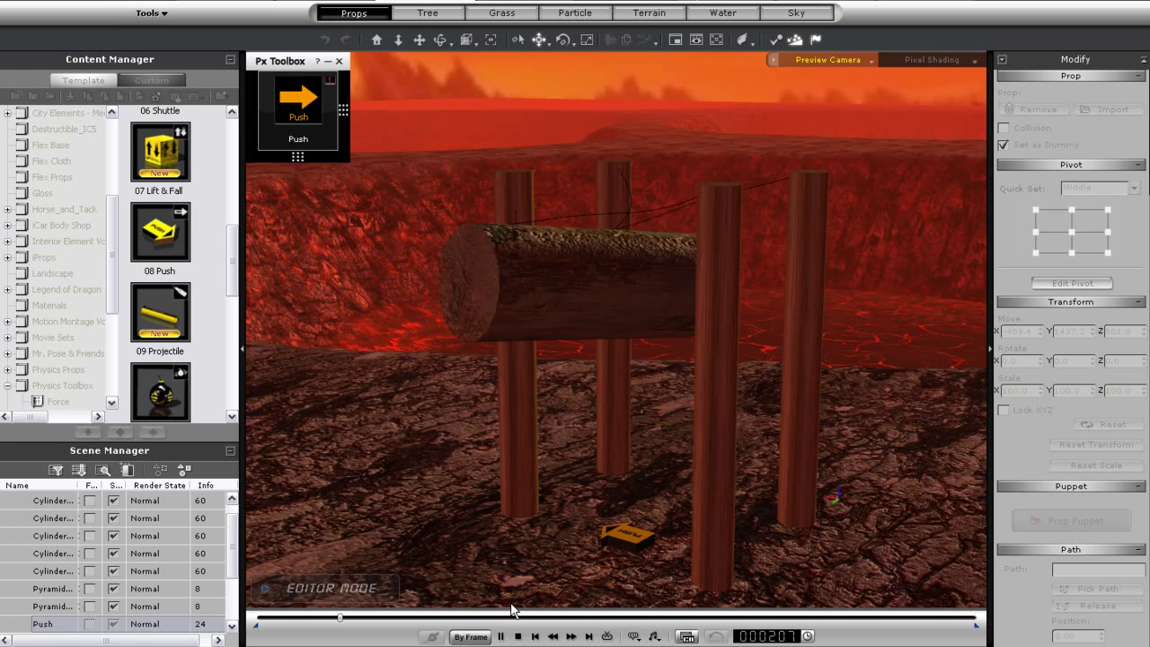
pyautogui.click(517, 636)
# Step: Raise Delay for Auto to 60, lower the push Force, and run the automatic push again
pyautogui.moveTo(310, 111)
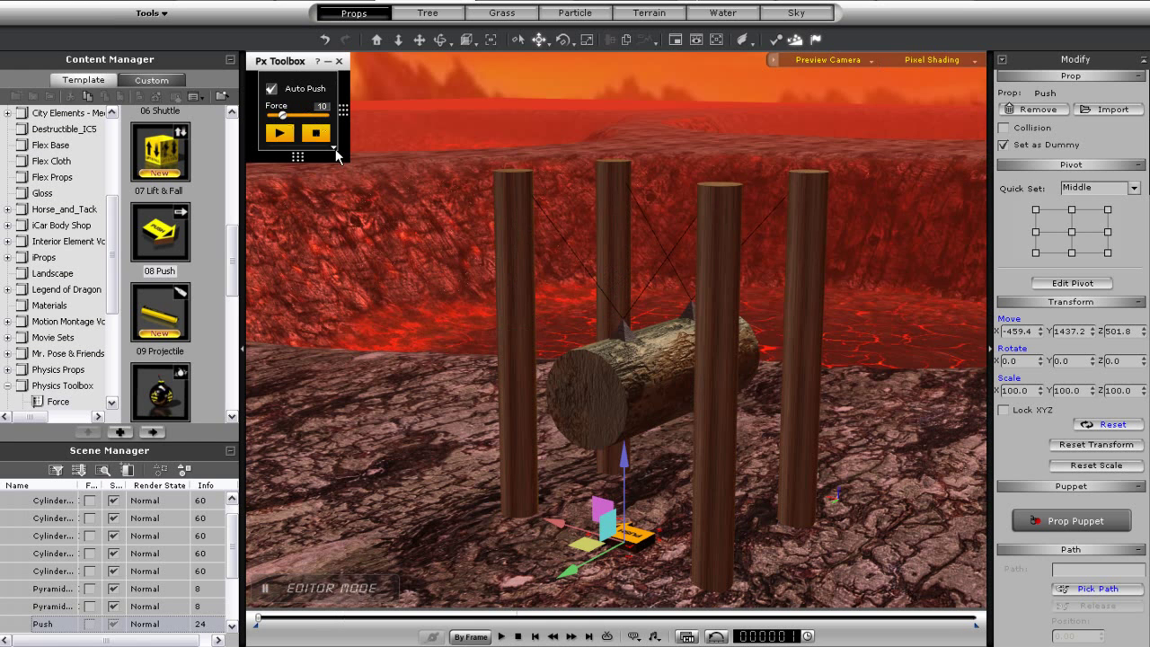
pyautogui.click(333, 147)
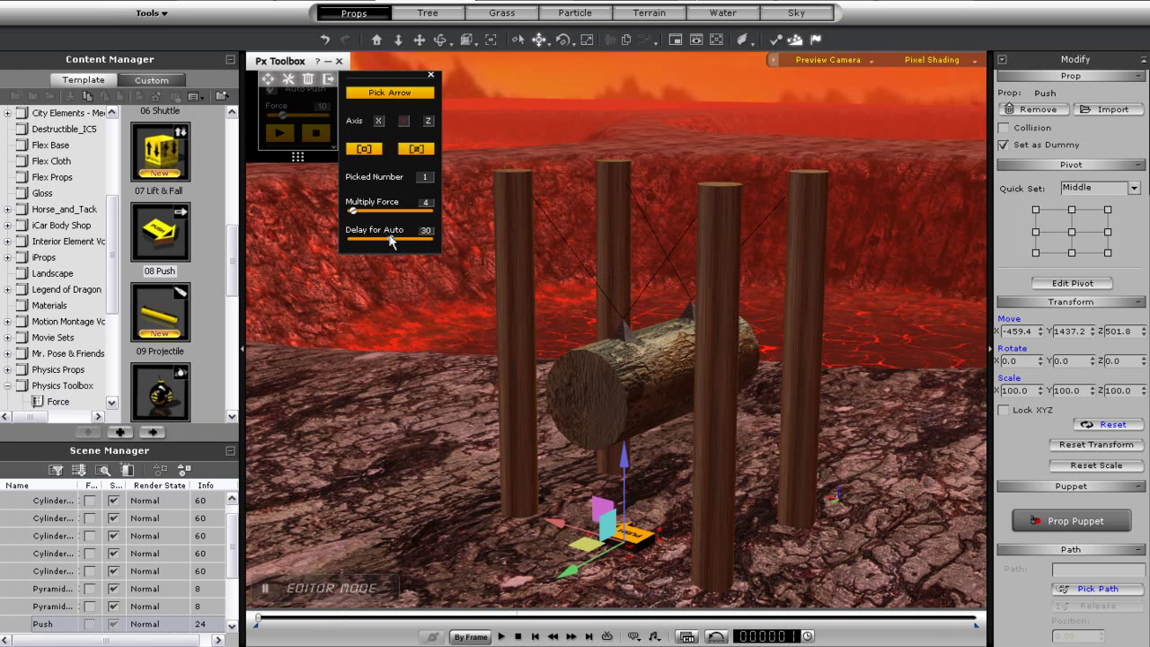
pyautogui.moveTo(391, 241); pyautogui.dragTo(431, 240)
pyautogui.click(430, 78)
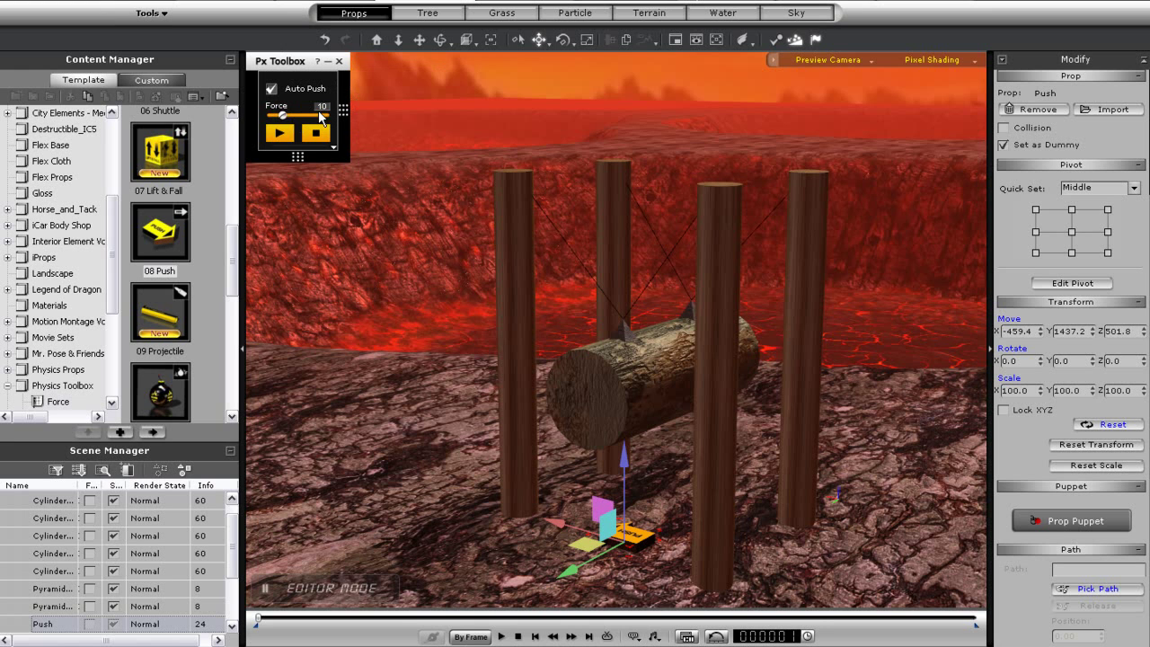
pyautogui.moveTo(285, 120); pyautogui.dragTo(277, 117)
pyautogui.click(280, 134)
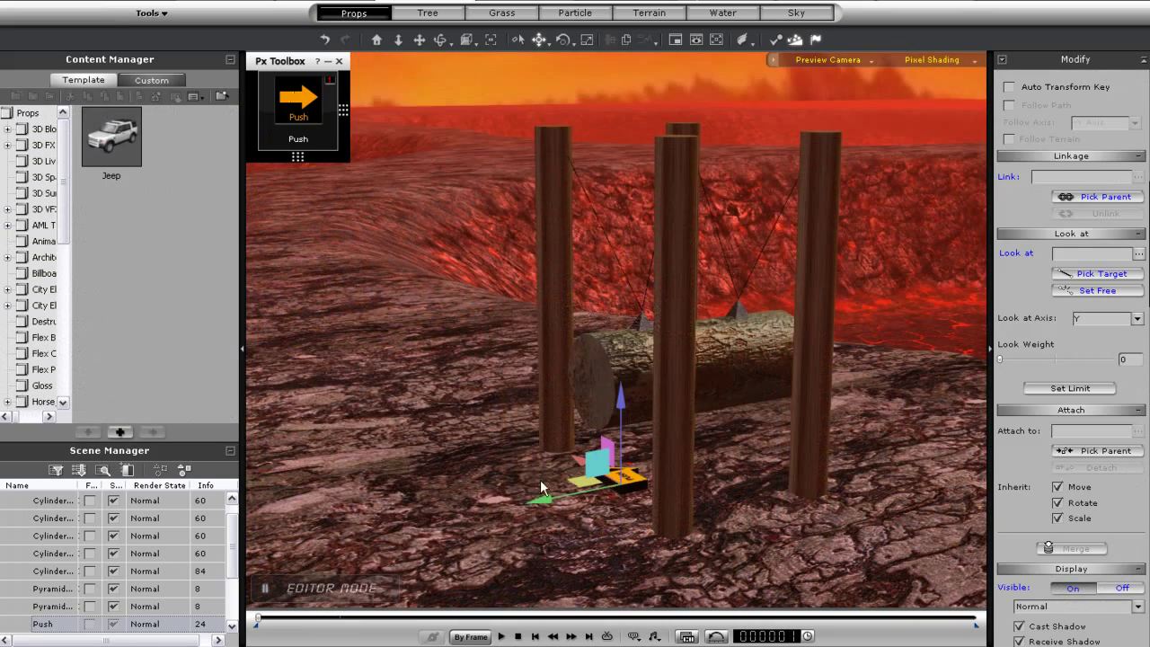
# Step: Raise the Push arrow to the height of the log and centre it on the log's front end
pyautogui.moveTo(540, 482); pyautogui.dragTo(695, 495, button='middle')
pyautogui.moveTo(695, 495); pyautogui.dragTo(658, 504, button='right')
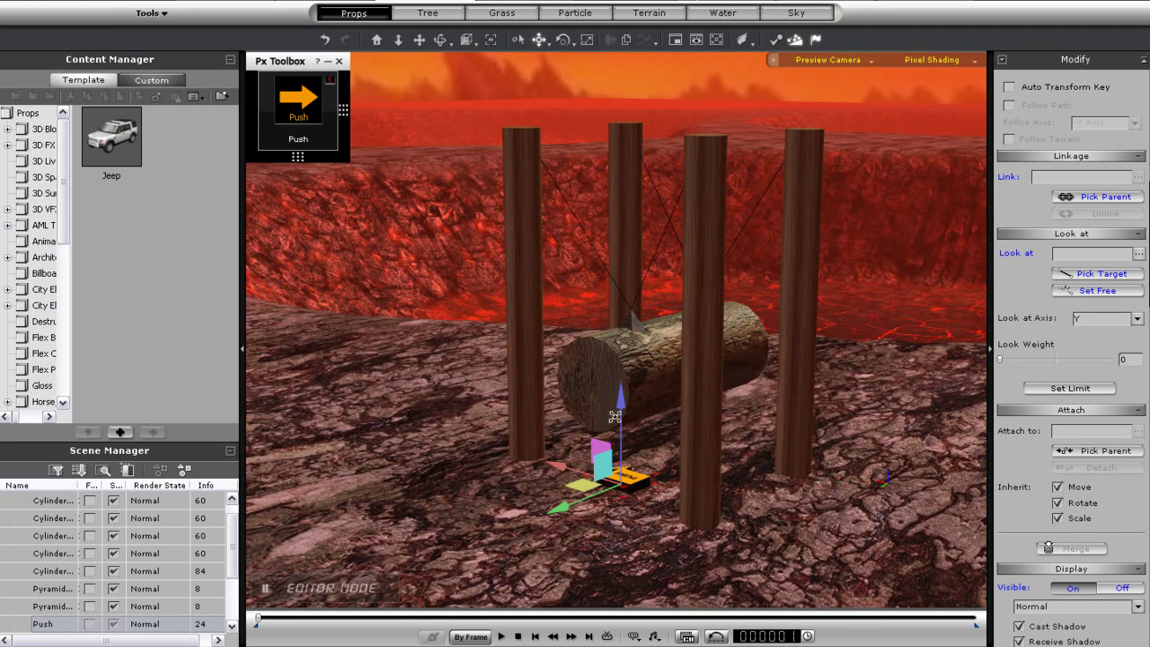
pyautogui.moveTo(617, 403); pyautogui.dragTo(618, 308)
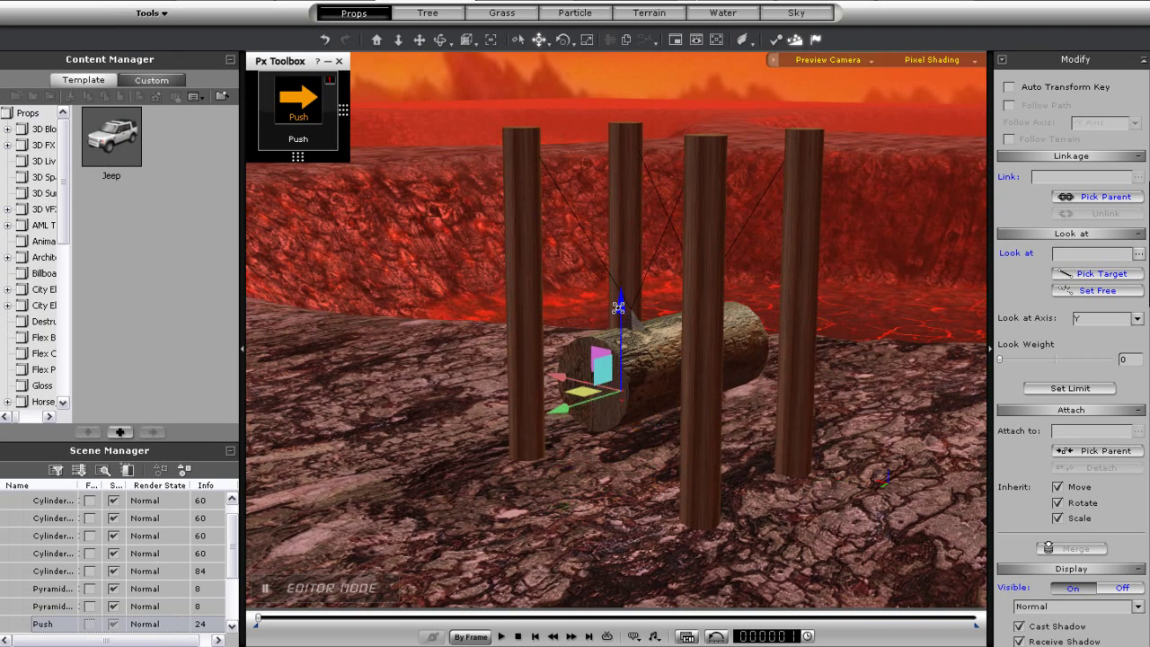
pyautogui.moveTo(631, 454); pyautogui.dragTo(586, 400, button='right')
pyautogui.moveTo(538, 391); pyautogui.dragTo(528, 391)
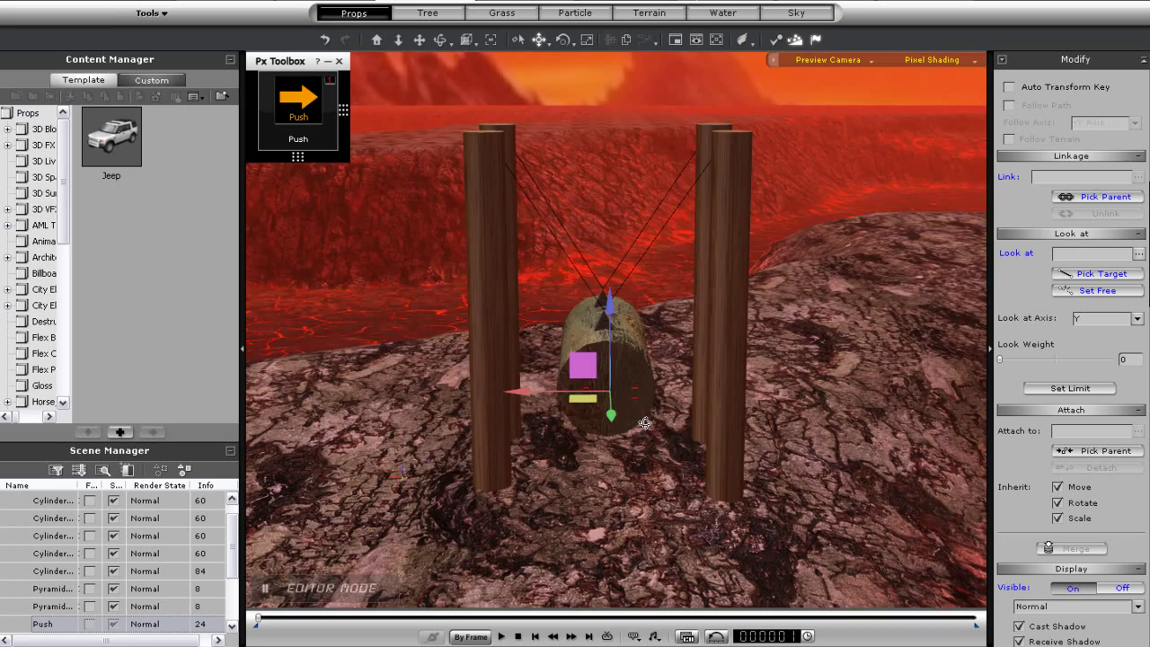
# Step: Attach the Push to the log, Cylinder_004, and test it with a force of 17
pyautogui.moveTo(645, 423); pyautogui.dragTo(630, 424, button='right')
pyautogui.moveTo(730, 427); pyautogui.dragTo(844, 489, button='right')
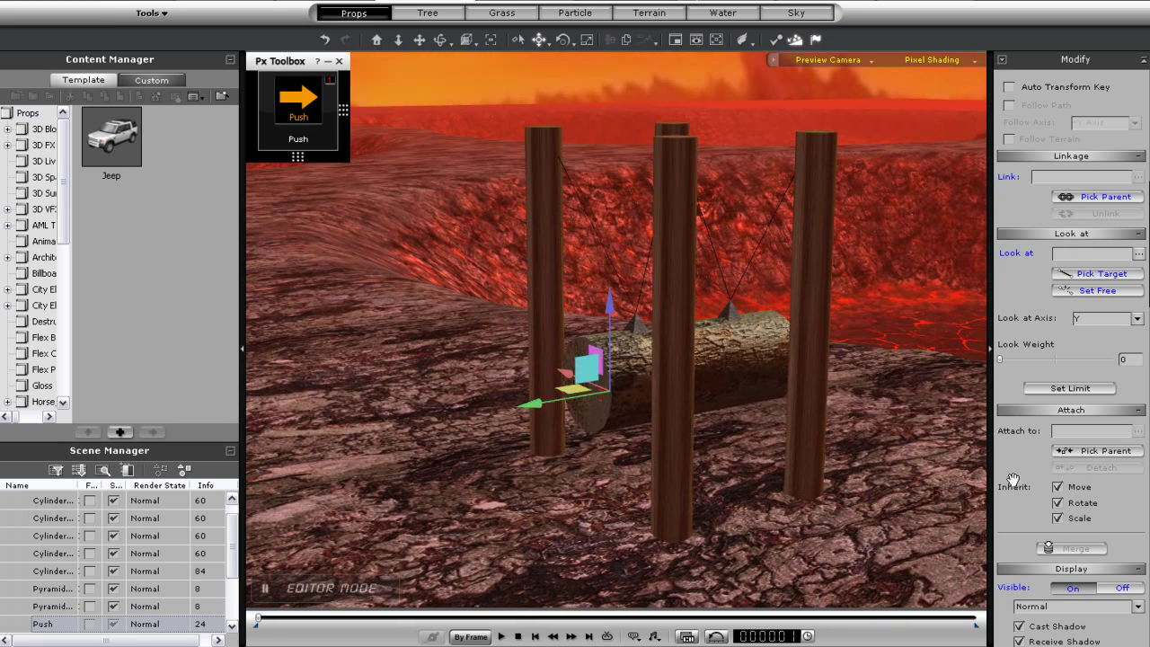
pyautogui.click(1092, 452)
pyautogui.click(728, 364)
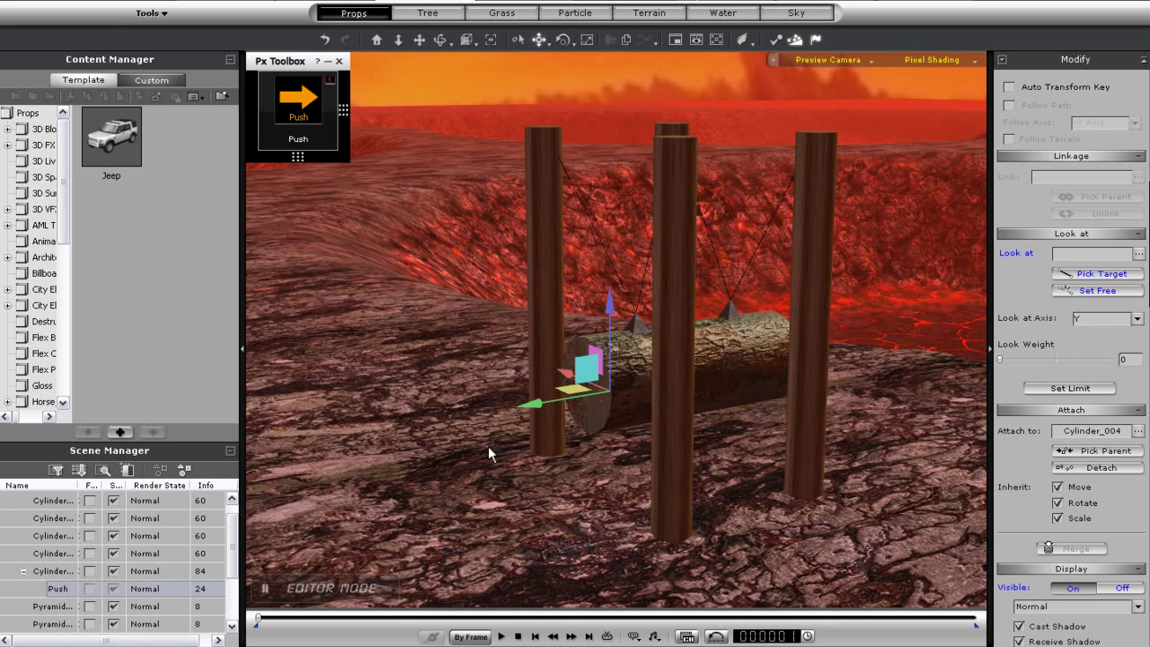
pyautogui.moveTo(489, 454); pyautogui.dragTo(576, 441, button='right')
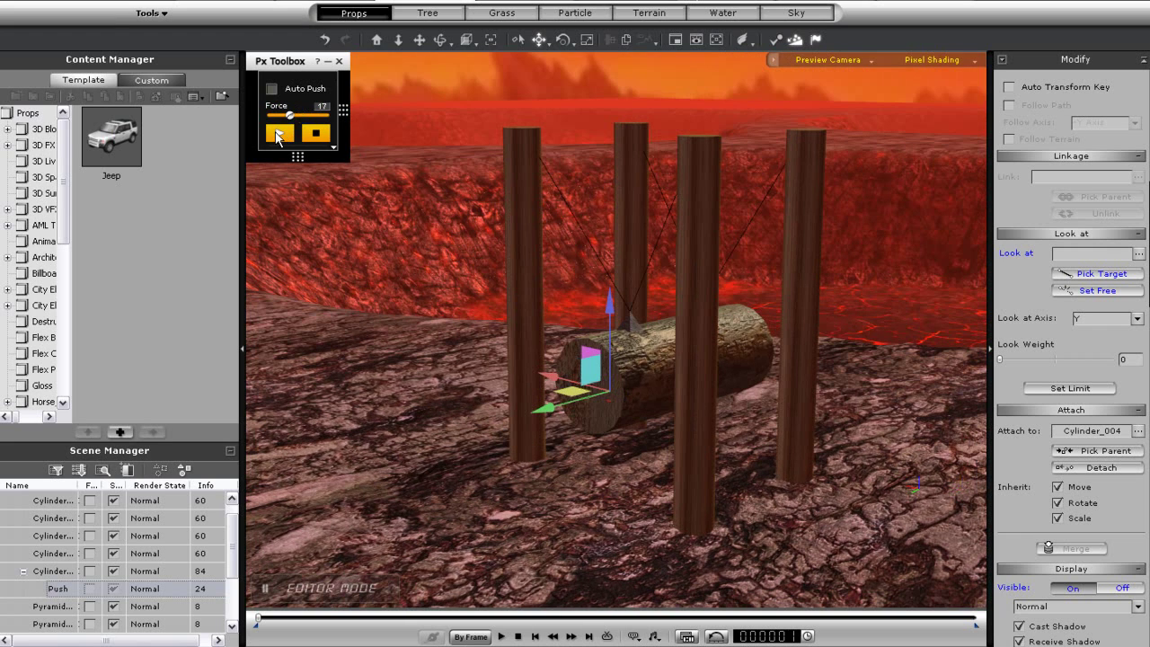
pyautogui.click(279, 134)
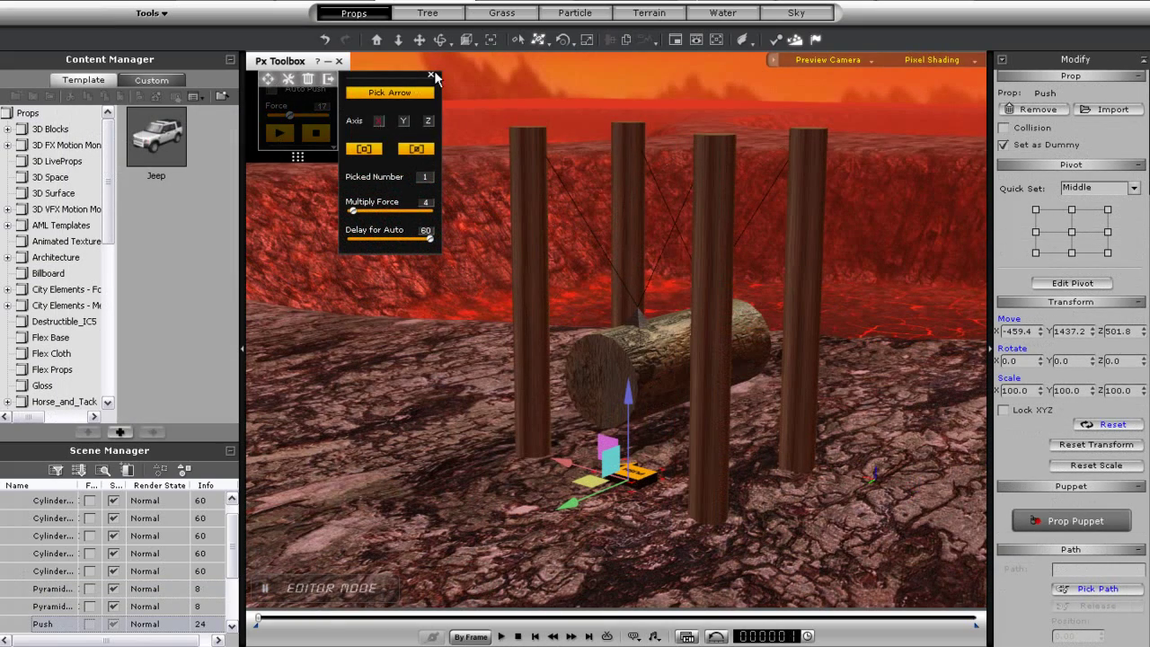
# Step: Test the push along the X axis with the unattached, unrotated Push arrow on the ground
pyautogui.click(432, 74)
pyautogui.click(280, 133)
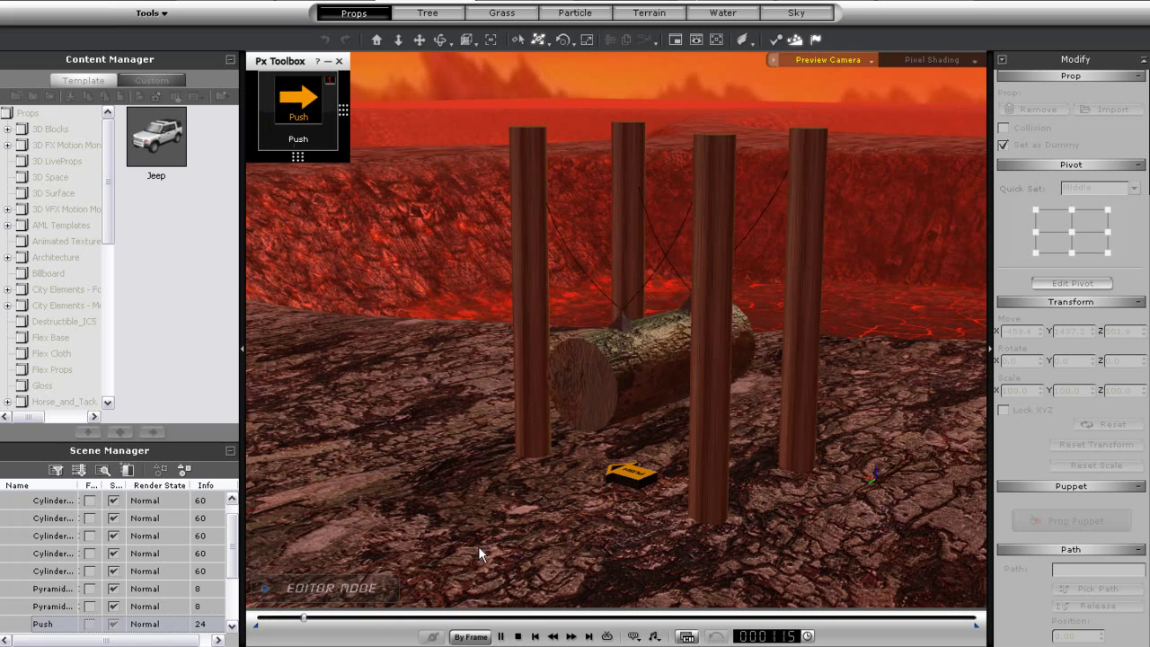
pyautogui.click(518, 636)
# Step: Set the Push arrow's Z rotation to 90 and test the push on the log
pyautogui.press('e')
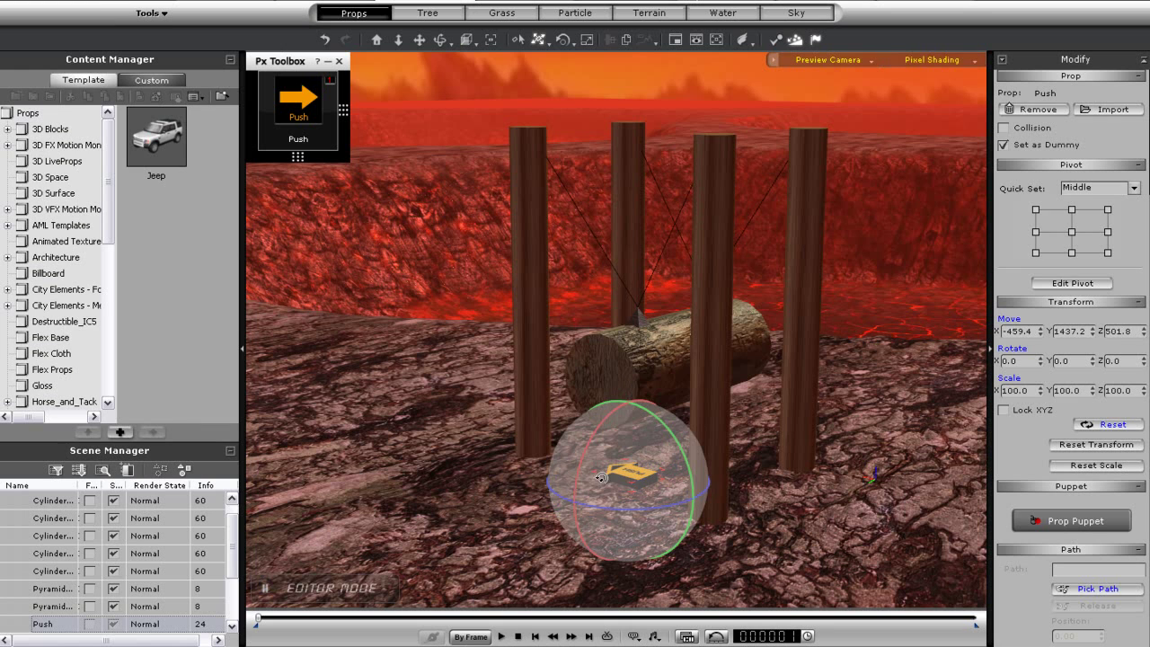
pyautogui.moveTo(559, 491); pyautogui.dragTo(629, 509)
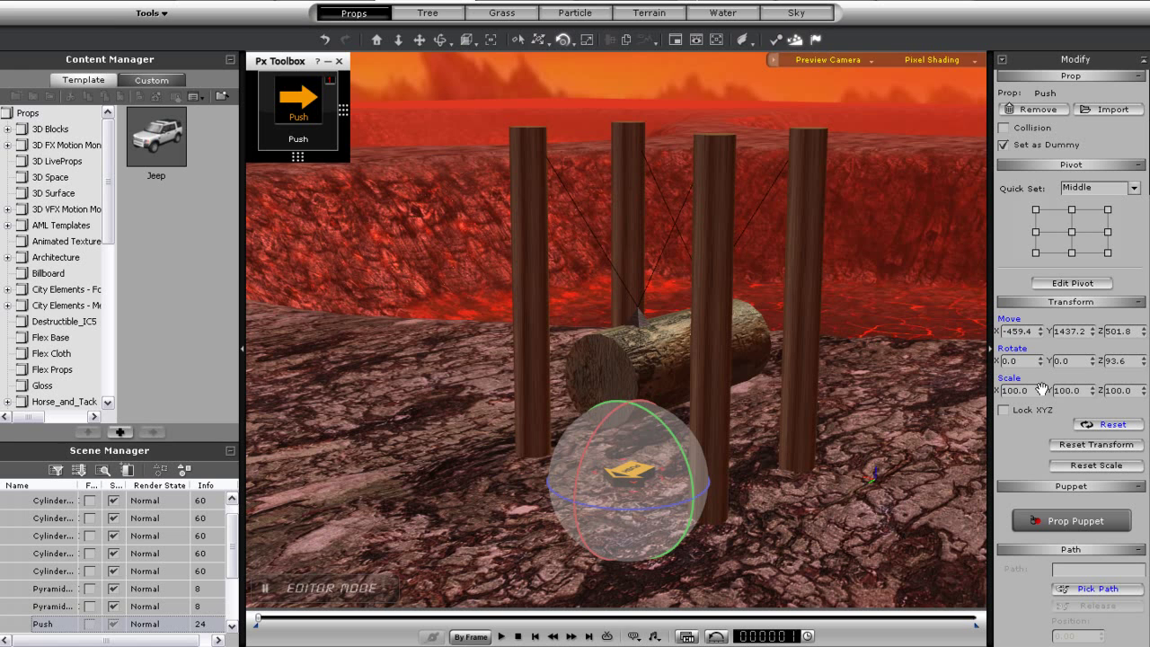
pyautogui.doubleClick(1129, 361)
pyautogui.write('9')
pyautogui.write('w')
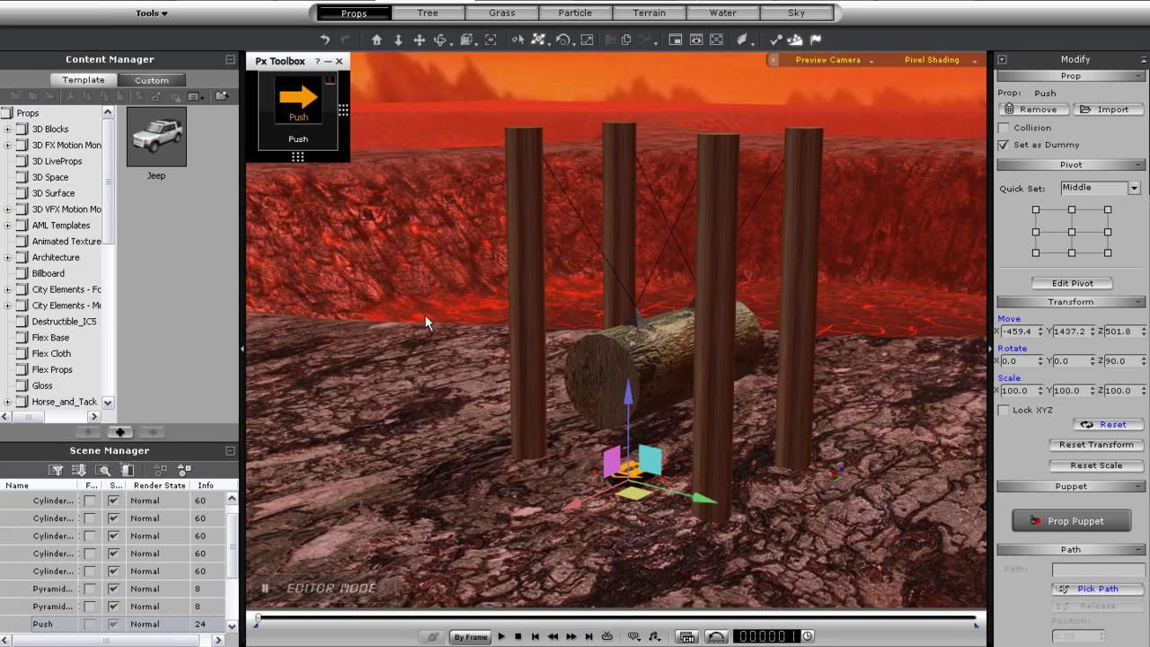
pyautogui.click(286, 123)
pyautogui.click(278, 134)
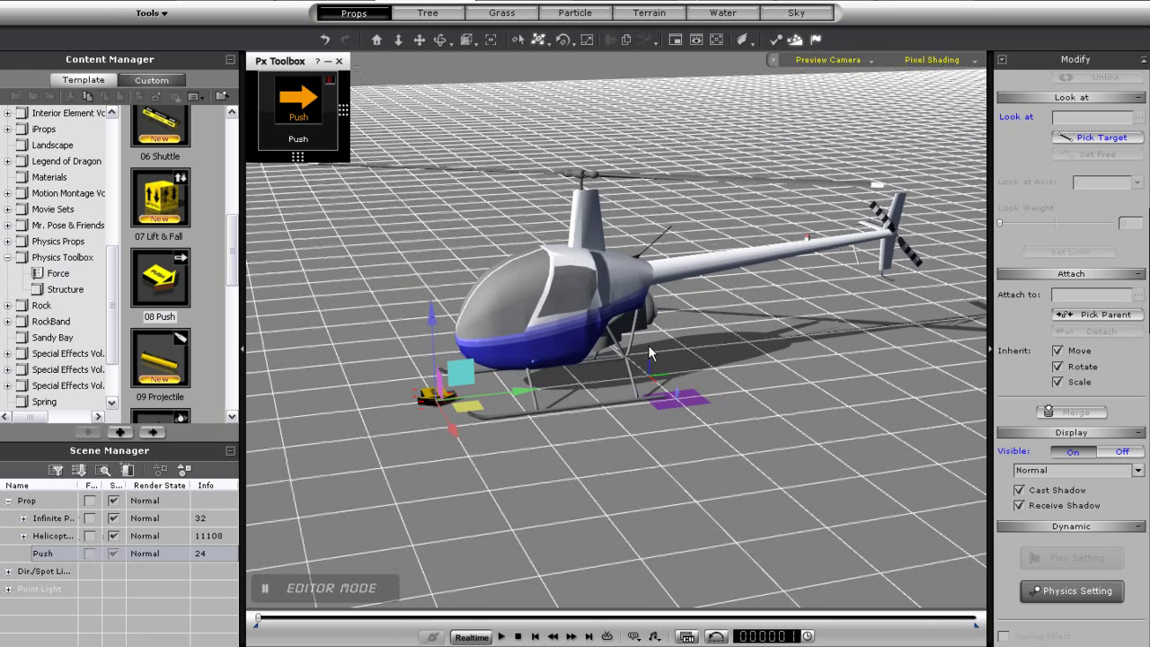
# Step: Pick the helicopter as the object the Push acts on in the helicopter scene
pyautogui.click(299, 106)
pyautogui.click(332, 151)
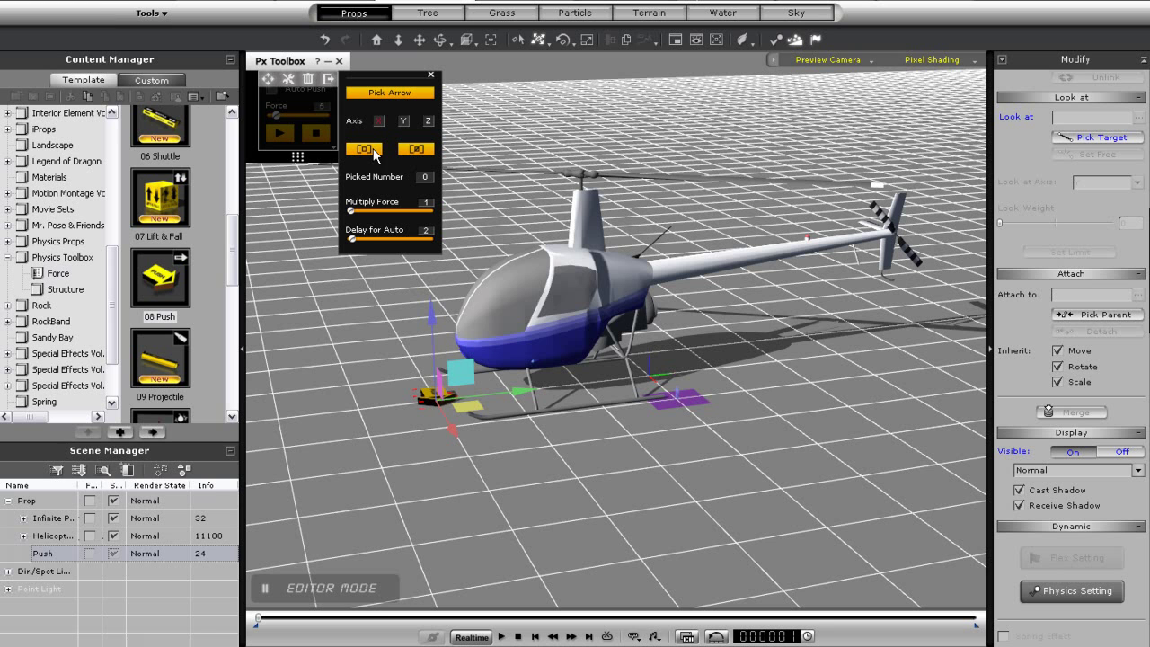
pyautogui.click(546, 295)
pyautogui.click(431, 76)
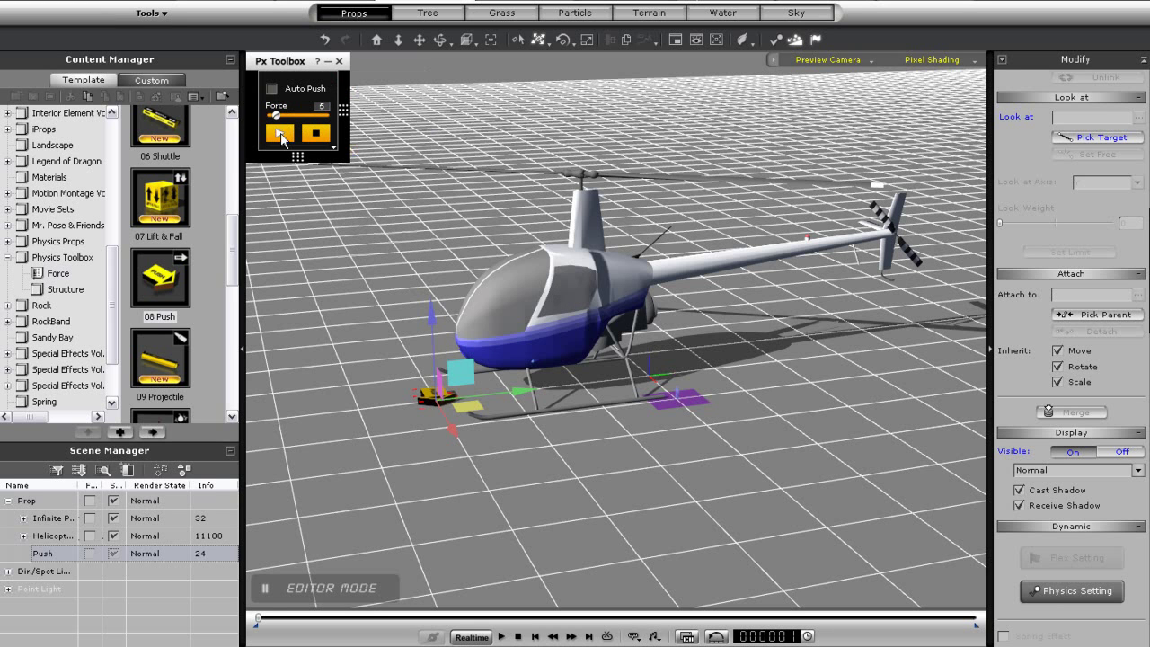
# Step: Test the Push on the helicopter at force 5 along the X axis, and switch the Push axis to Z
pyautogui.click(280, 133)
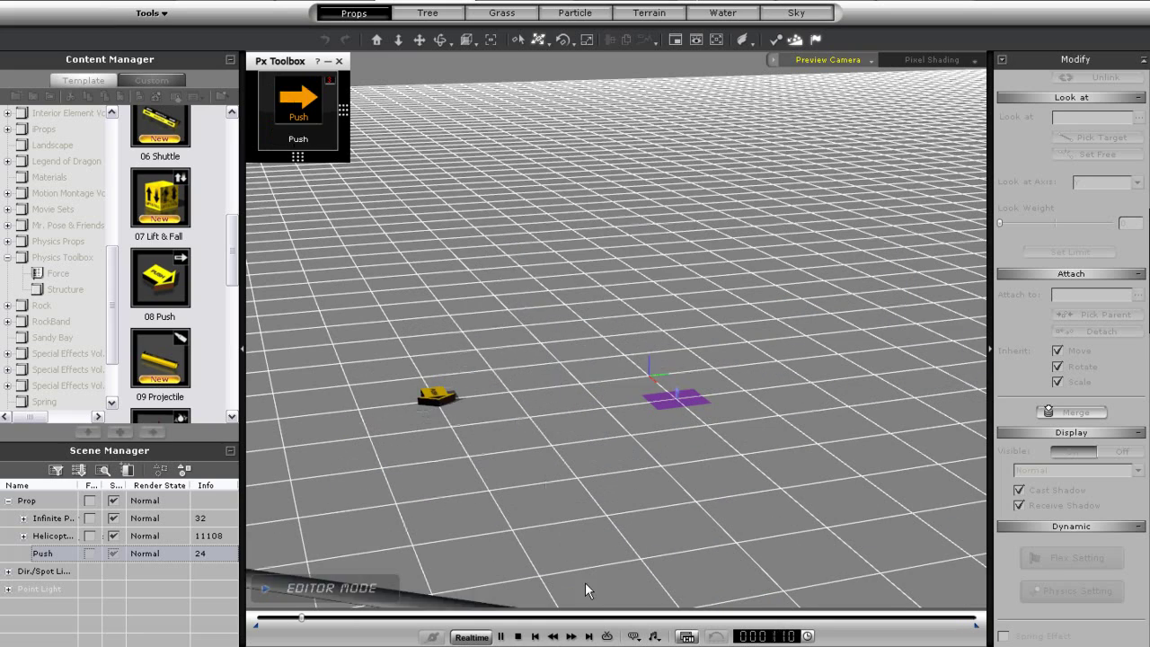
pyautogui.click(518, 636)
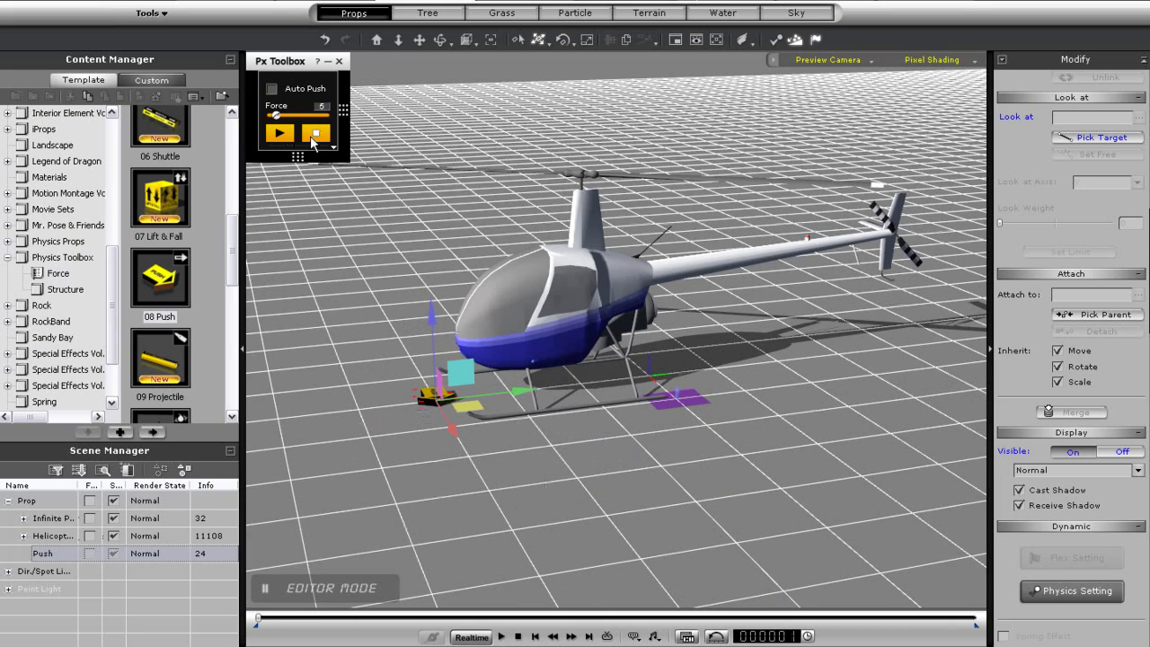
pyautogui.click(332, 146)
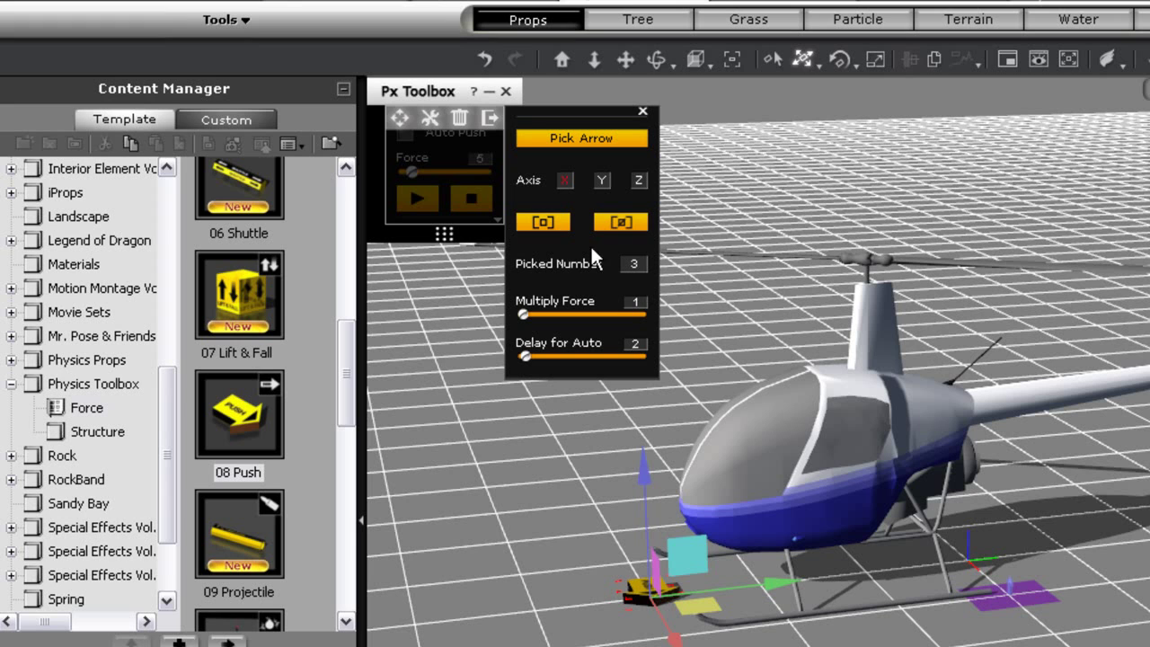
pyautogui.click(639, 180)
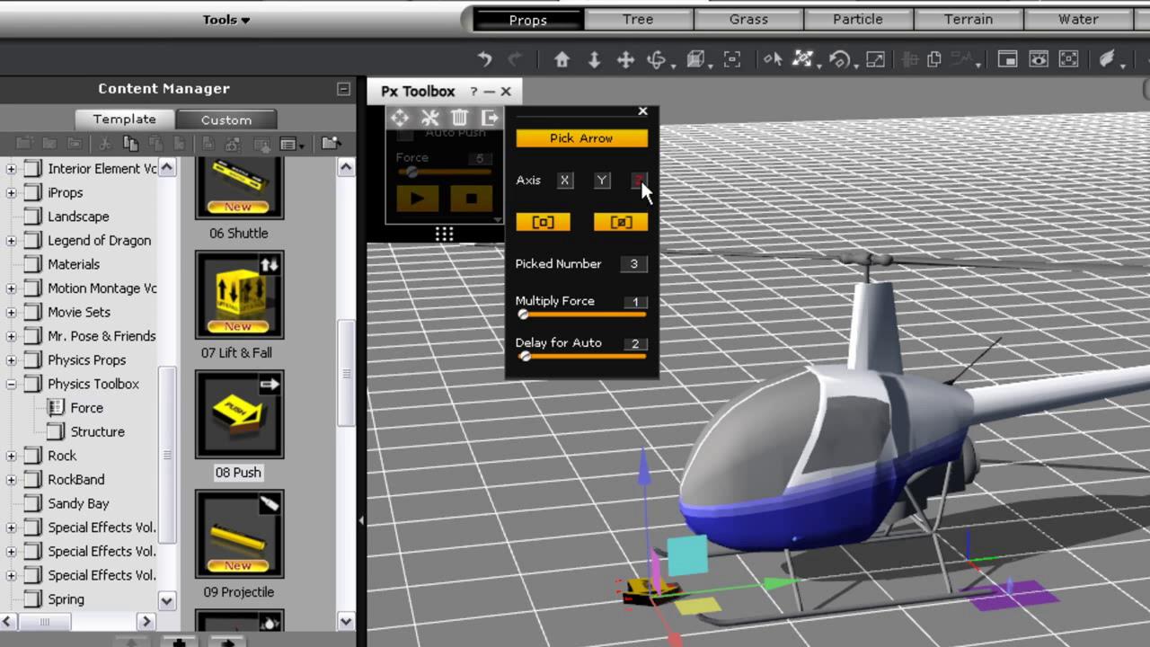
pyautogui.click(643, 114)
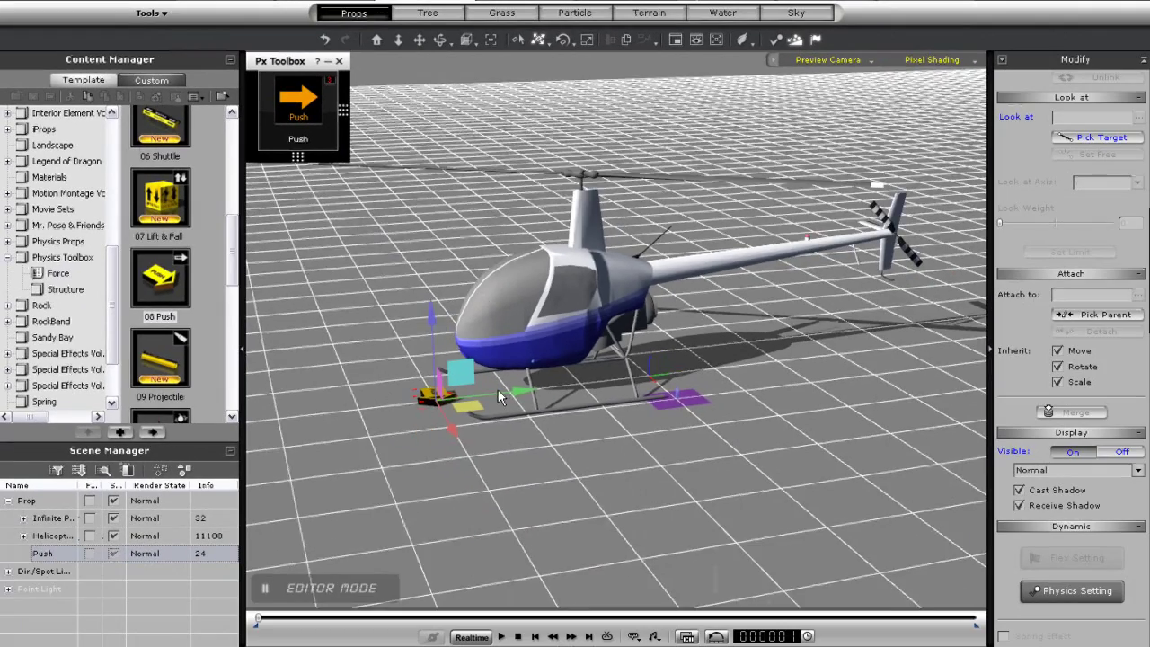
# Step: Test the Z-axis push on the helicopter with a force of 5
pyautogui.moveTo(498, 389); pyautogui.dragTo(486, 462, button='middle')
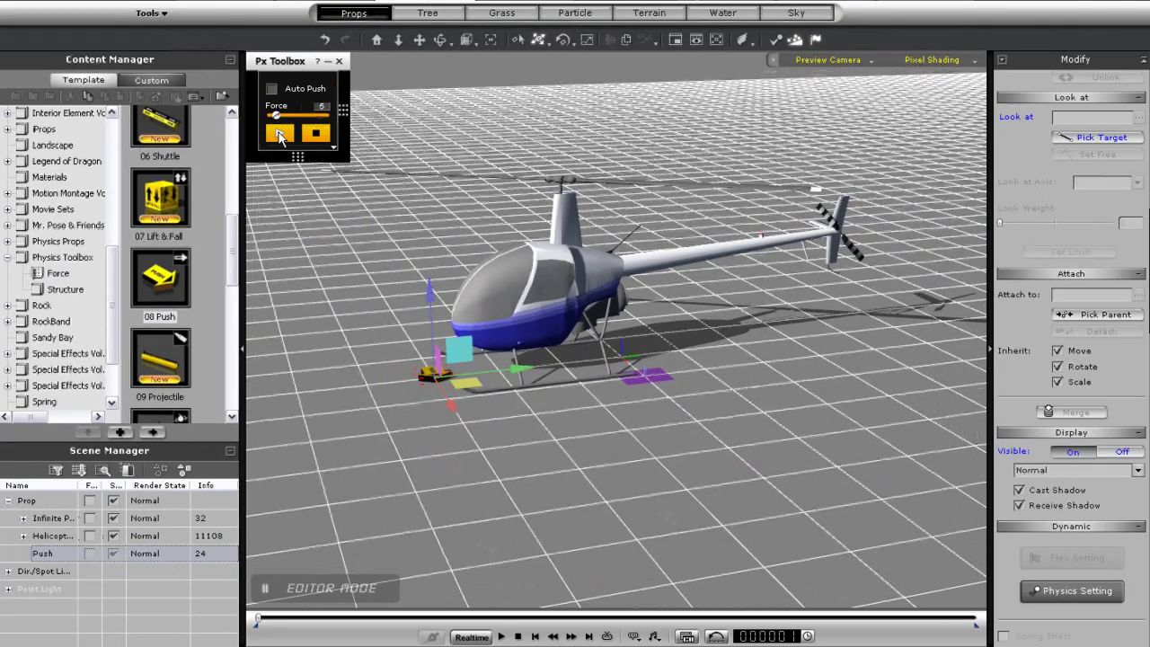
pyautogui.click(278, 134)
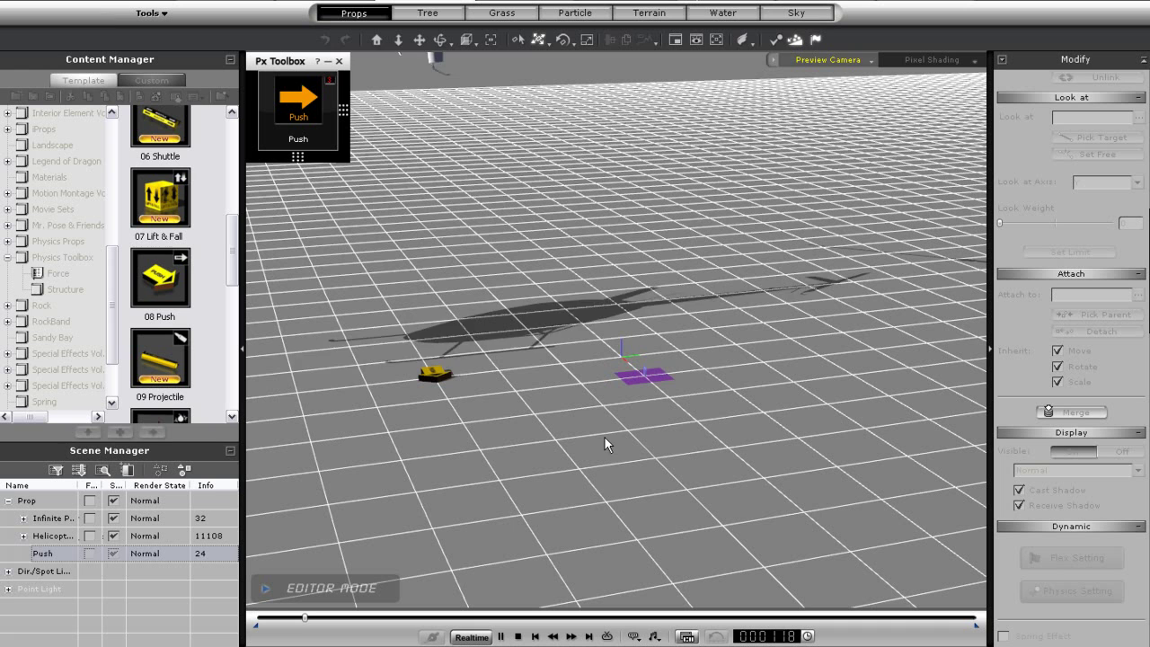
pyautogui.click(519, 636)
pyautogui.moveTo(681, 402); pyautogui.dragTo(653, 406, button='right')
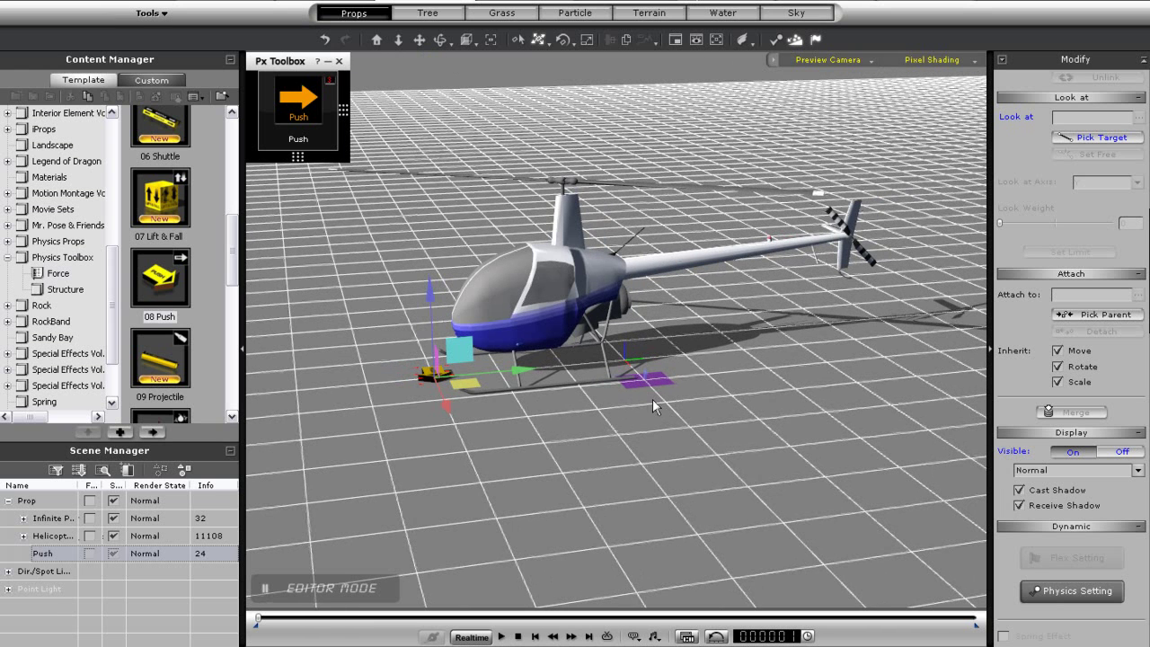
# Step: Set the physics bound type of the helicopter's main propeller to Self Mesh
pyautogui.click(23, 536)
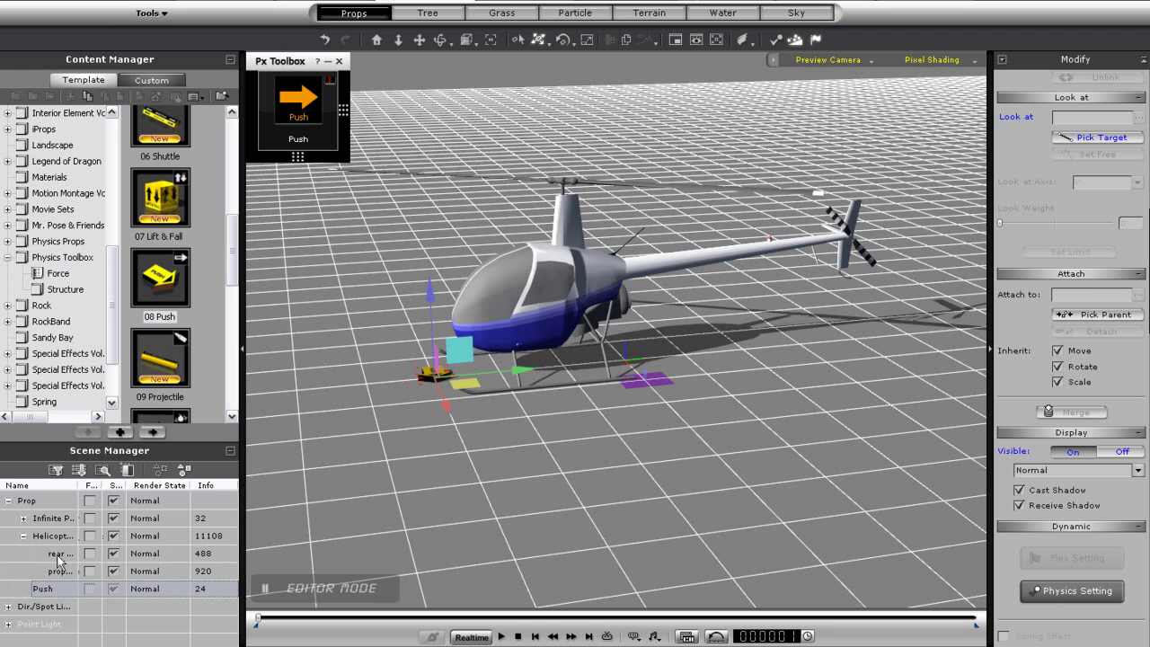
pyautogui.moveTo(58, 558); pyautogui.dragTo(58, 559)
pyautogui.click(59, 572)
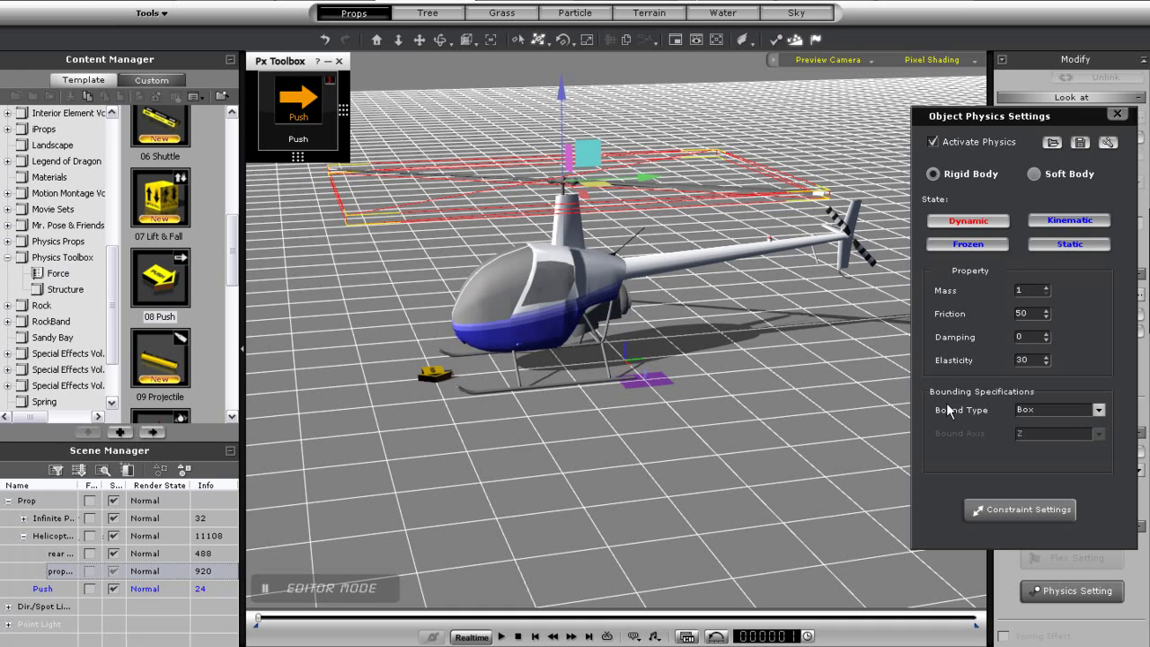
pyautogui.click(1098, 409)
pyautogui.click(1063, 485)
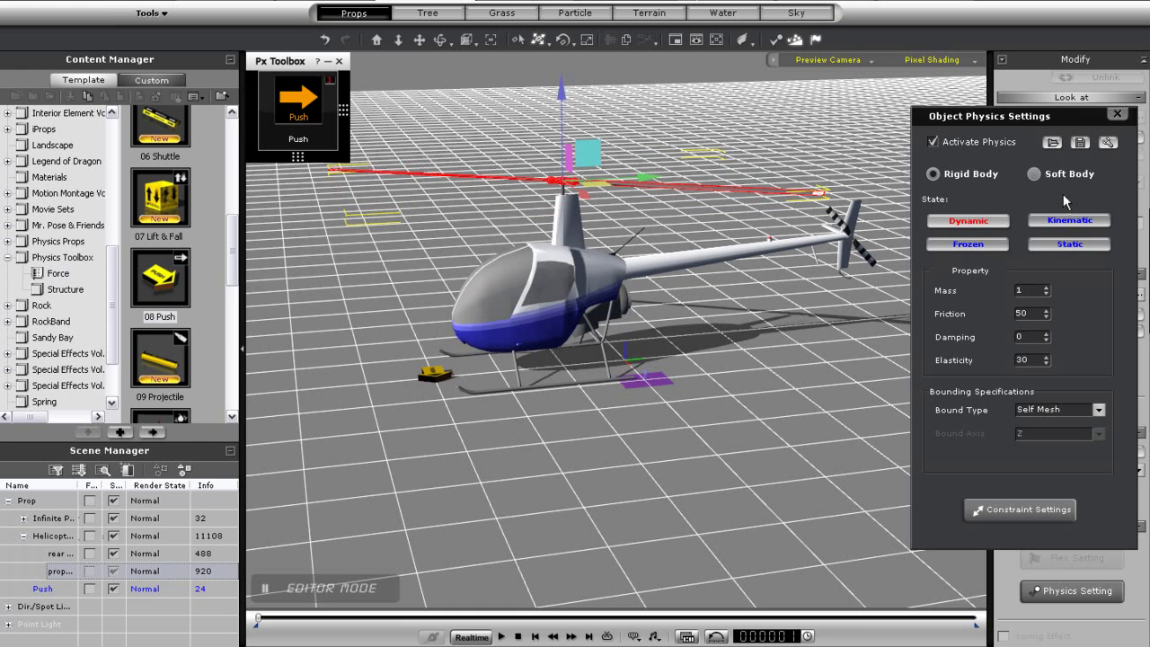
# Step: Set the bound type of the helicopter body and its rear rotor to Self Mesh
pyautogui.click(537, 299)
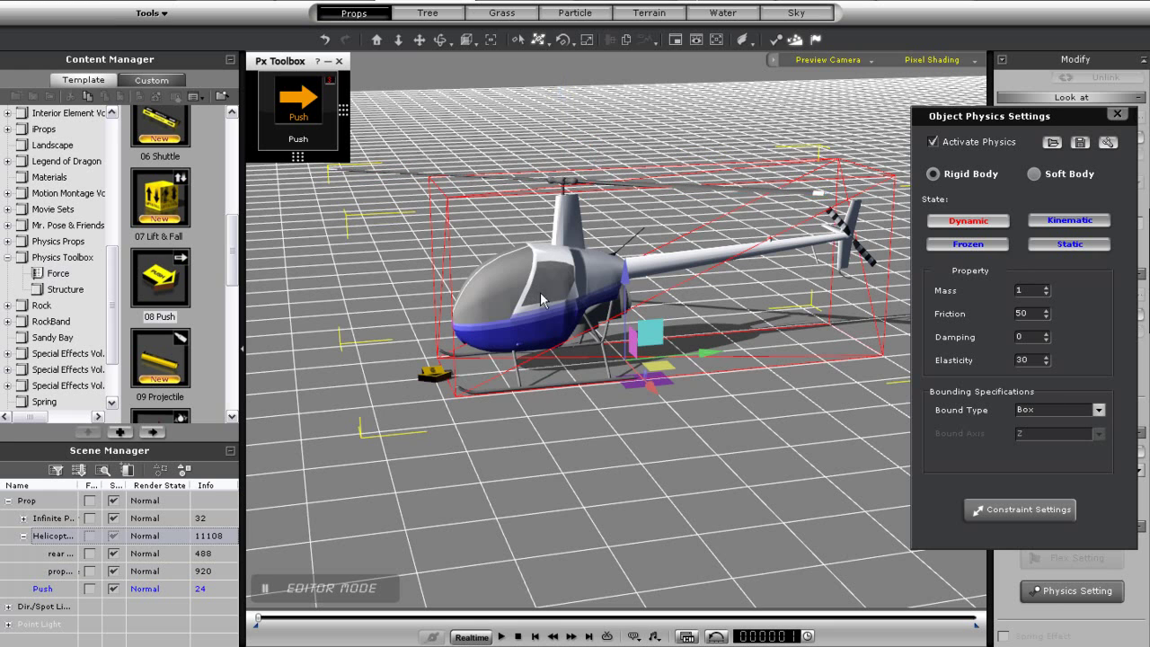
pyautogui.click(1098, 408)
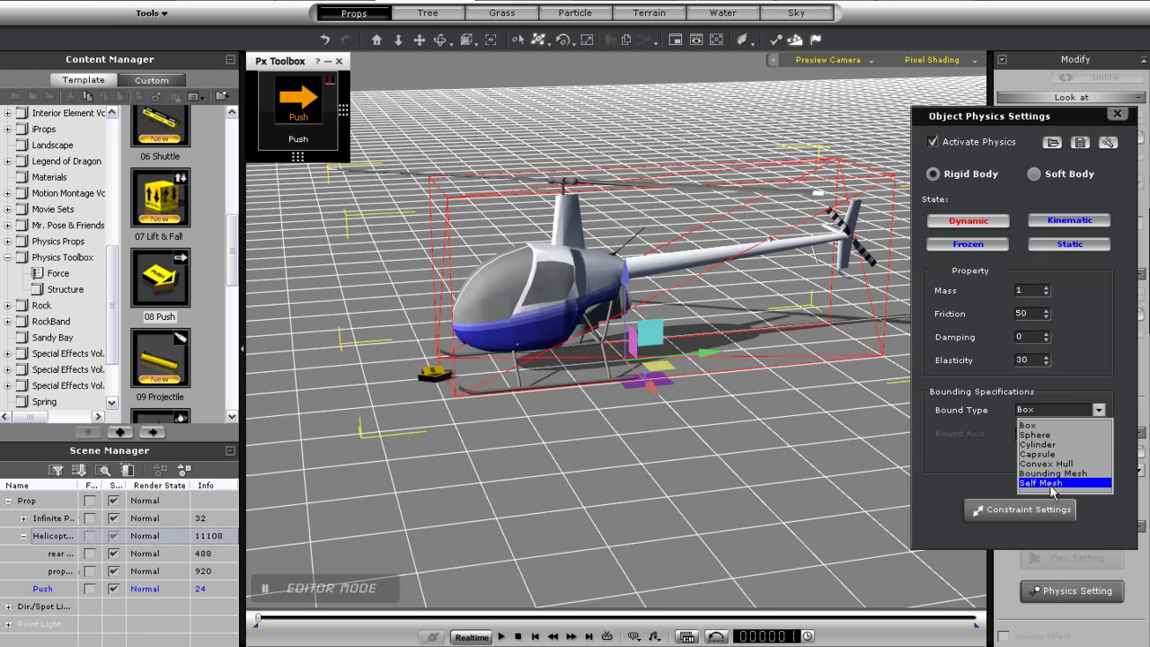
pyautogui.click(1054, 485)
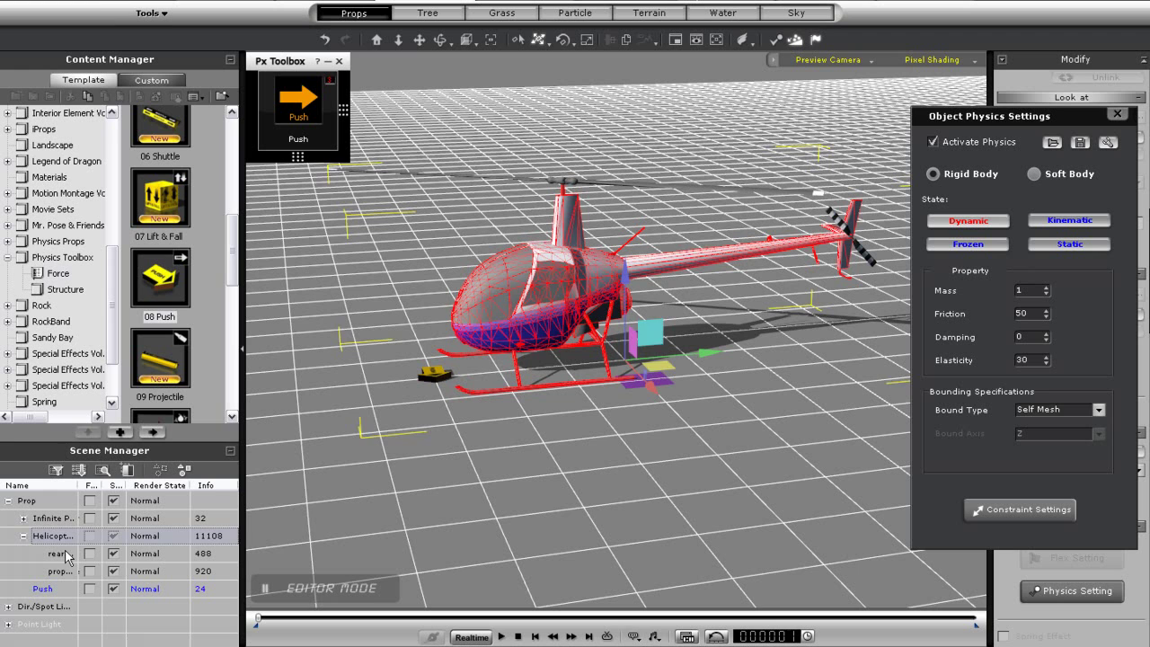
pyautogui.click(60, 554)
pyautogui.click(1098, 410)
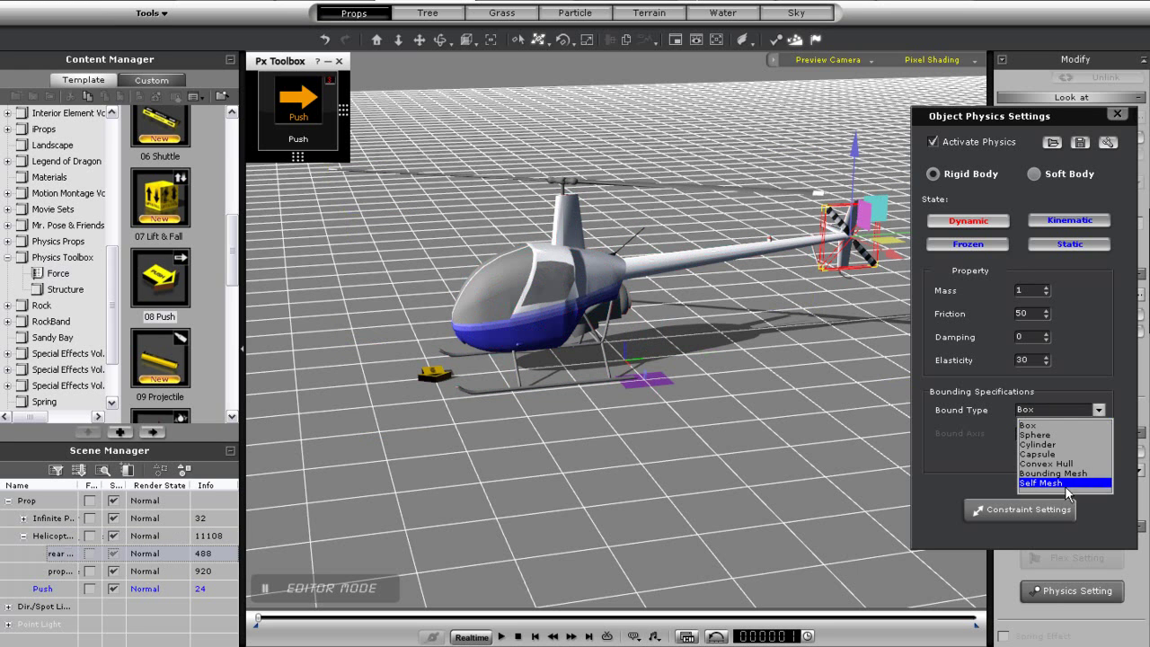
pyautogui.click(1068, 485)
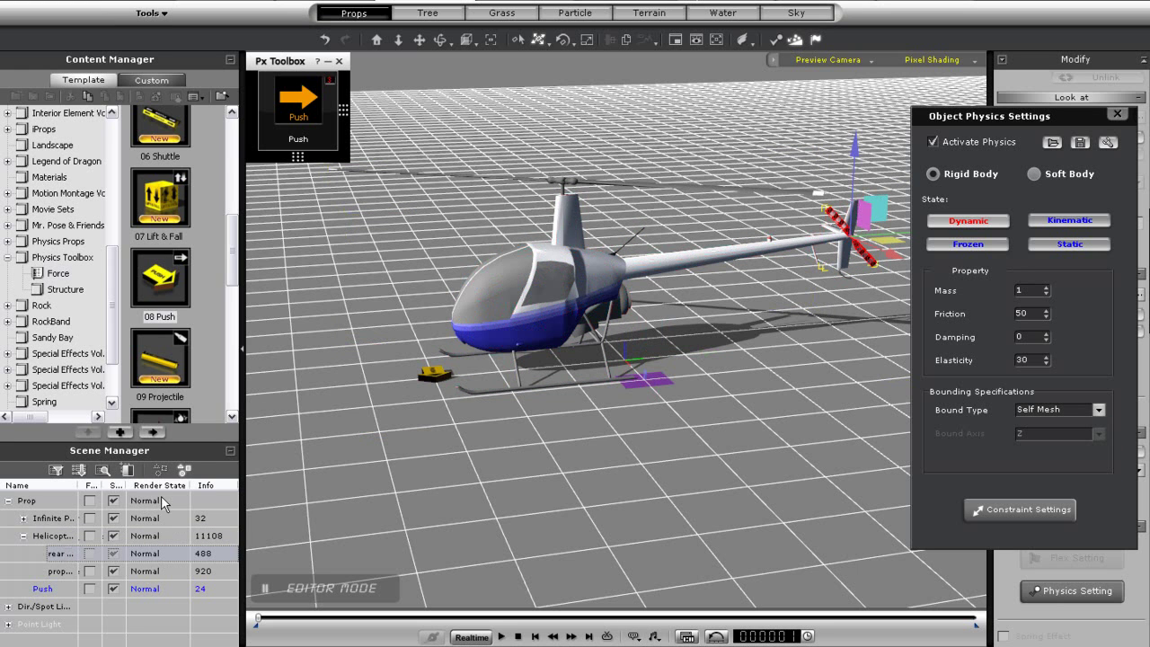
# Step: Add a Hinge constraint to the main propeller, lock its limit and connect it to the helicopter body
pyautogui.click(54, 571)
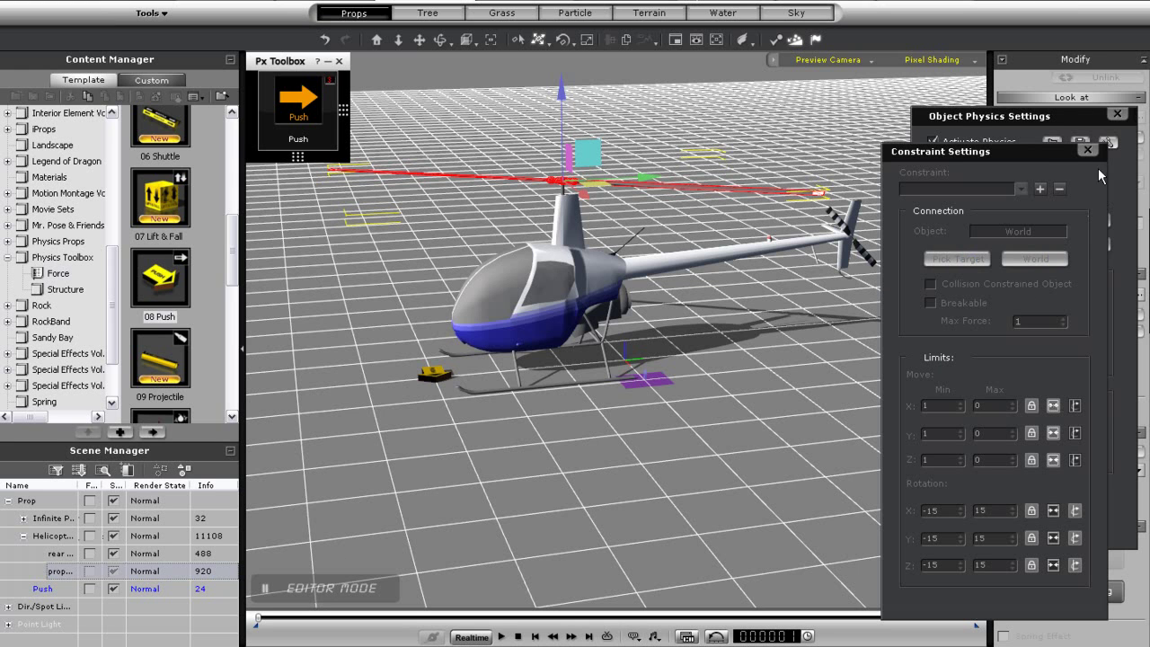
pyautogui.click(1040, 189)
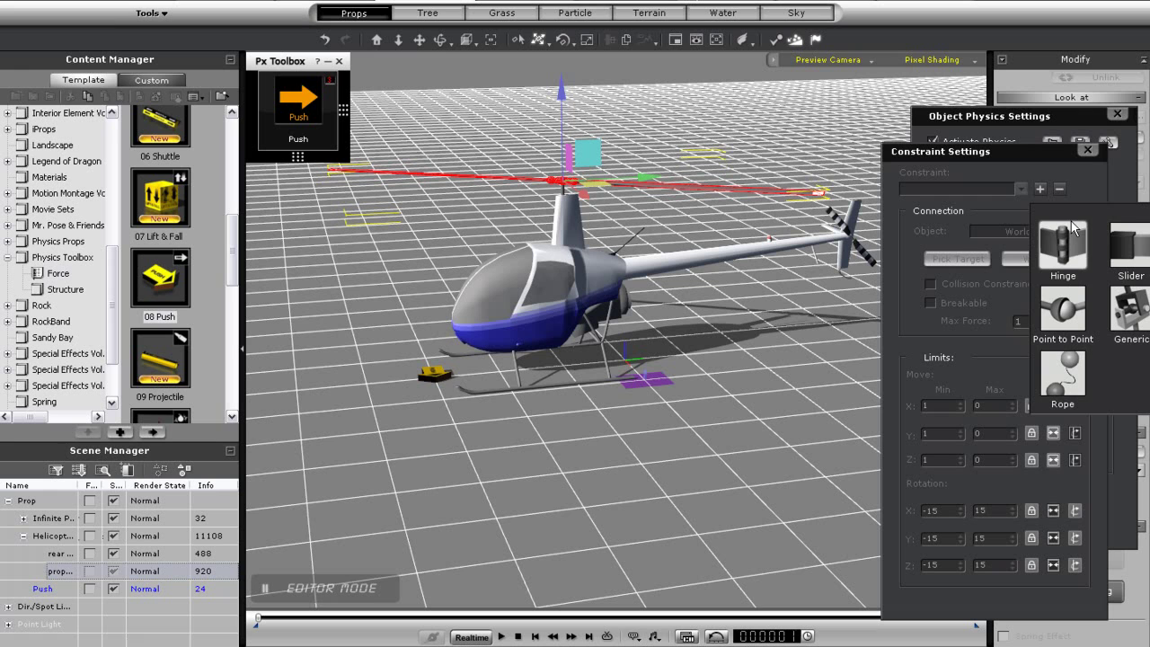
pyautogui.click(1061, 243)
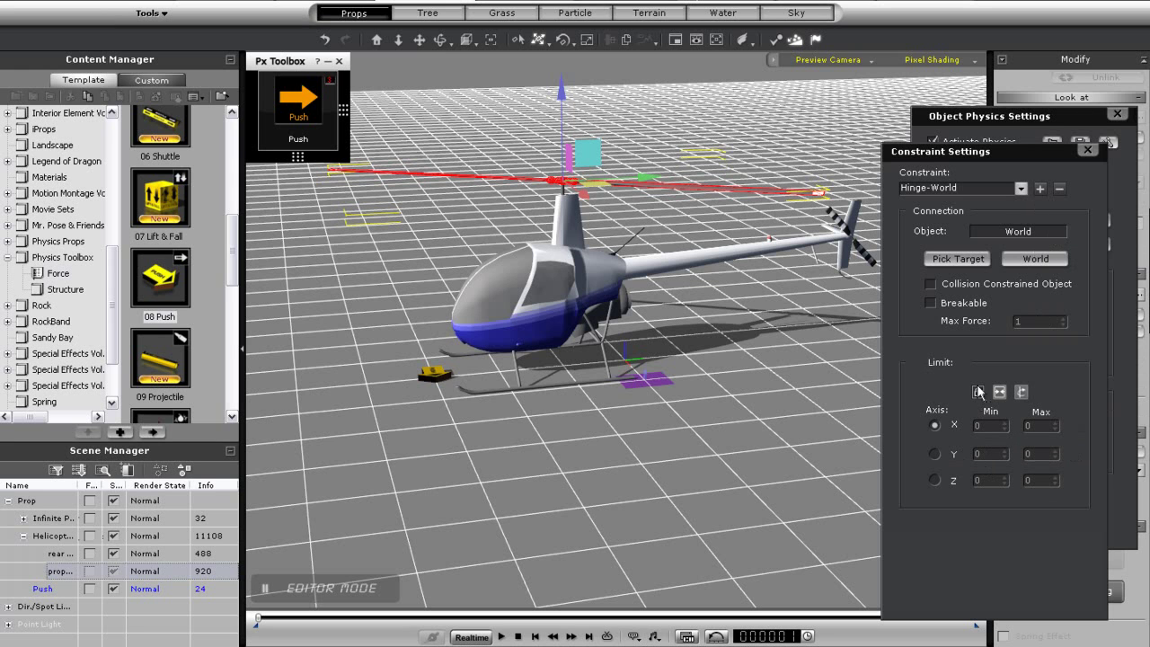
pyautogui.click(51, 535)
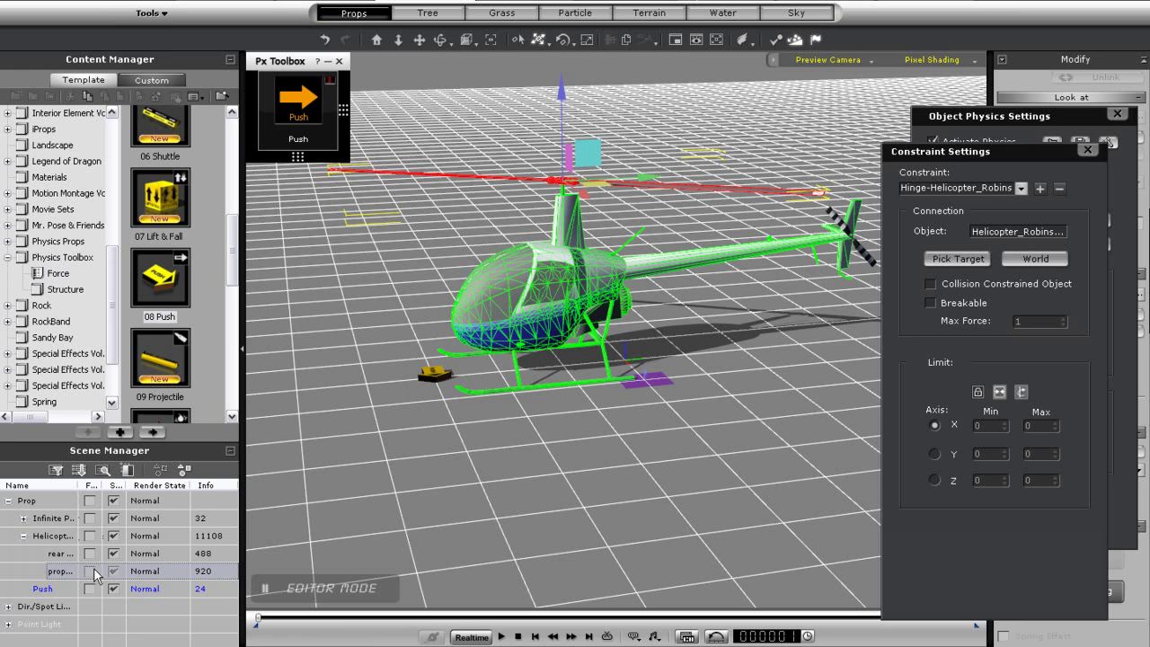
# Step: Add a Hinge constraint to the rear rotor, lock its limit and connect it to the helicopter body
pyautogui.click(62, 556)
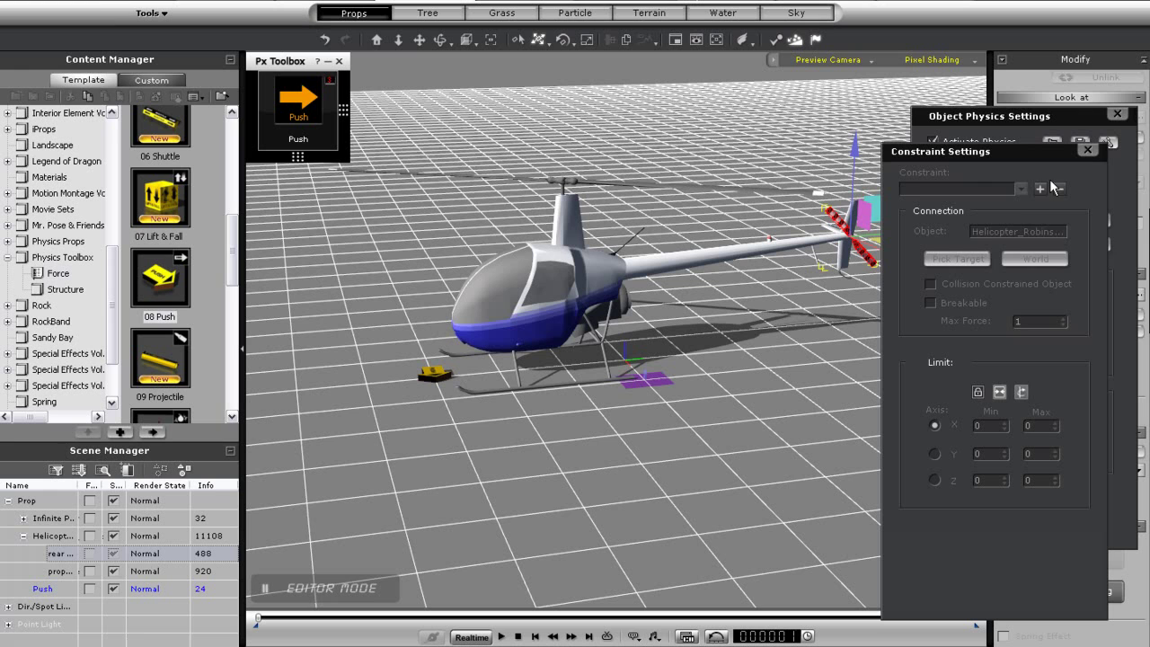
pyautogui.click(1040, 188)
pyautogui.click(1065, 244)
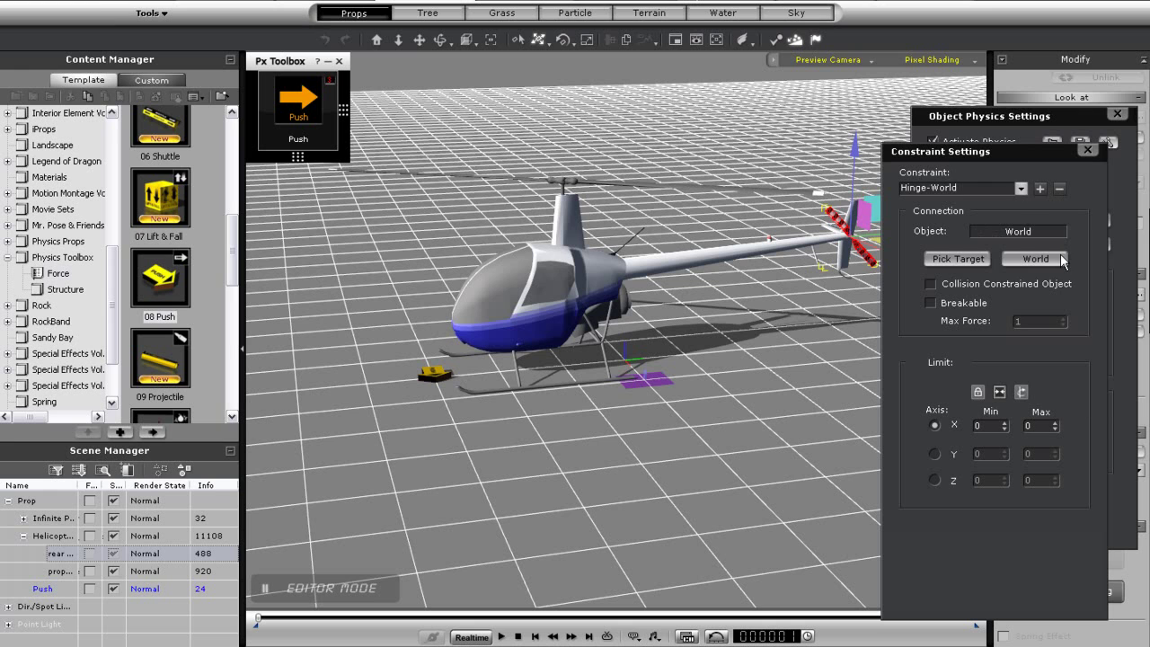
pyautogui.click(977, 391)
pyautogui.click(958, 259)
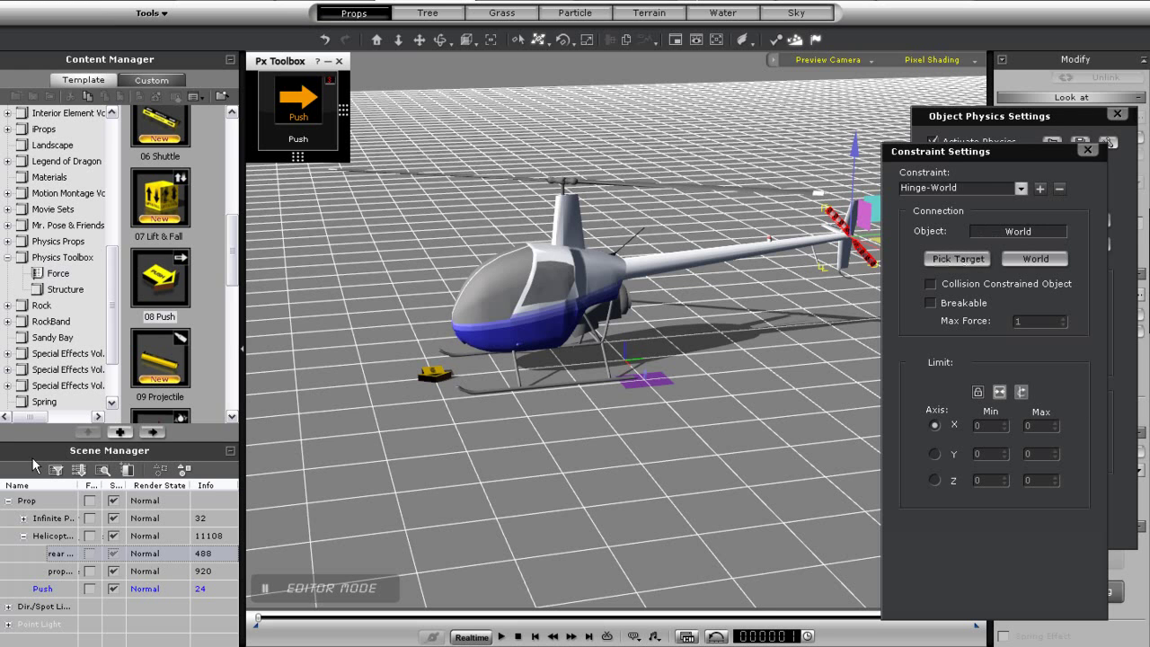
pyautogui.click(52, 534)
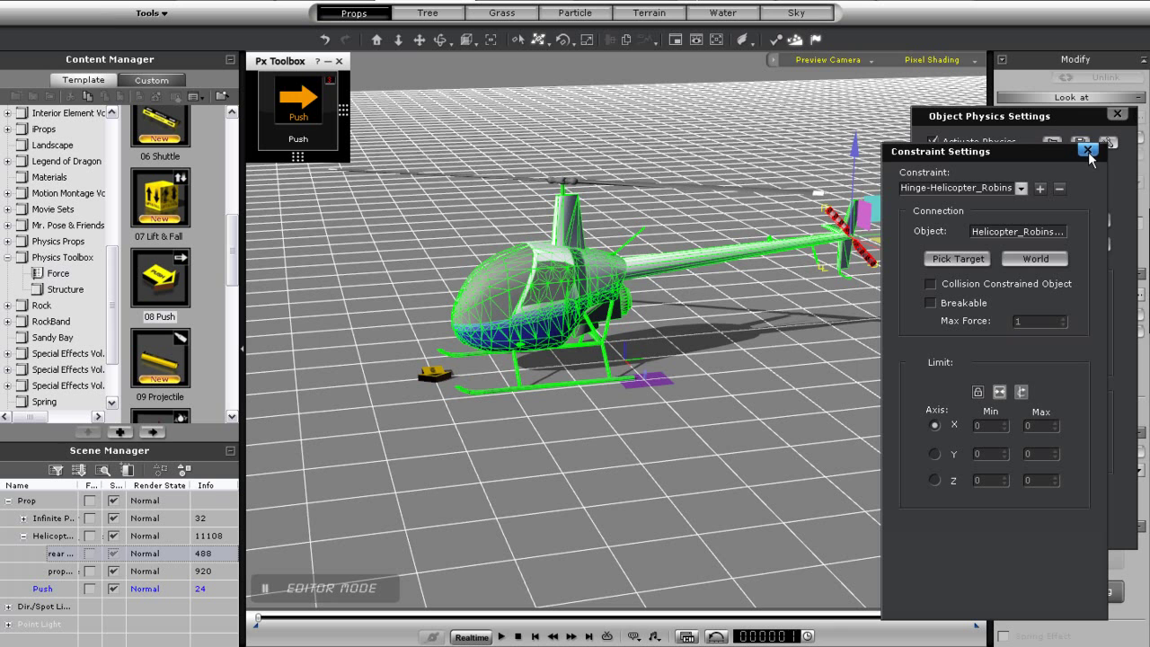
# Step: Extend the Px Toolbox by one slot below Push and add a Motor A control there
pyautogui.click(275, 147)
pyautogui.click(279, 139)
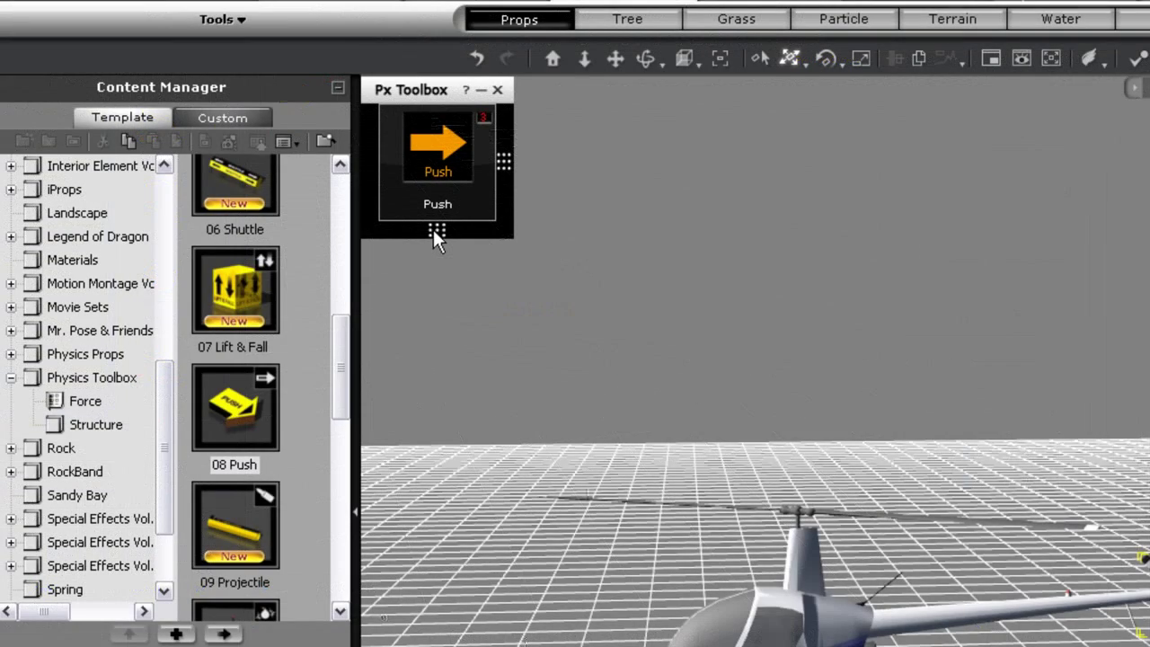
pyautogui.moveTo(433, 229); pyautogui.dragTo(434, 349)
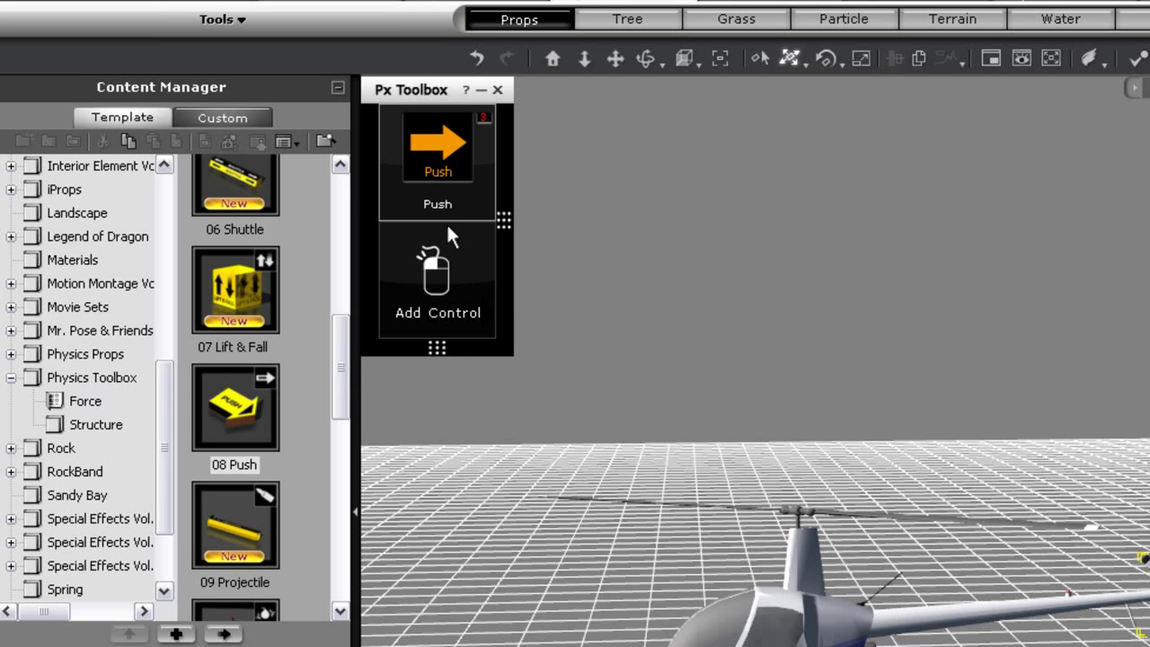
pyautogui.click(437, 274)
pyautogui.click(439, 285)
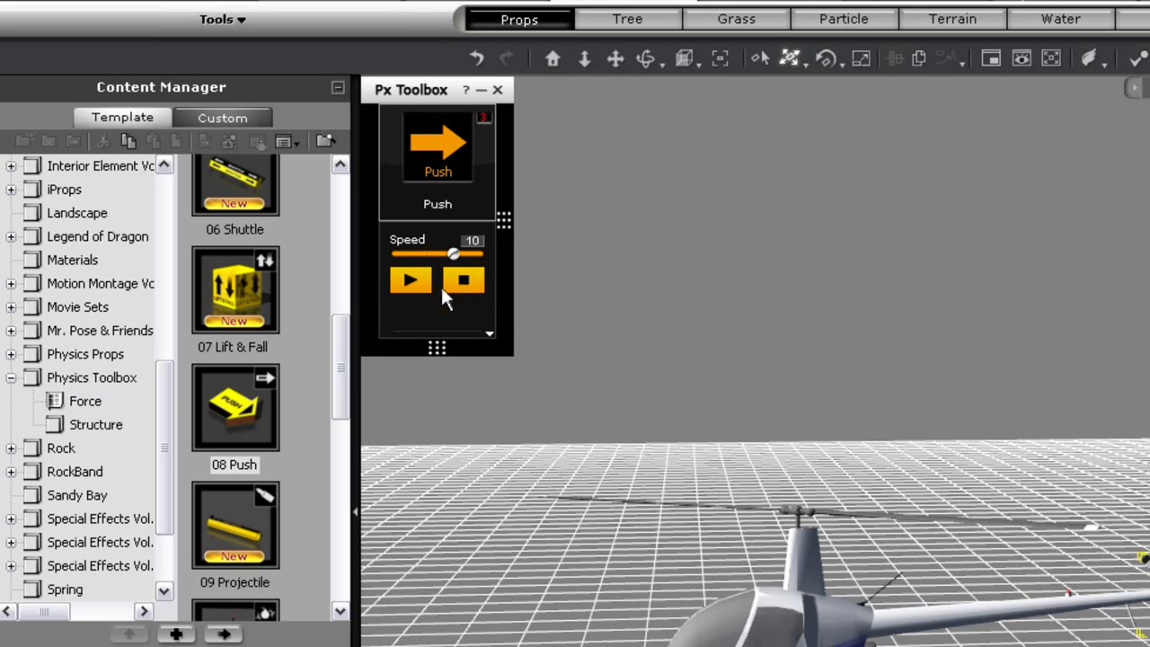
# Step: Assign the main propeller to Motor A with Z as the axis, and test its spin at speed 10
pyautogui.click(489, 333)
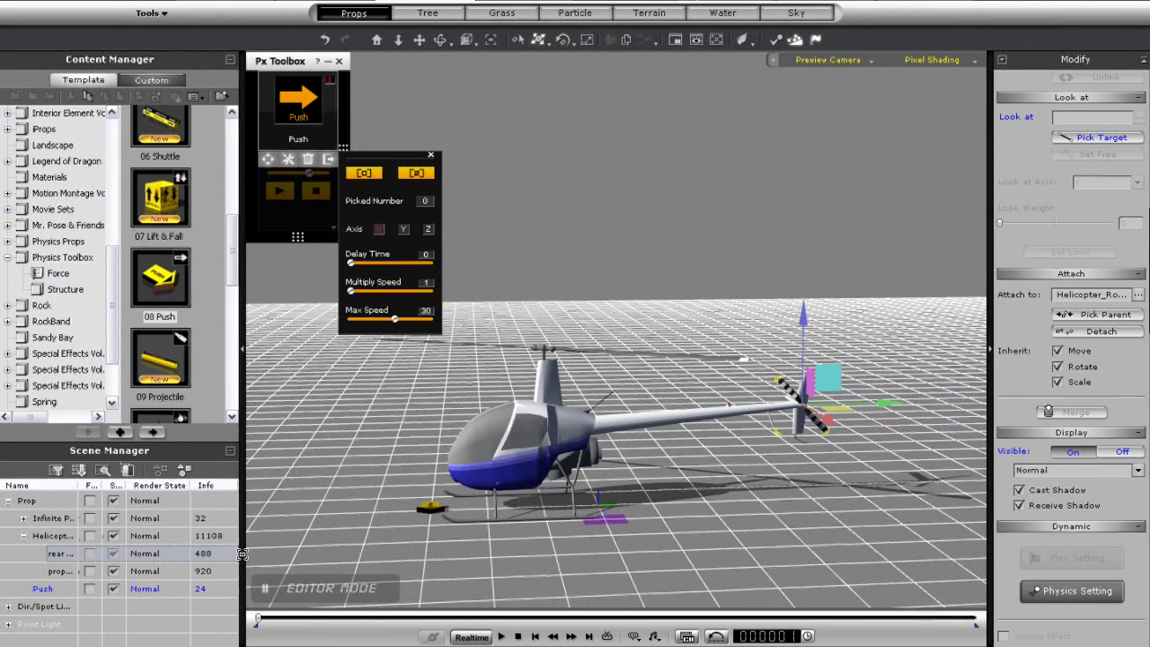
pyautogui.click(56, 570)
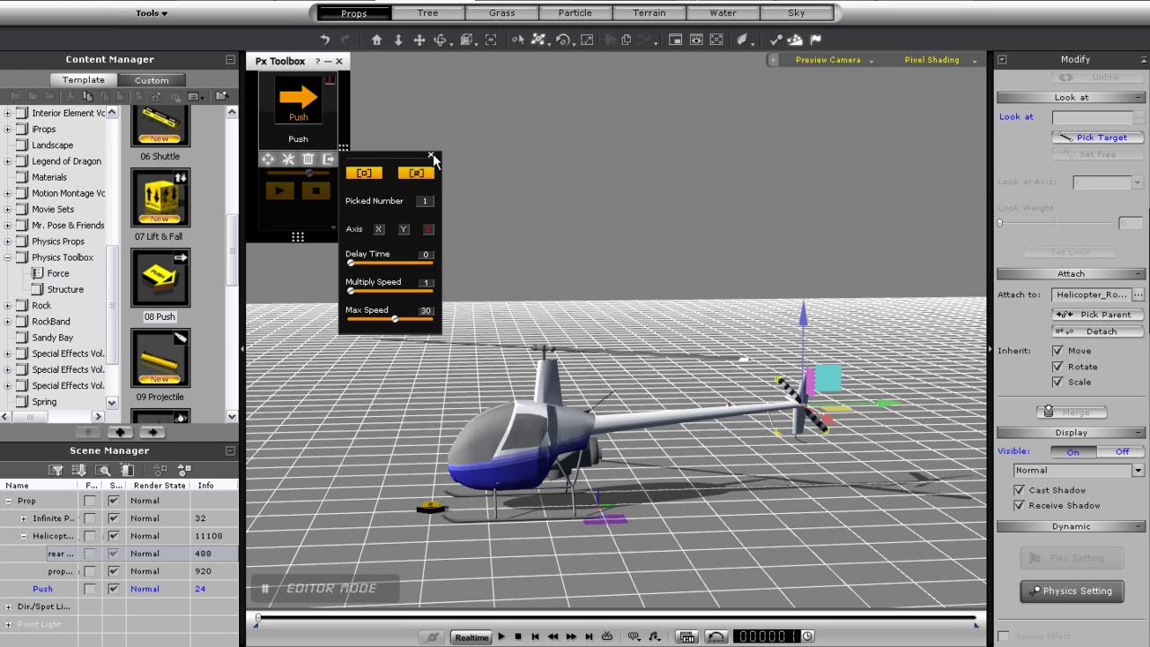
pyautogui.click(431, 157)
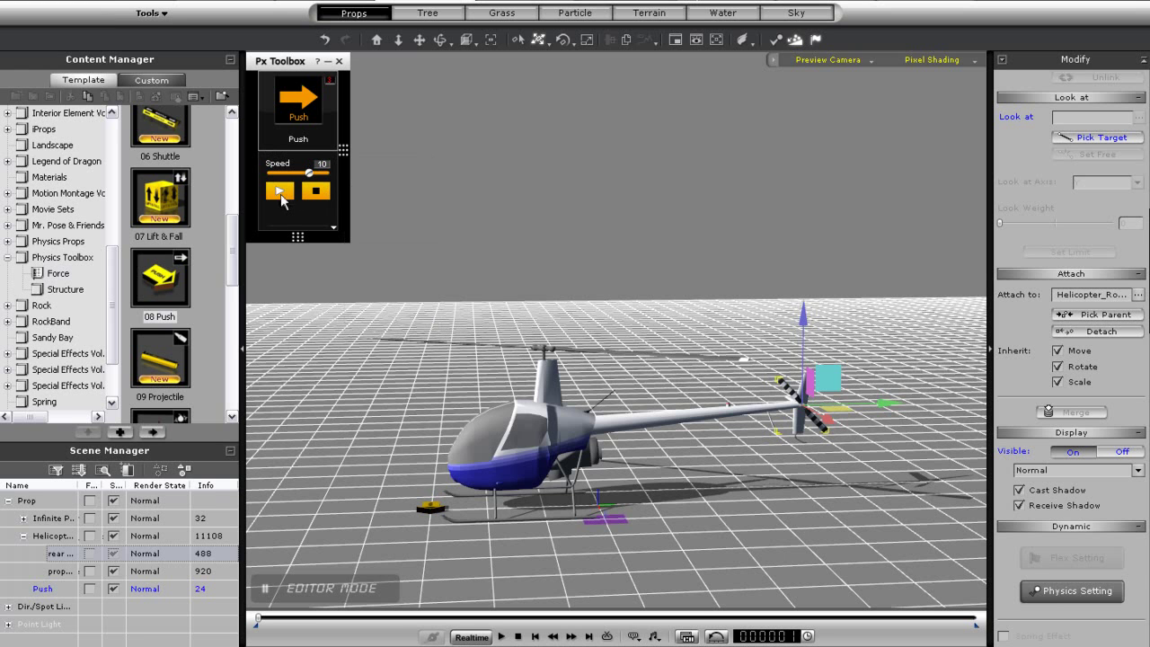
pyautogui.click(280, 192)
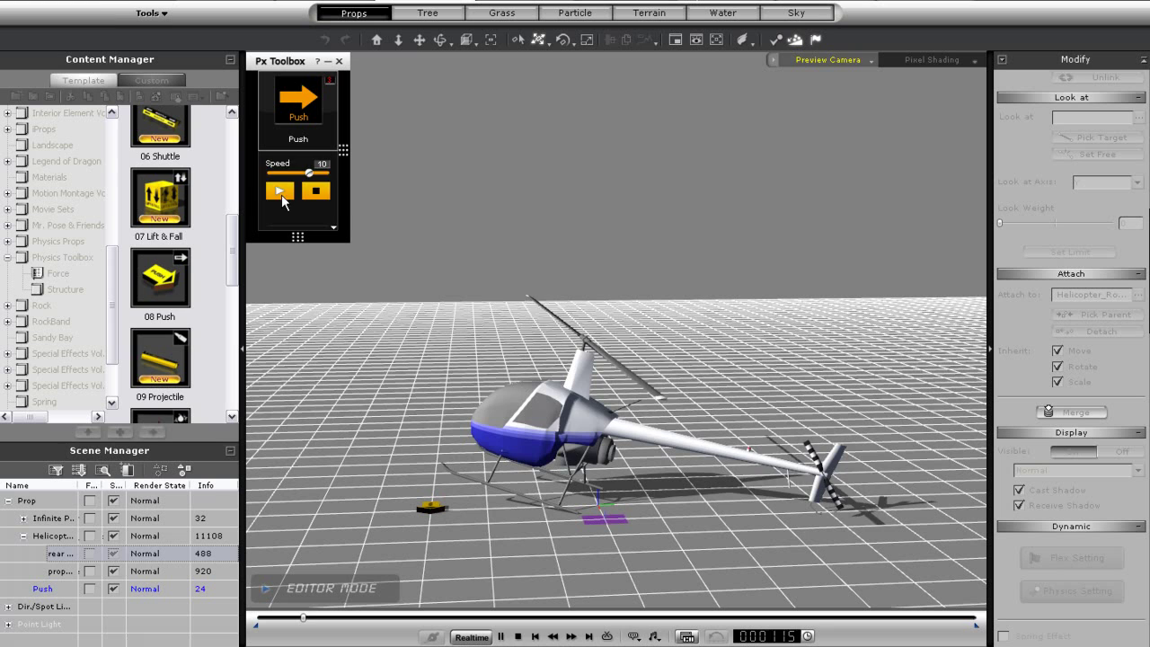
pyautogui.click(517, 636)
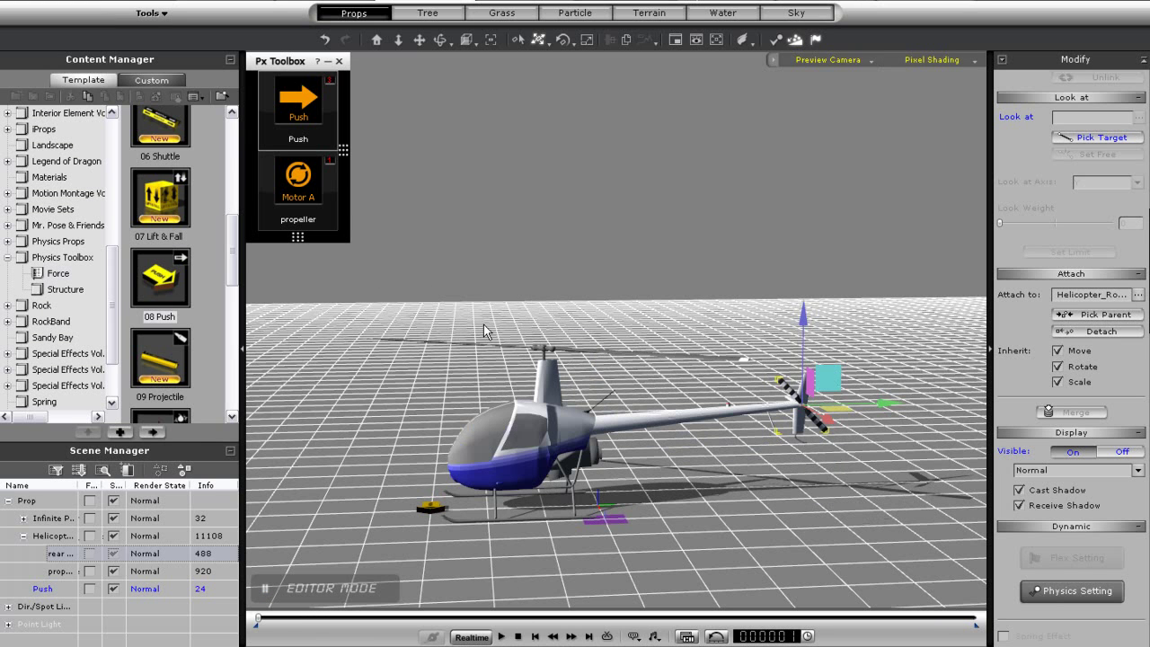
# Step: Add a Generic constraint linked to the world on the helicopter body and free its X, Y and Z movement
pyautogui.click(539, 444)
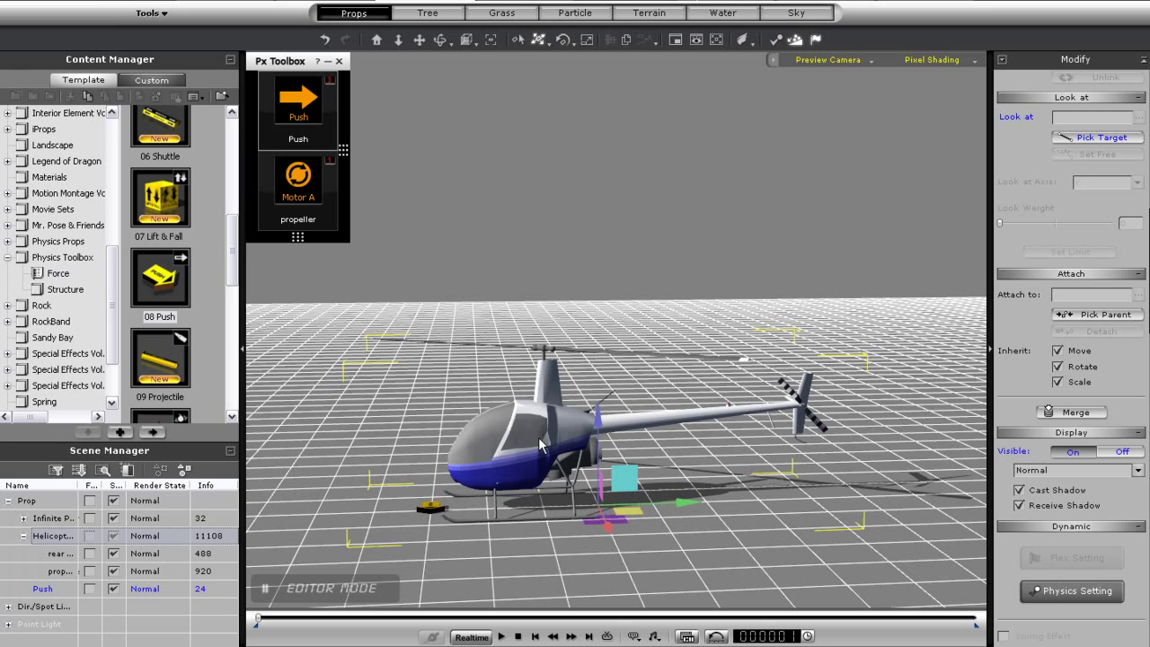
pyautogui.hotkey('shift', 'c')
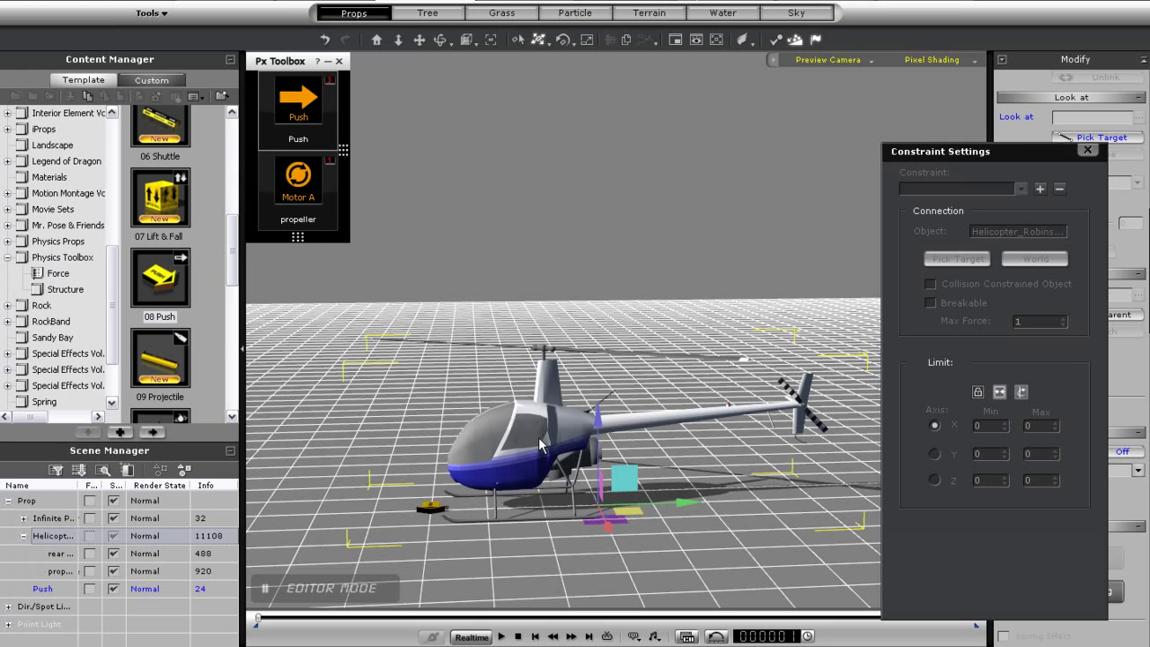
pyautogui.click(1039, 188)
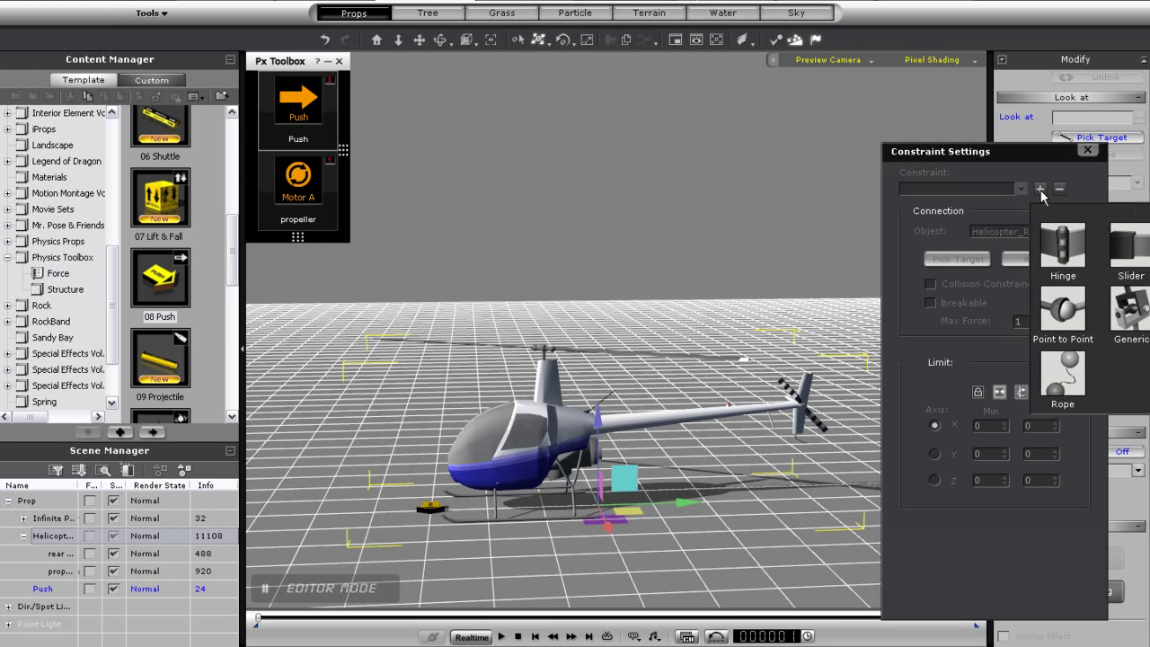
pyautogui.click(1122, 319)
pyautogui.click(1075, 405)
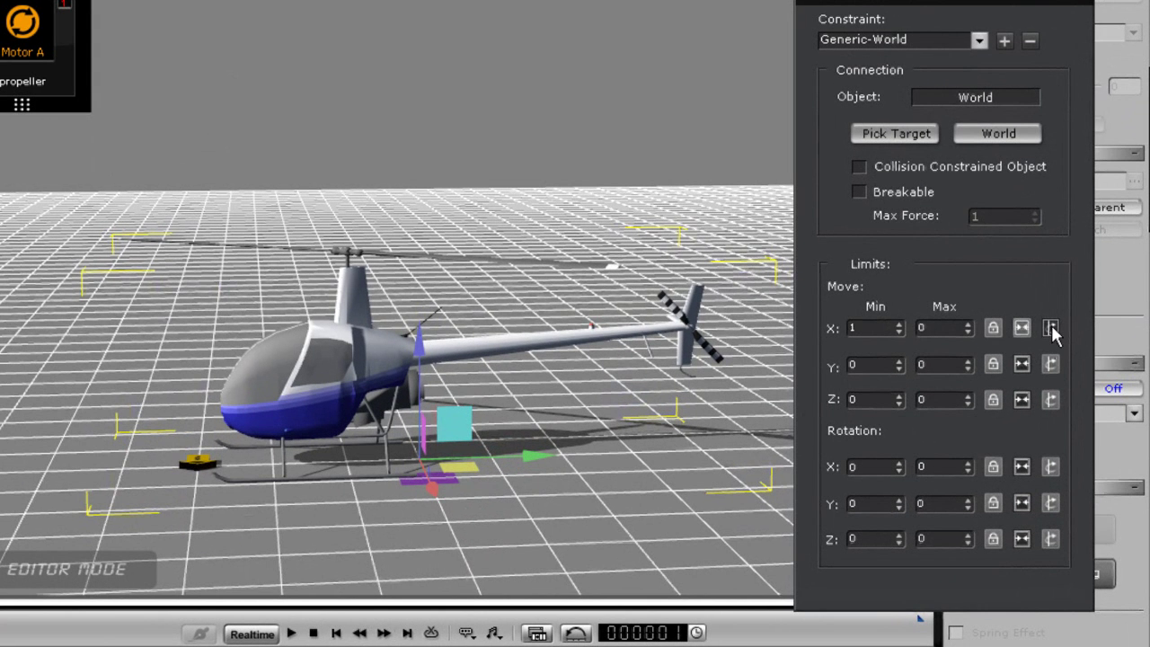
pyautogui.click(1074, 435)
pyautogui.click(1050, 398)
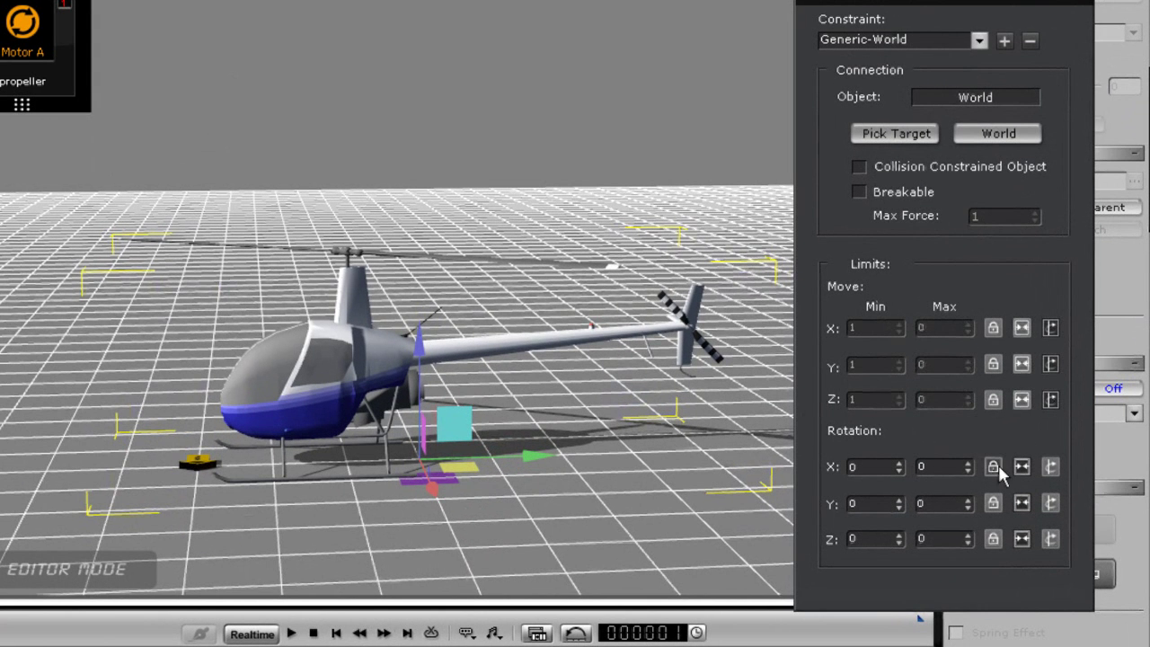
# Step: Limit the helicopter constraint's rotation to -10 minimum and 10 maximum on the X, Y and Z axes
pyautogui.click(855, 466)
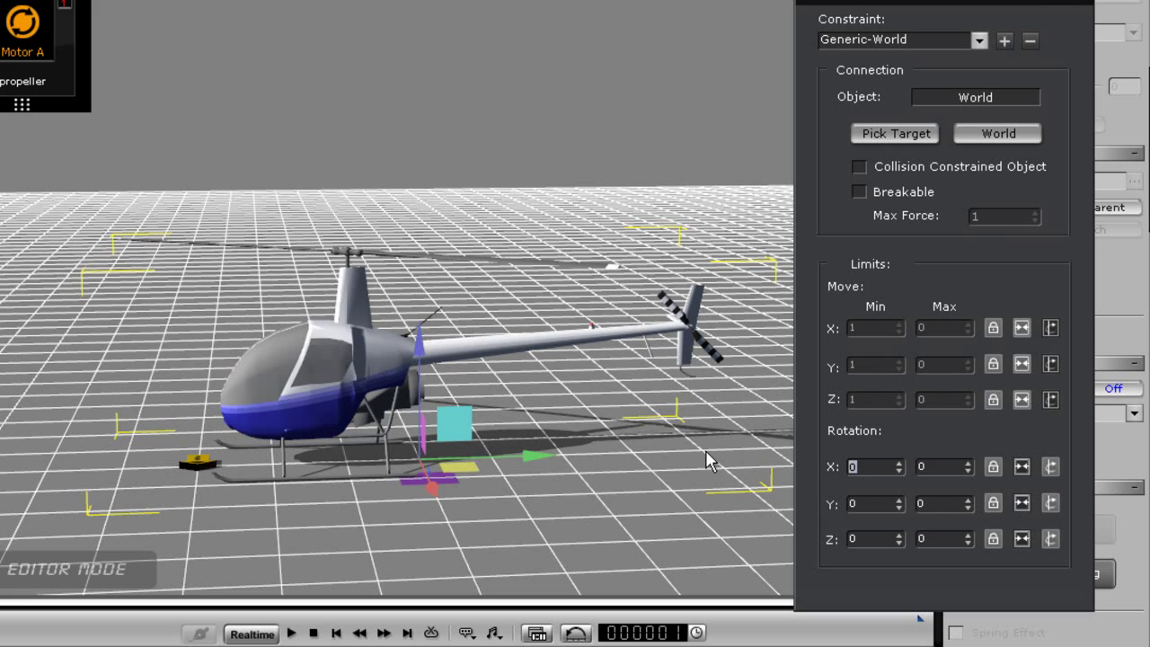
pyautogui.write('-10')
pyautogui.click(863, 504)
pyautogui.write('-1')
pyautogui.click(852, 538)
pyautogui.write('-10')
pyautogui.click(949, 468)
pyautogui.write('10')
pyautogui.click(939, 501)
pyautogui.write('10')
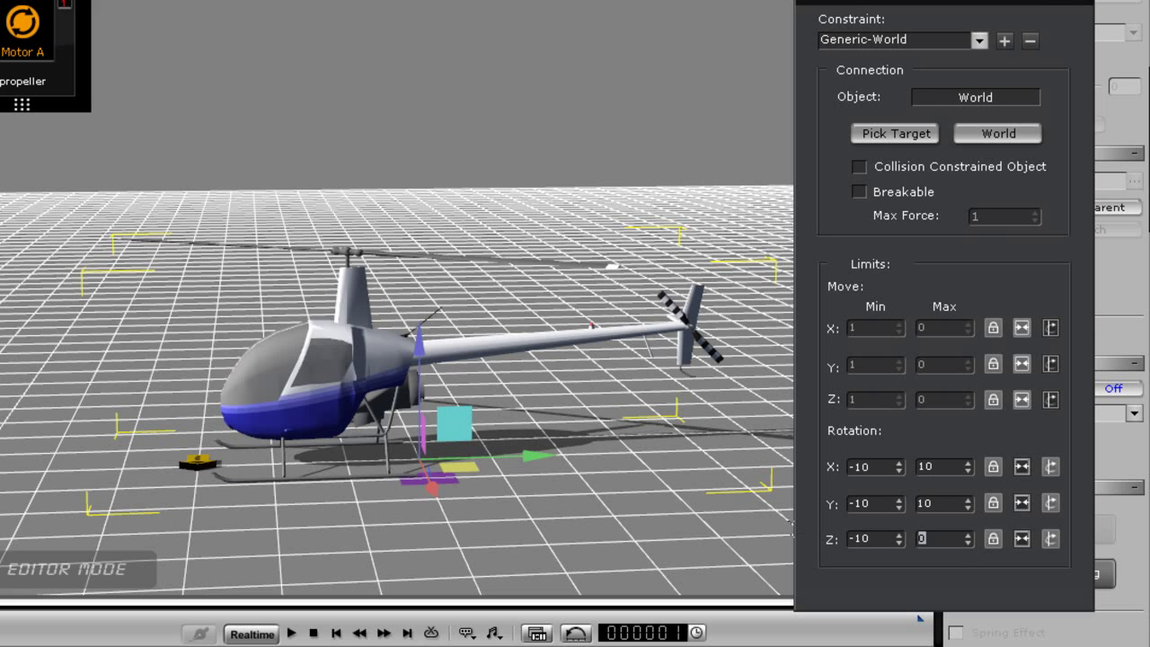
pyautogui.write('10')
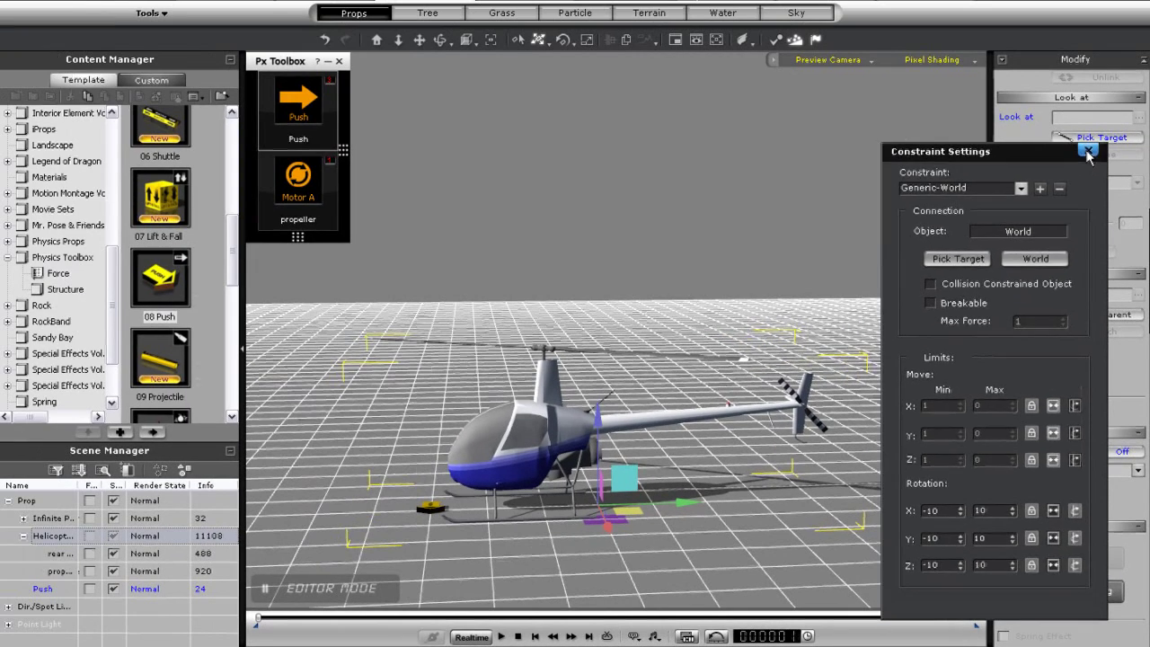
pyautogui.click(1088, 151)
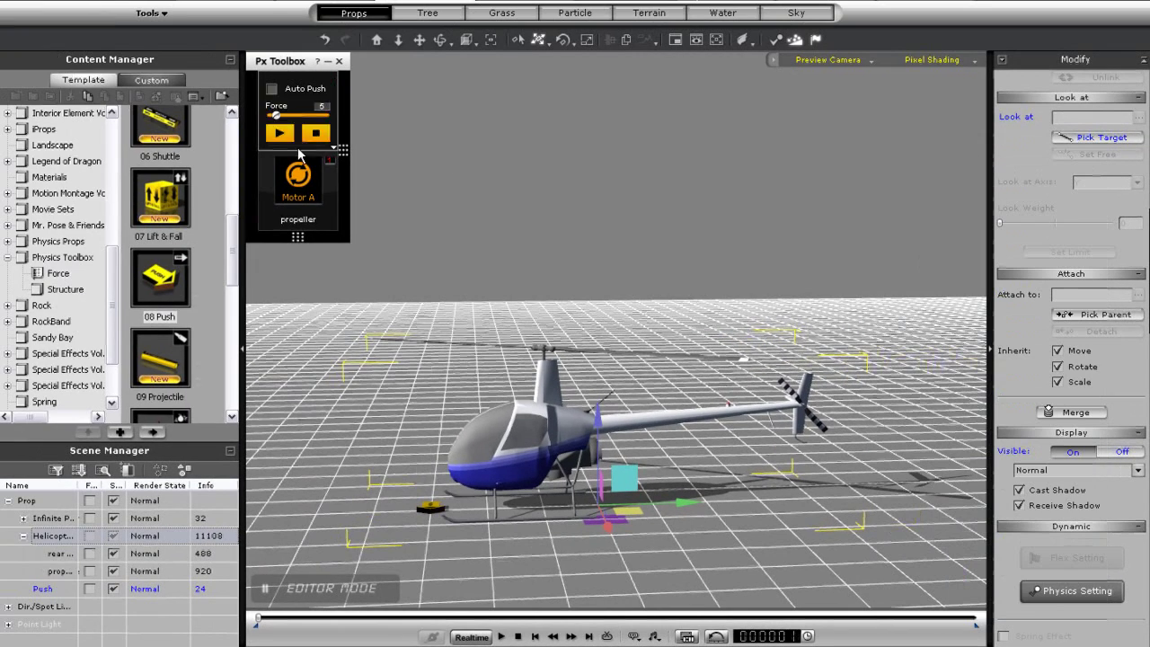
# Step: Test the constrained helicopter by running Motor A at speed 10 together with Push, and stop the simulation
pyautogui.click(279, 192)
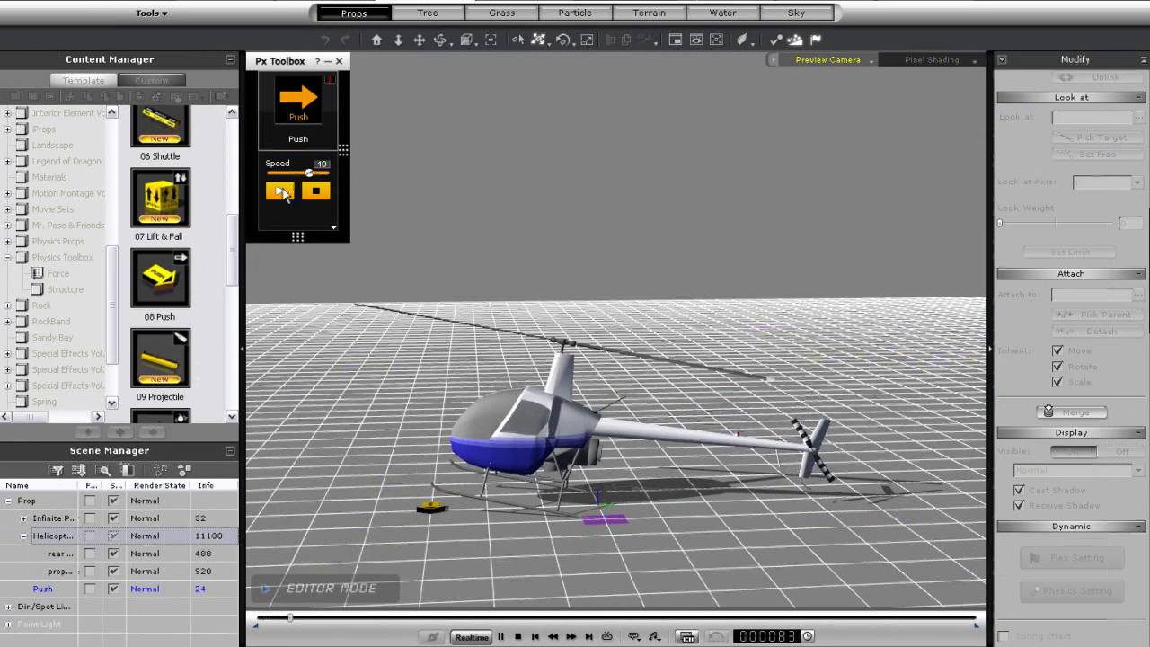
pyautogui.scroll(-2, 306, 161)
pyautogui.click(280, 138)
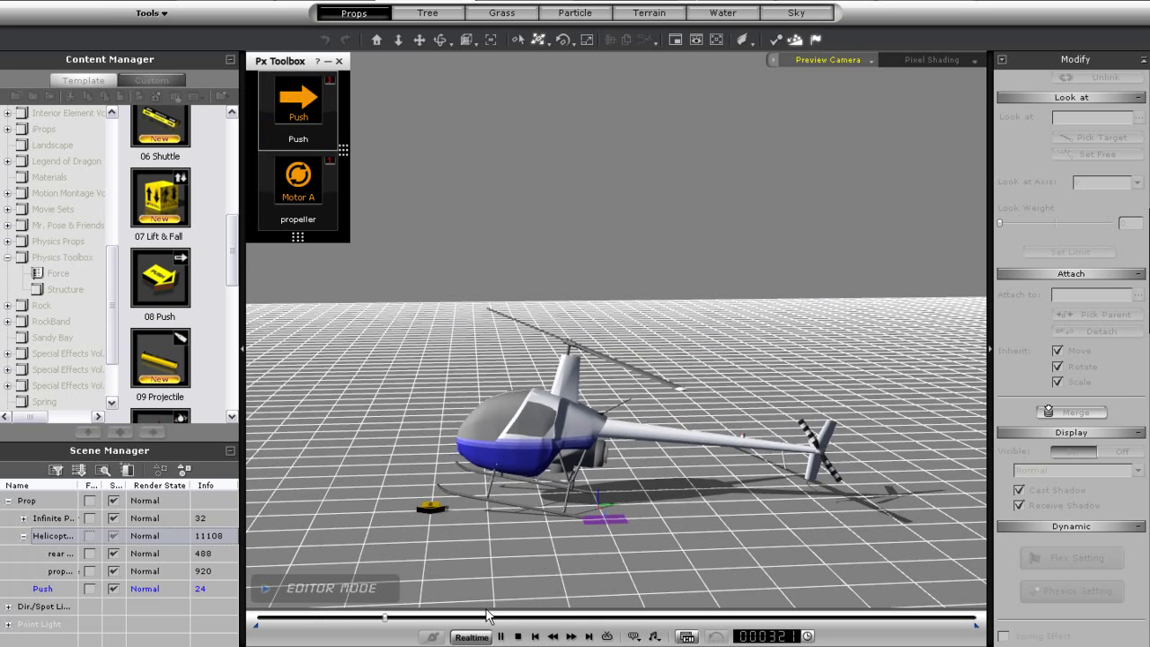
pyautogui.click(518, 636)
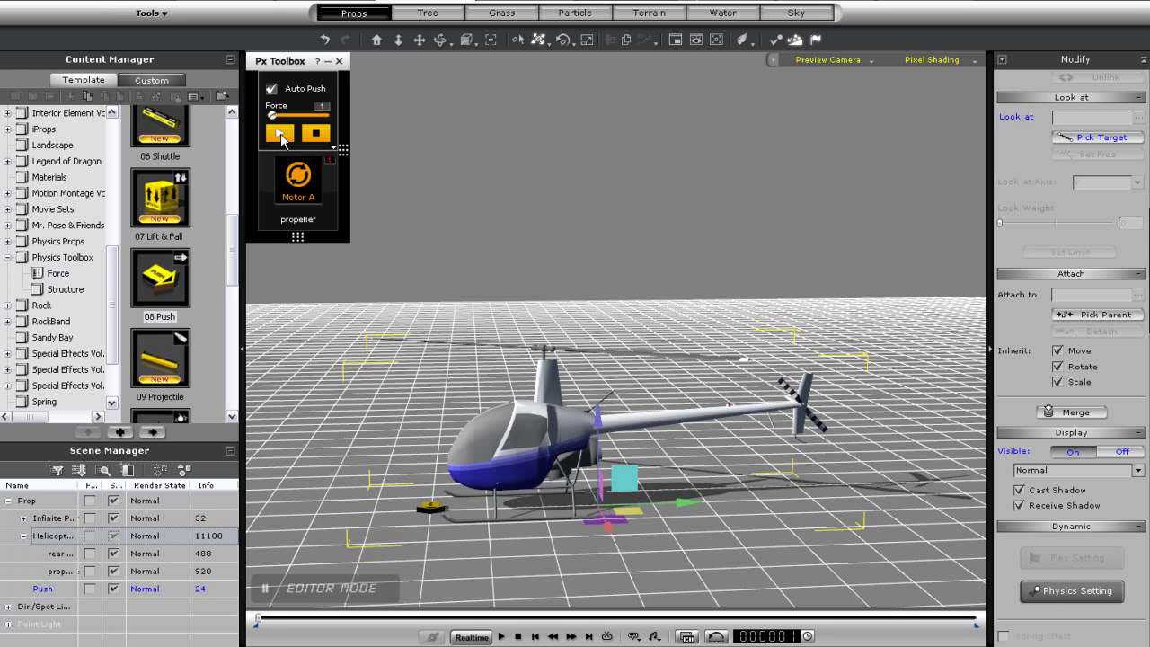
# Step: Test the helicopter with Auto Push at force 1, open its Object Physics Settings, and run the push again with mass 5
pyautogui.click(280, 134)
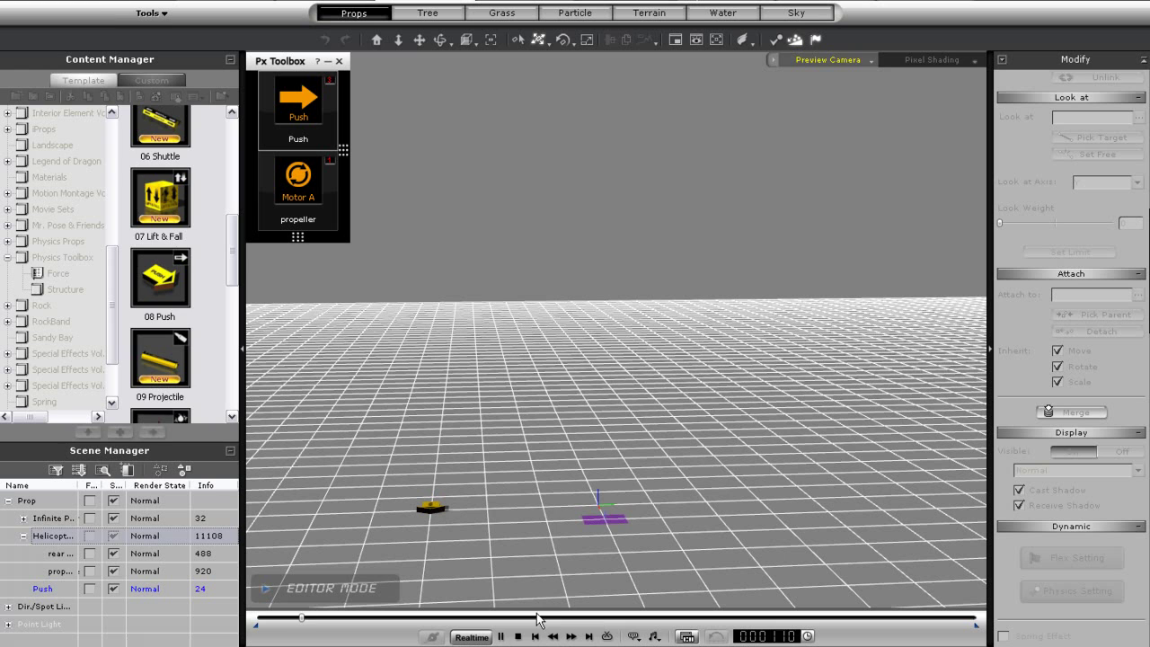
pyautogui.click(517, 636)
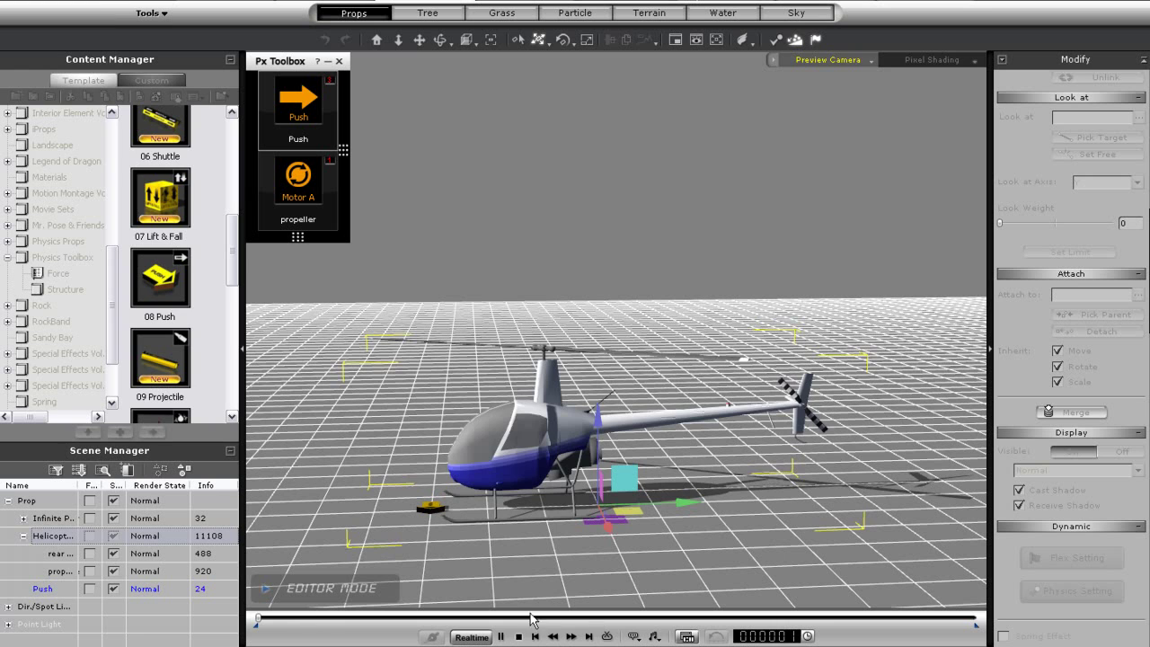
pyautogui.doubleClick(526, 462)
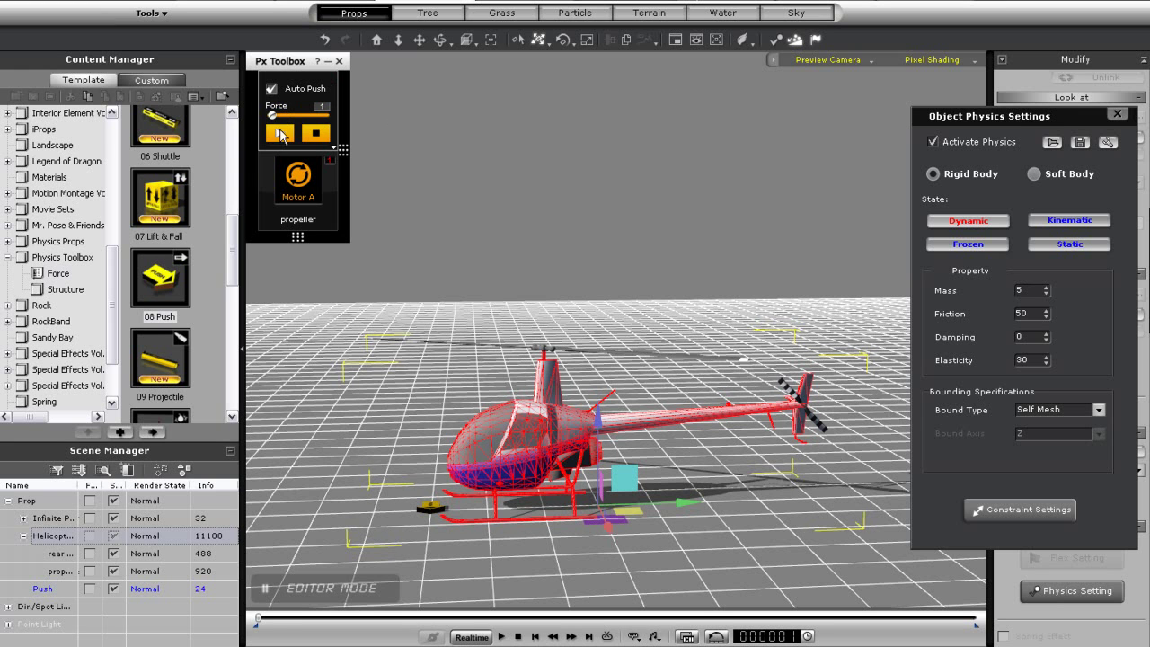
pyautogui.click(280, 135)
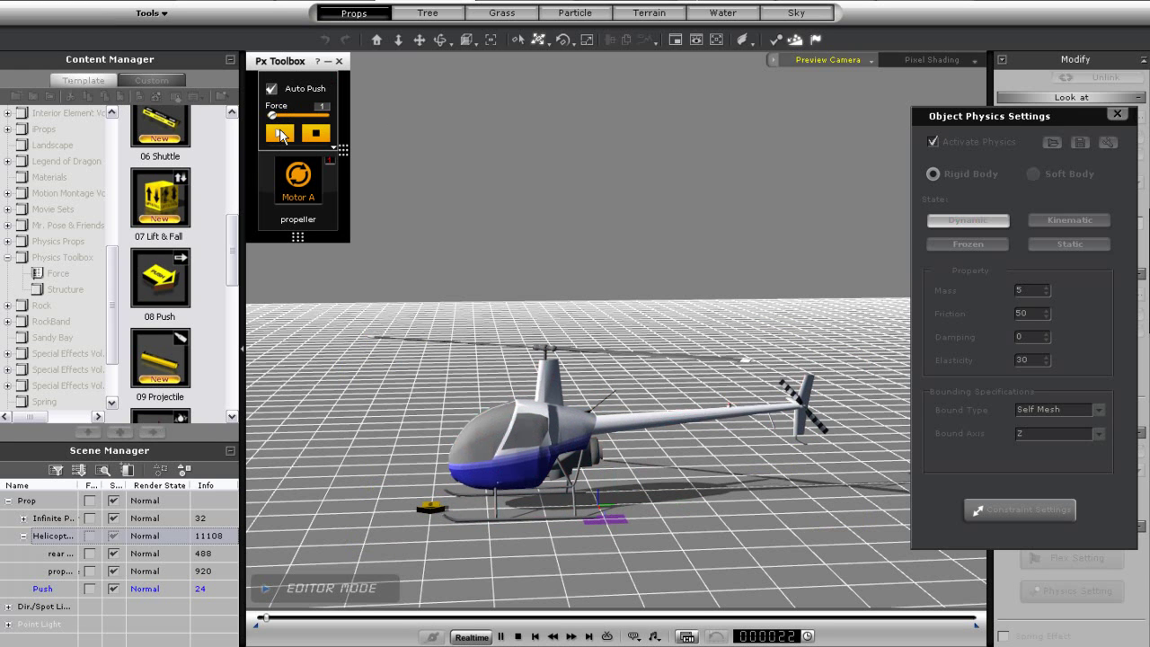
# Step: Check Push's force multiplier and auto delay options, set its force to 4, and fly the helicopter with Motor A at speed 10
pyautogui.click(334, 151)
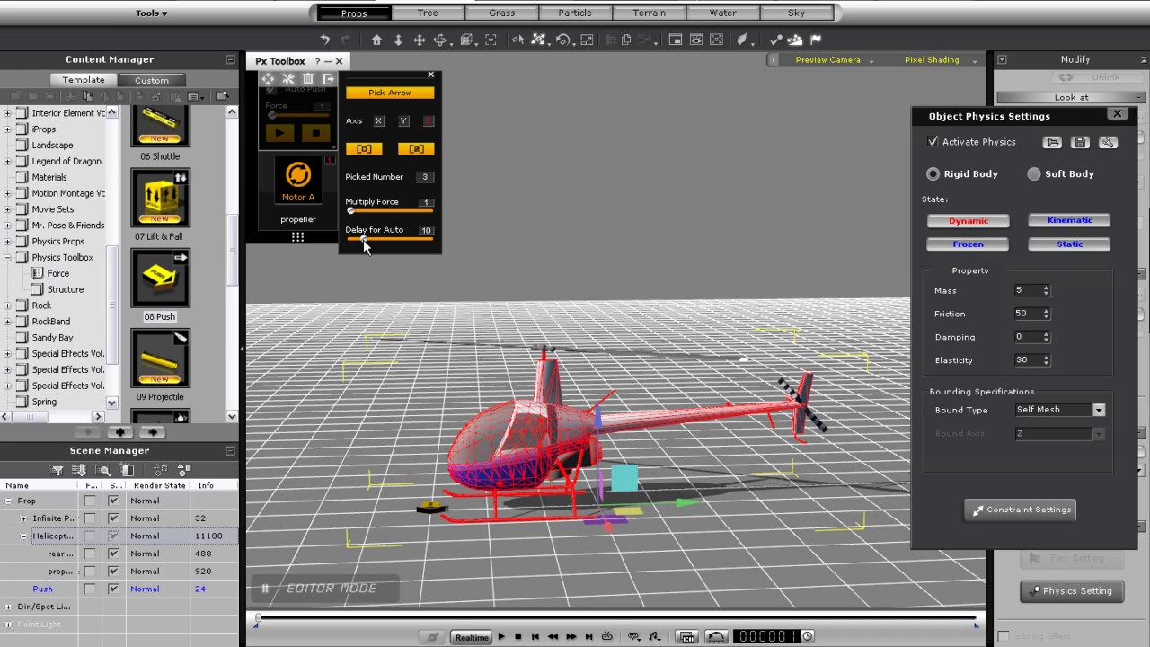
pyautogui.click(431, 79)
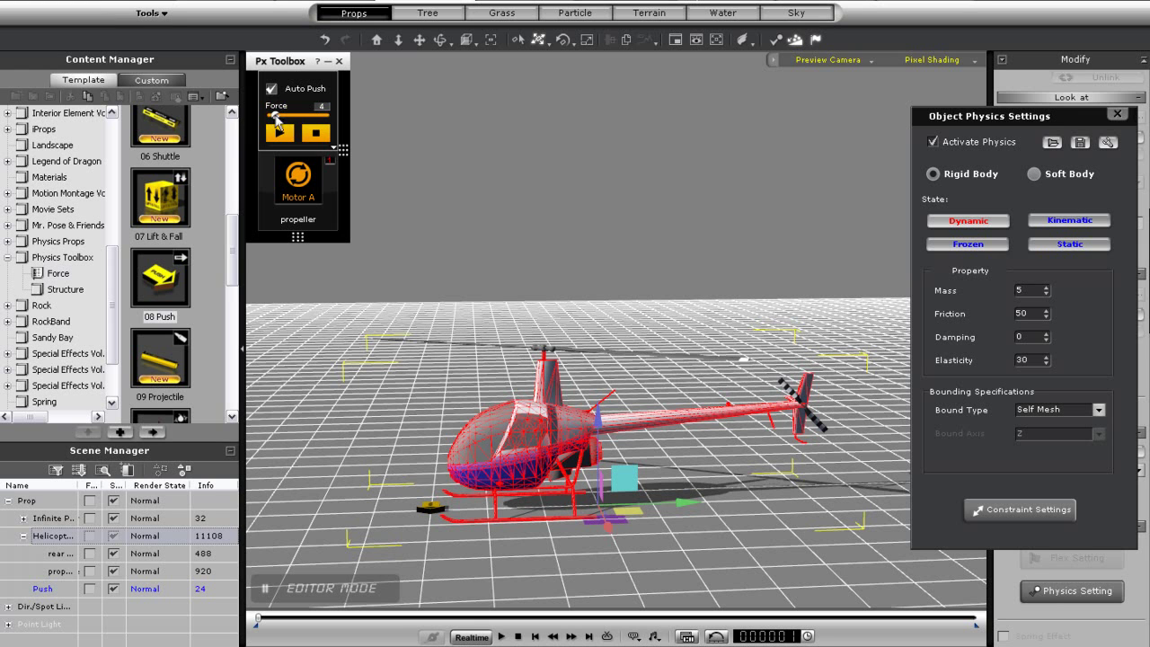
pyautogui.click(279, 133)
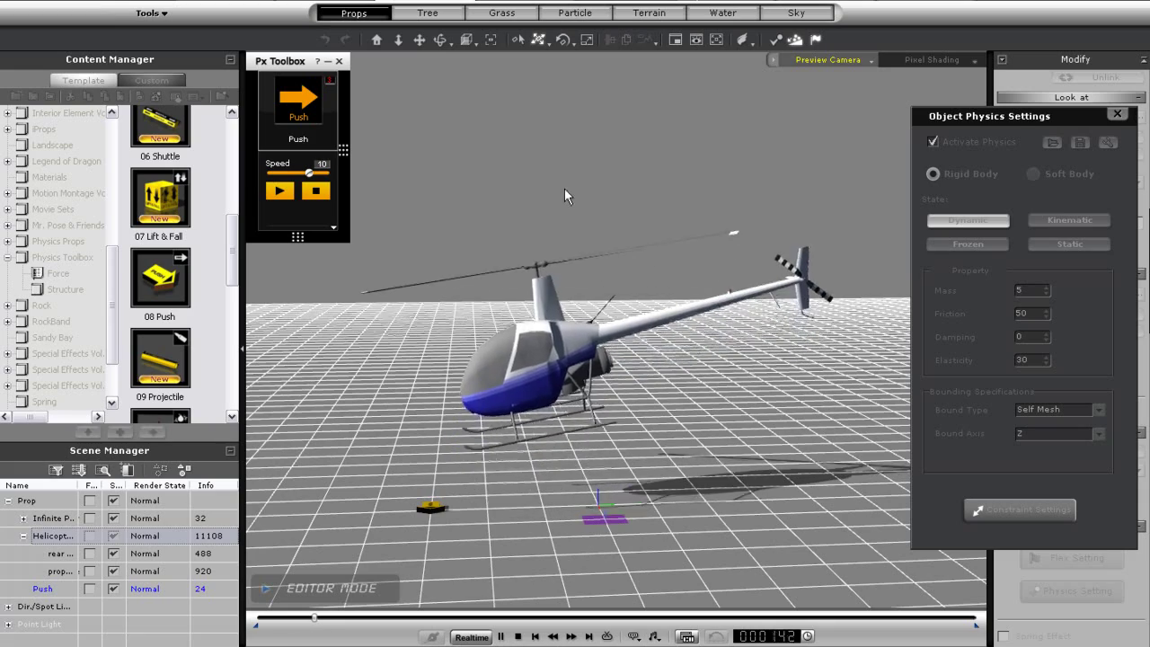
pyautogui.moveTo(564, 188); pyautogui.dragTo(669, 198)
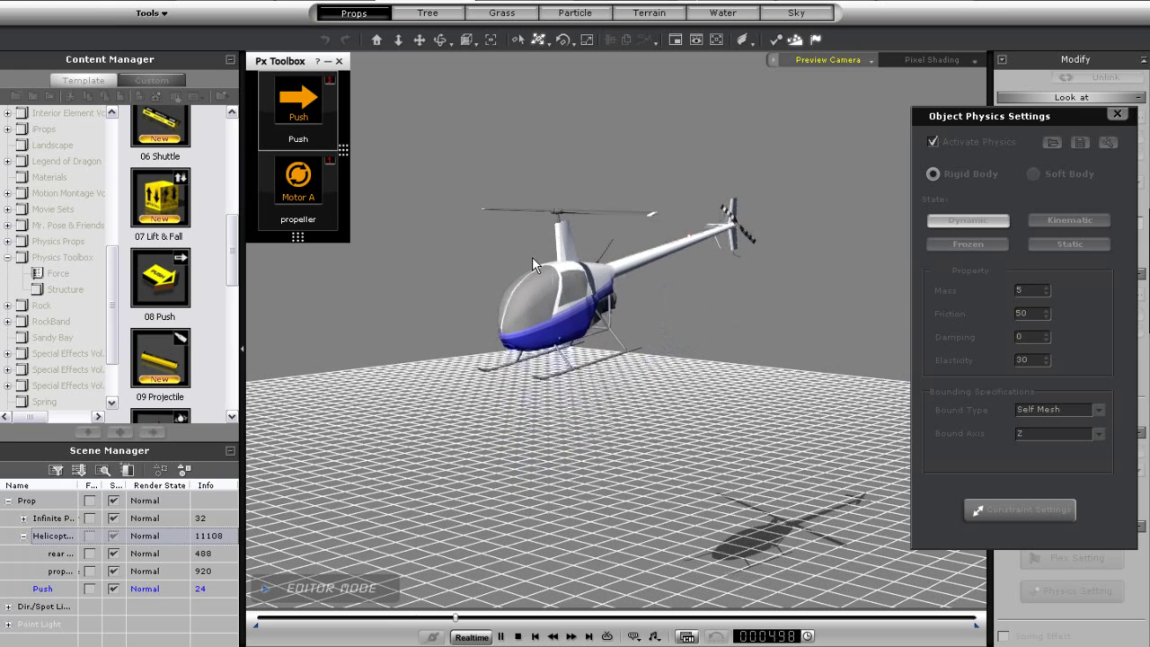
# Step: Adjust the running flight by setting Motor A's speed to 15 and the Auto Push force to 7
pyautogui.moveTo(305, 178)
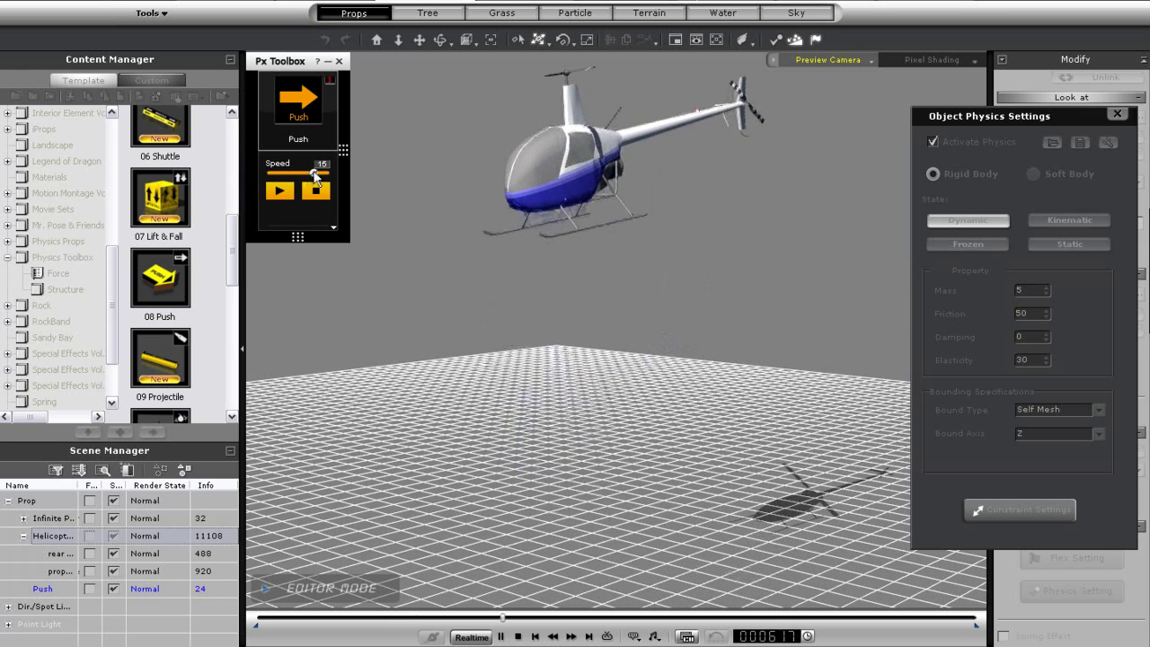
pyautogui.moveTo(319, 133)
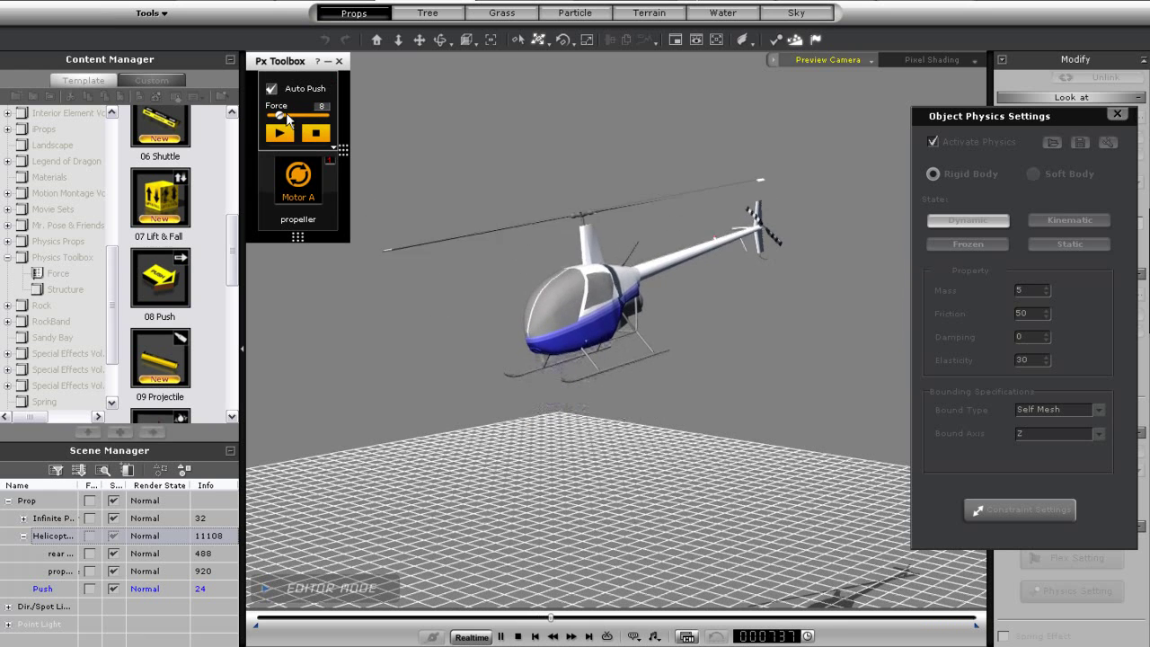
pyautogui.moveTo(281, 115); pyautogui.dragTo(280, 121)
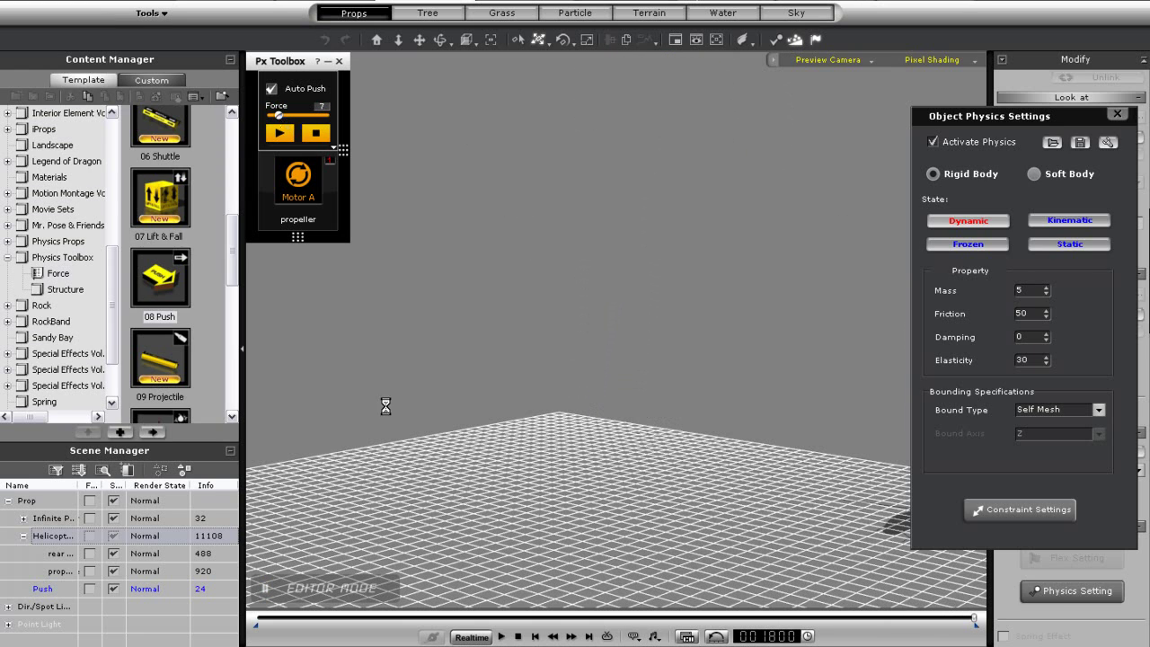